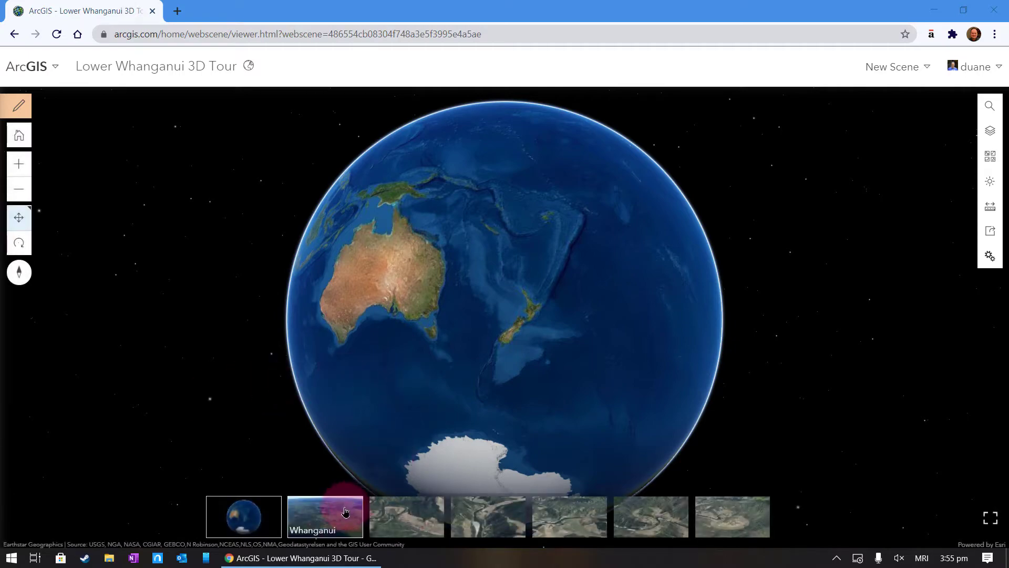
Play the Whanganui, Kaiwhāiki, Pungarehu, Parikino, Atene and Atene - South slides, ending on Earth From Orbit.
click(329, 517)
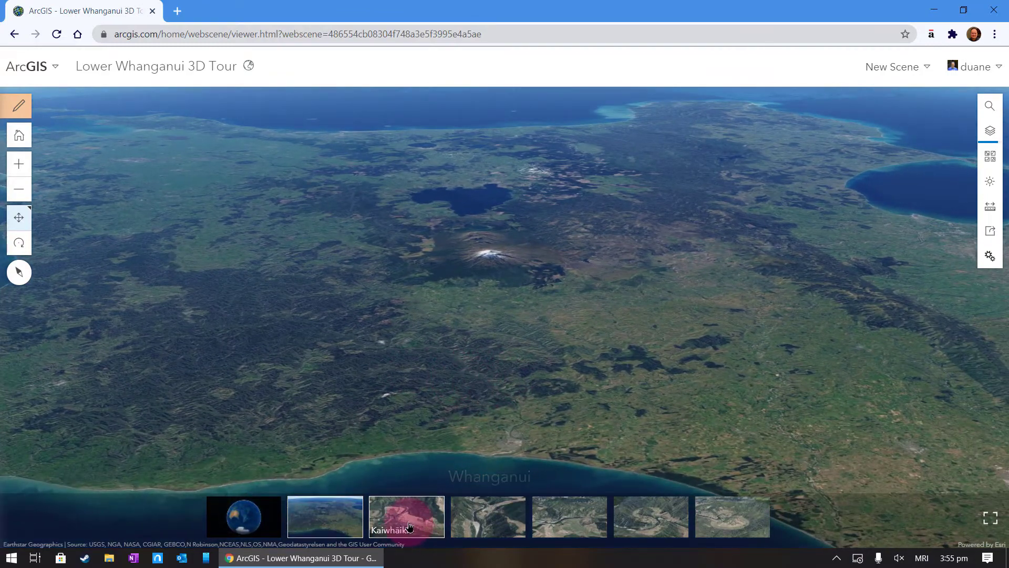
click(407, 517)
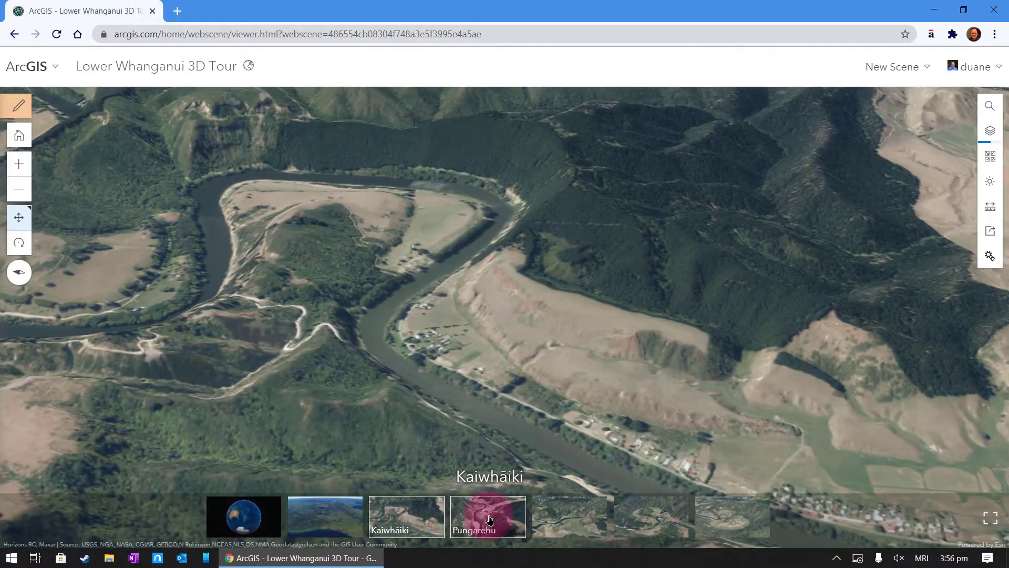
click(490, 521)
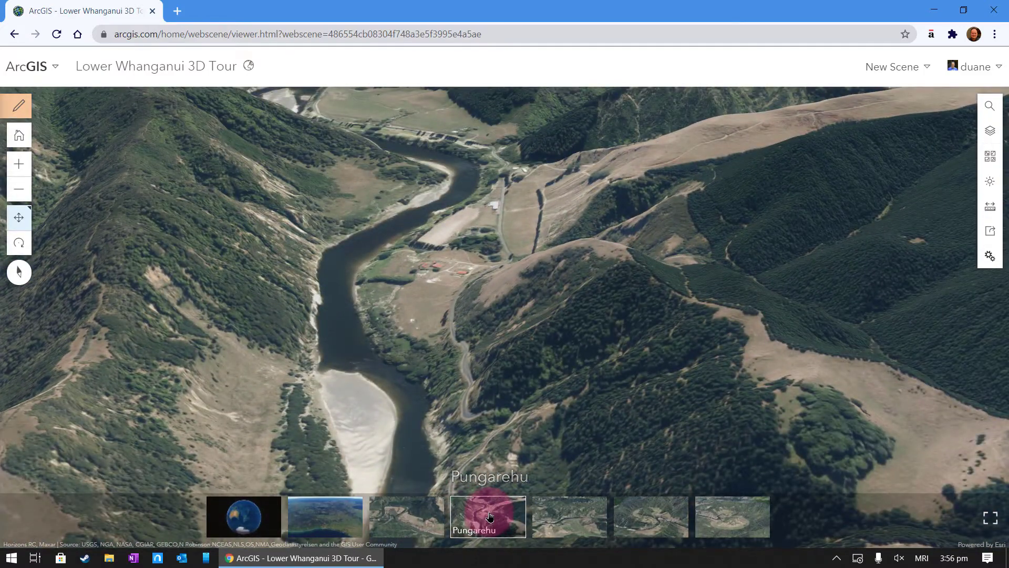
click(561, 517)
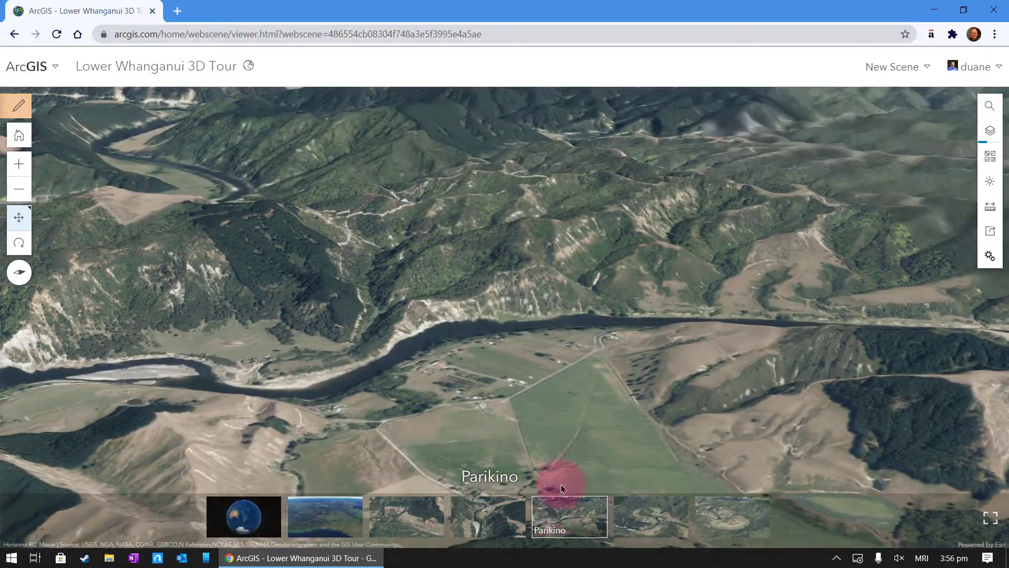
click(652, 516)
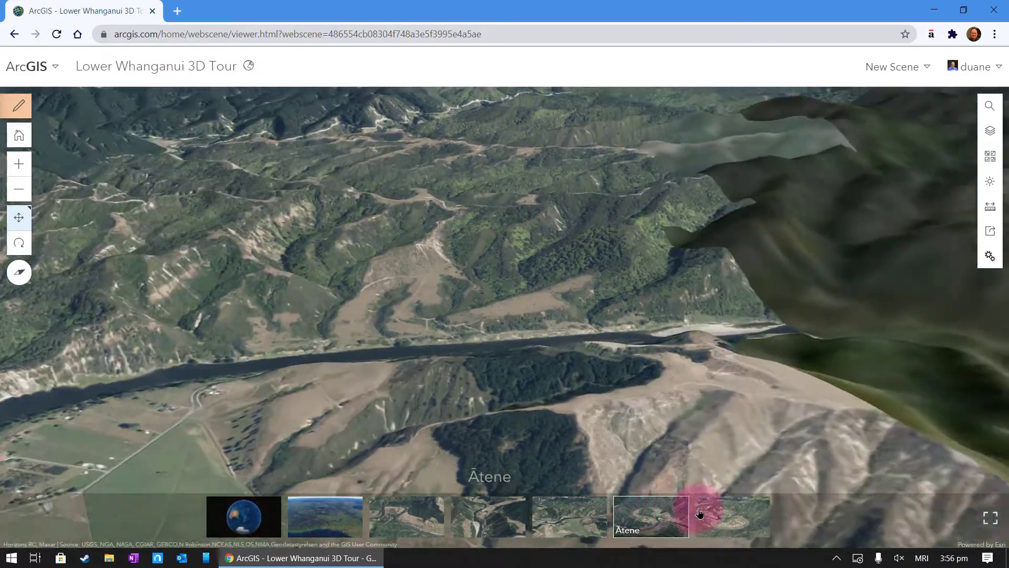
click(732, 516)
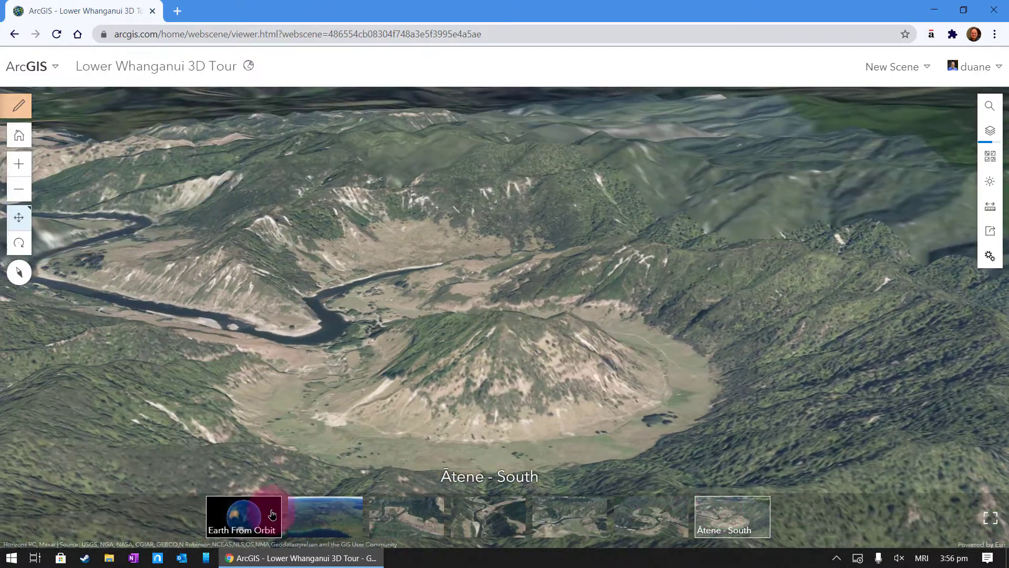
click(325, 517)
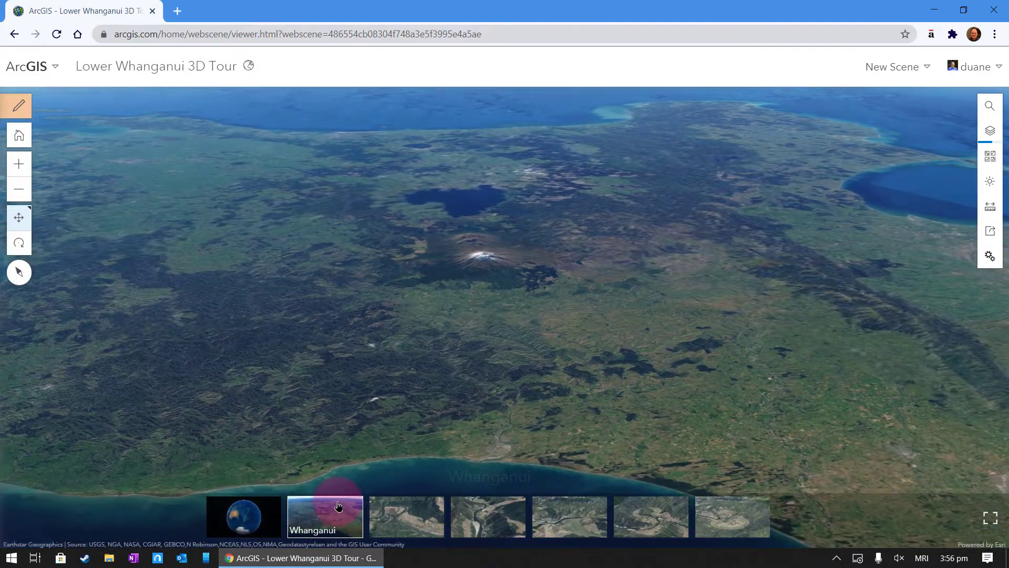
click(243, 517)
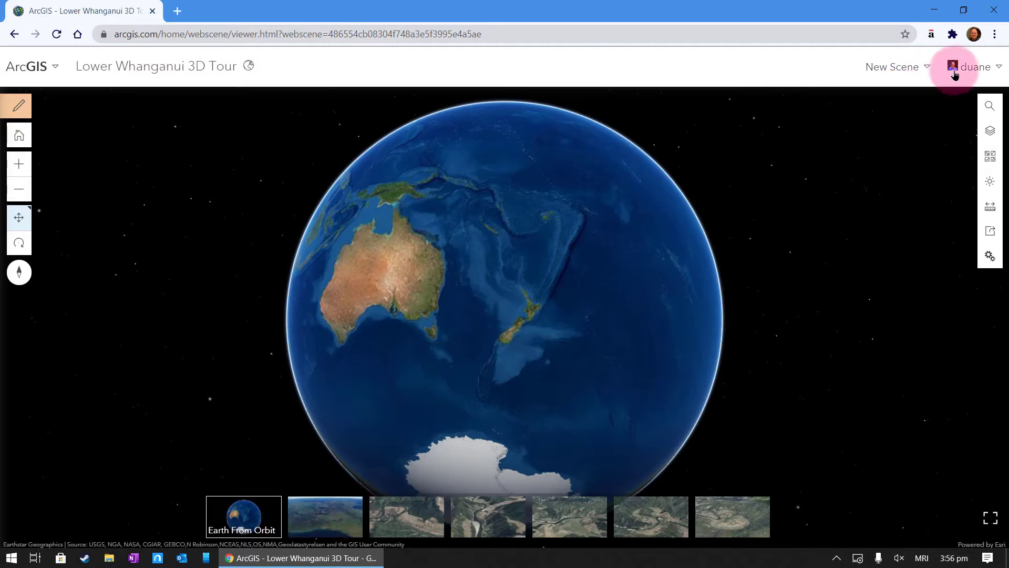
Sign out of ArcGIS Online and sign back in with the first Google account.
click(975, 66)
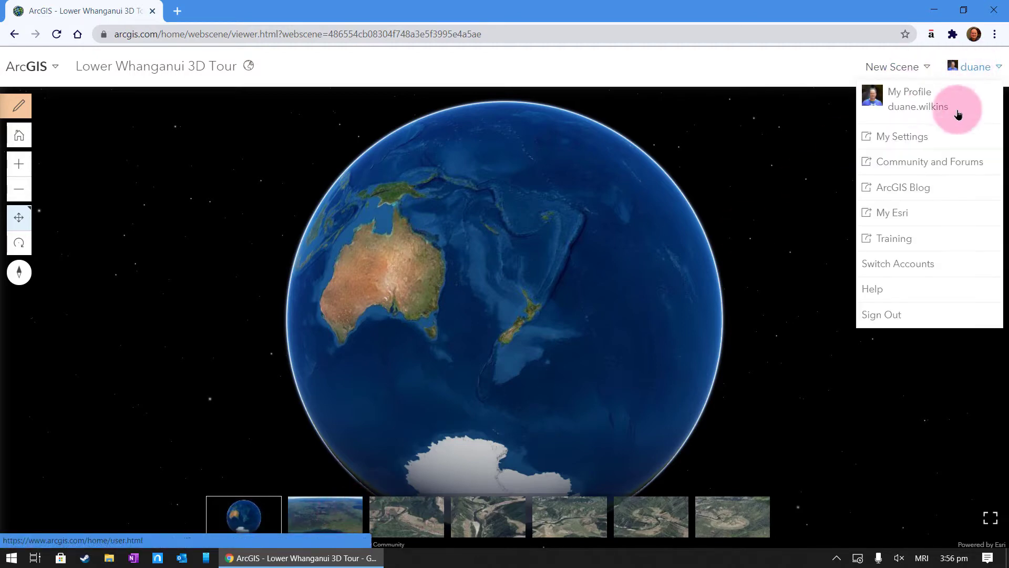
click(904, 313)
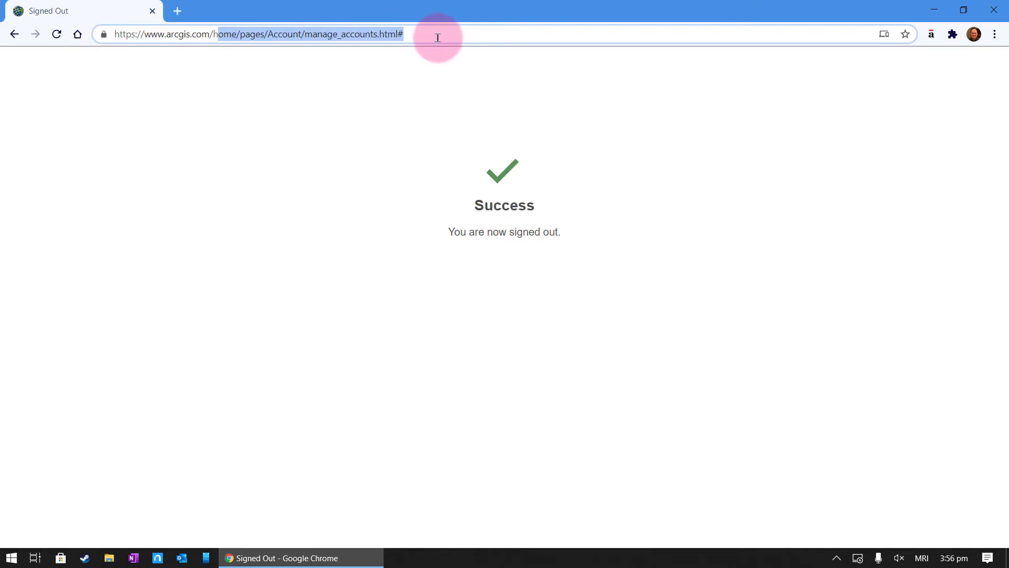
key(BackSpace)
key(BackSpace)
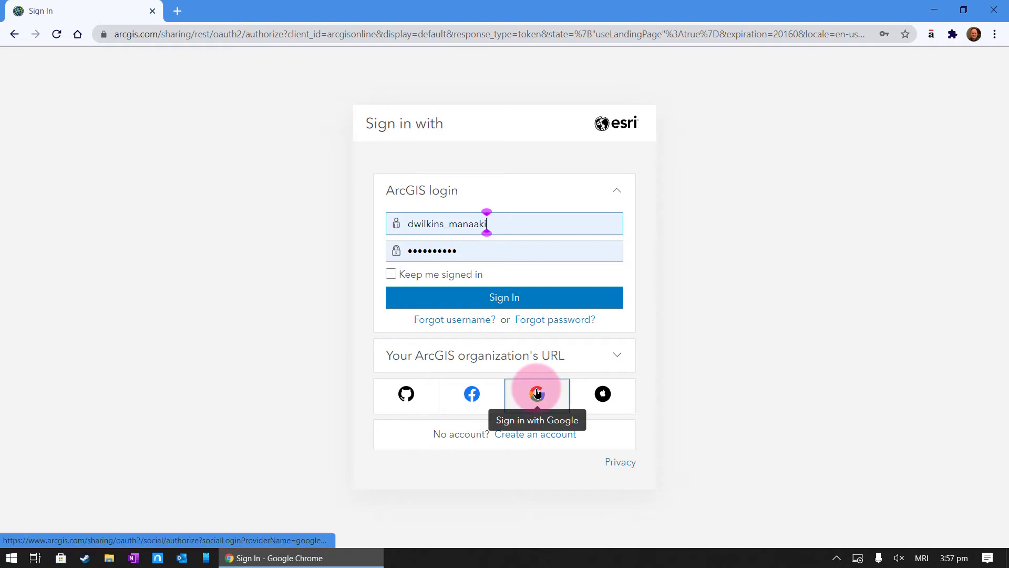
click(537, 393)
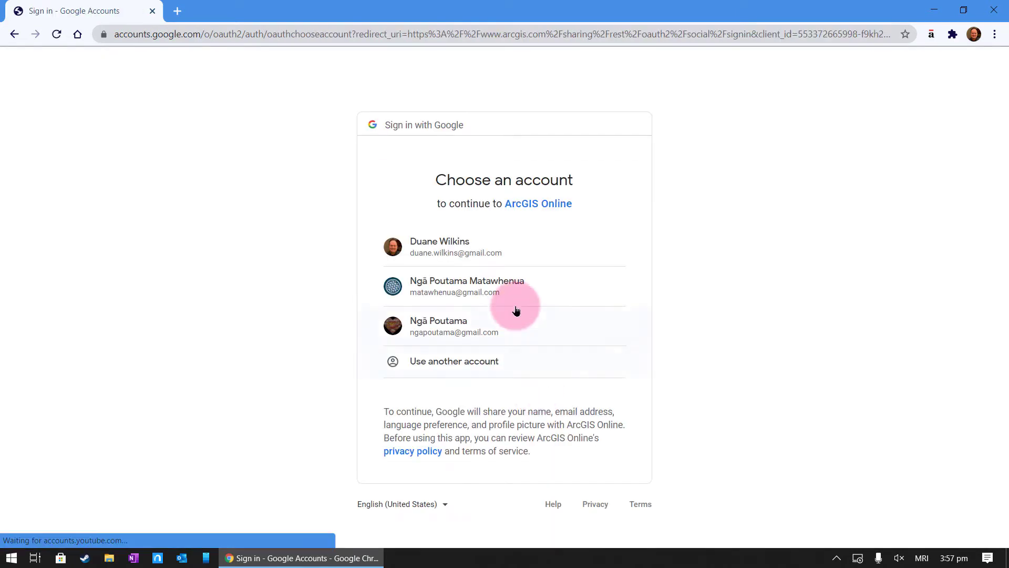
click(464, 247)
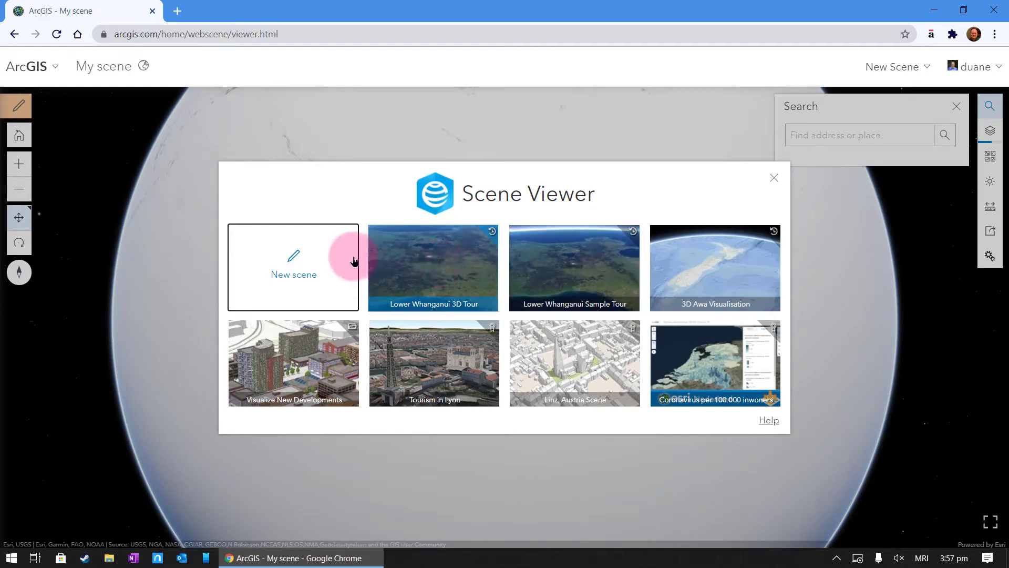
Start a blank new scene and zoom the globe in on New Zealand's North Island.
click(294, 256)
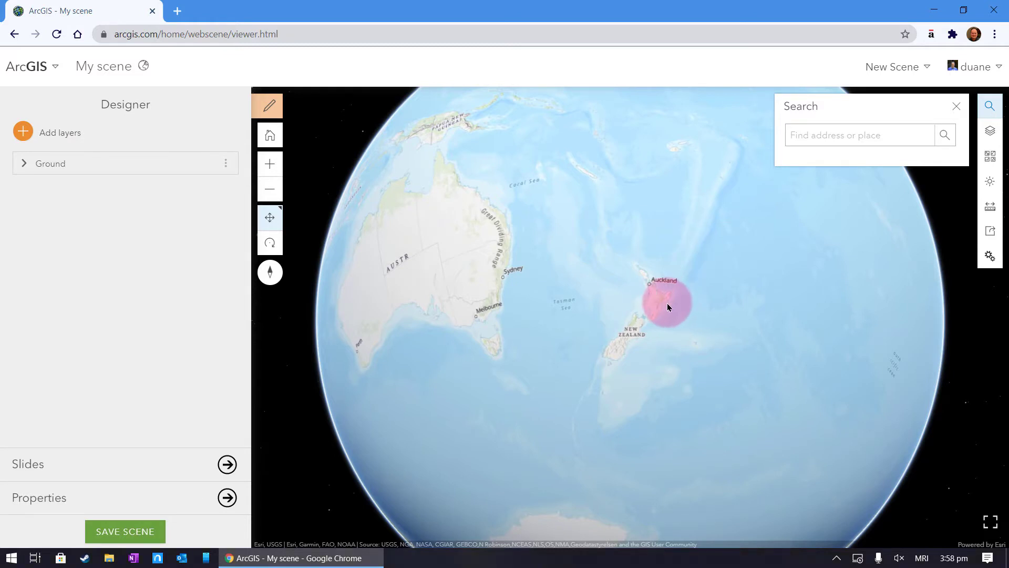
mouse_move(667, 303)
mouse_down()
mouse_move(615, 317)
mouse_move(759, 321)
mouse_move(613, 317)
mouse_move(584, 226)
mouse_move(606, 194)
mouse_move(604, 302)
mouse_move(575, 321)
mouse_up()
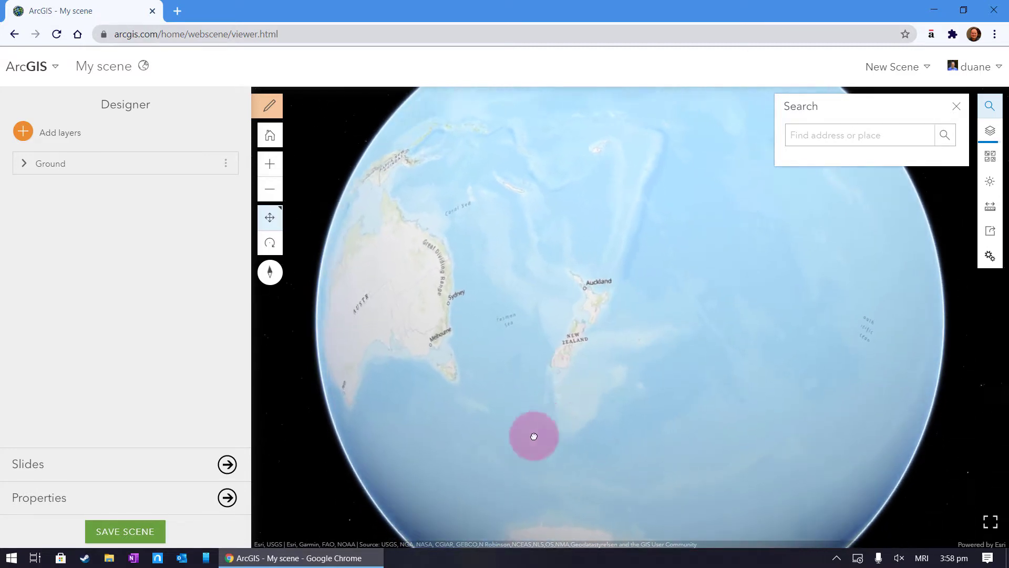
mouse_move(528, 439)
mouse_down()
mouse_move(532, 279)
mouse_move(479, 444)
mouse_move(517, 300)
mouse_move(536, 328)
mouse_move(498, 422)
mouse_move(467, 317)
mouse_move(702, 286)
mouse_move(804, 381)
mouse_move(572, 340)
mouse_up()
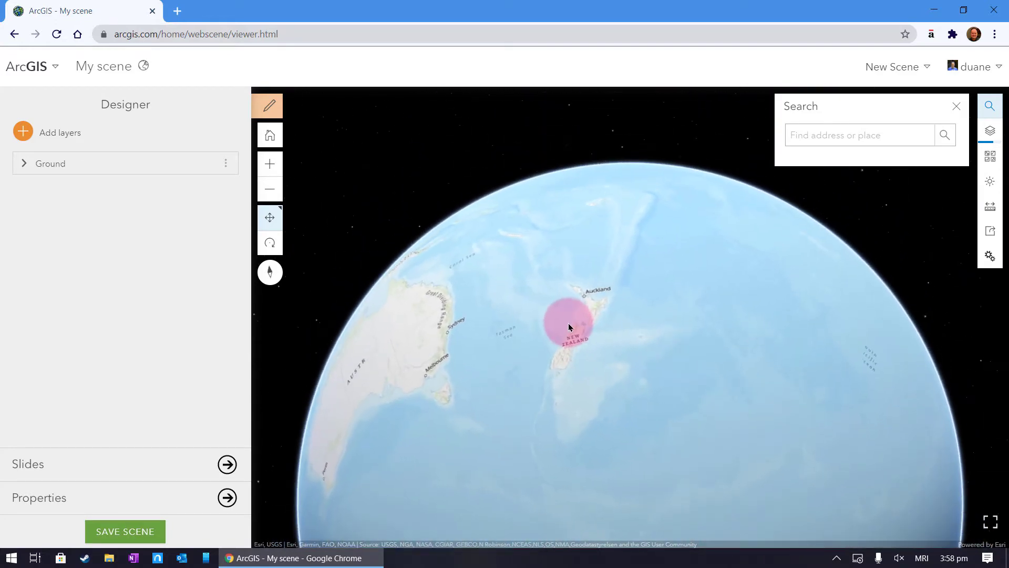
double_click(569, 326)
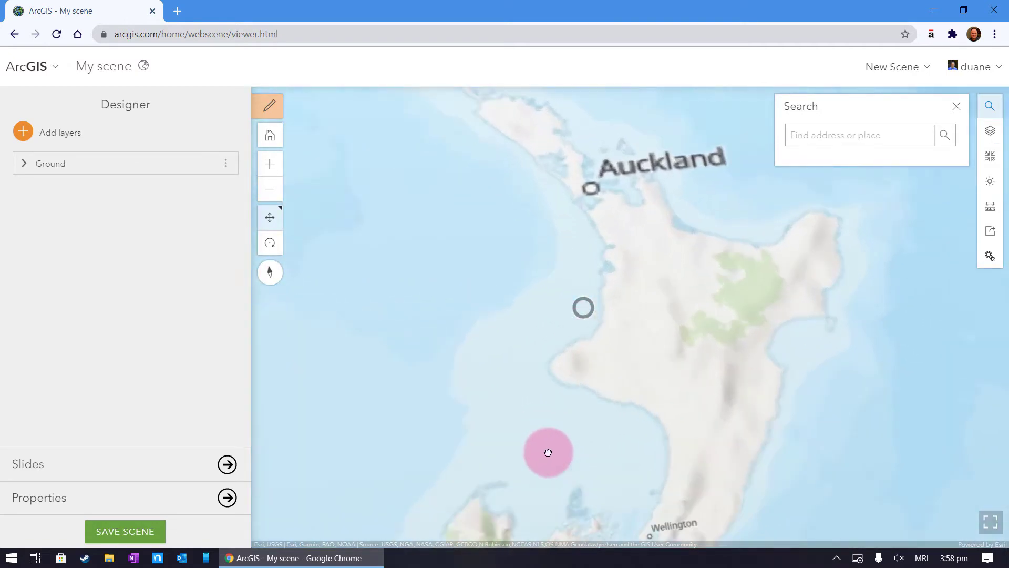
drag(548, 452, 671, 302)
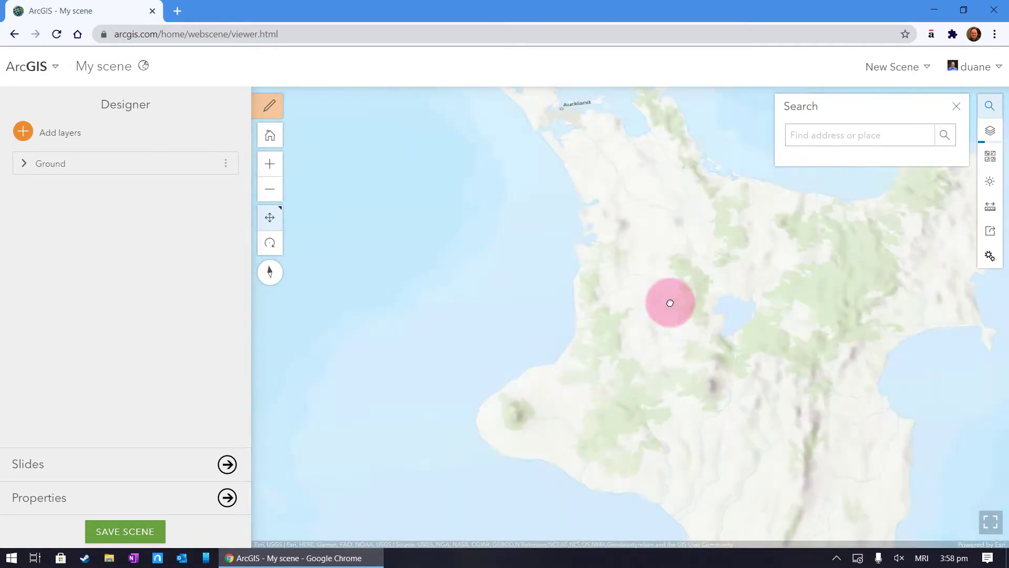
scroll(671, 302, up, 3)
scroll(671, 302, down, 4)
scroll(670, 301, up, 4)
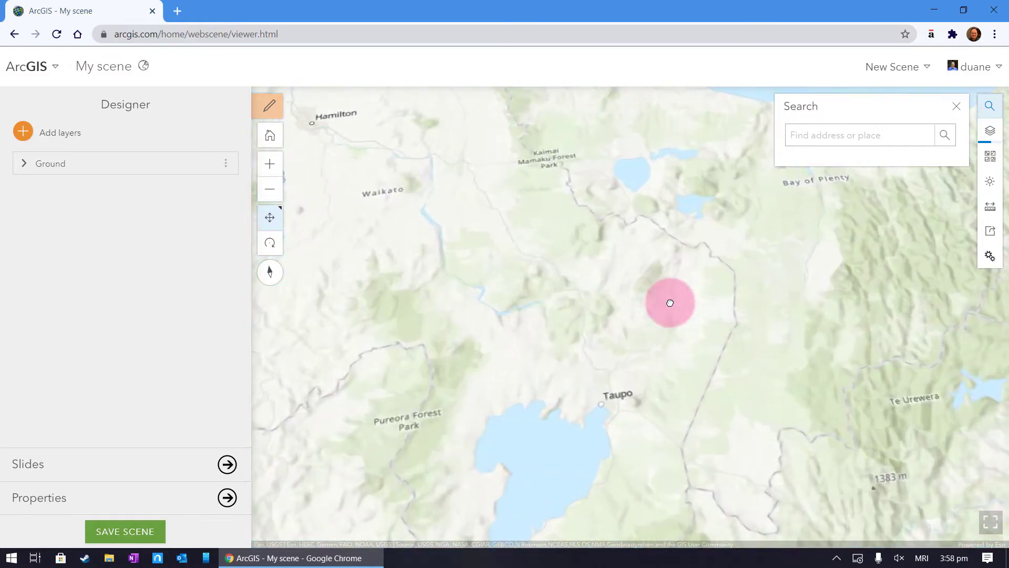
scroll(671, 302, down, 2)
scroll(670, 305, up, 4)
scroll(639, 371, up, 4)
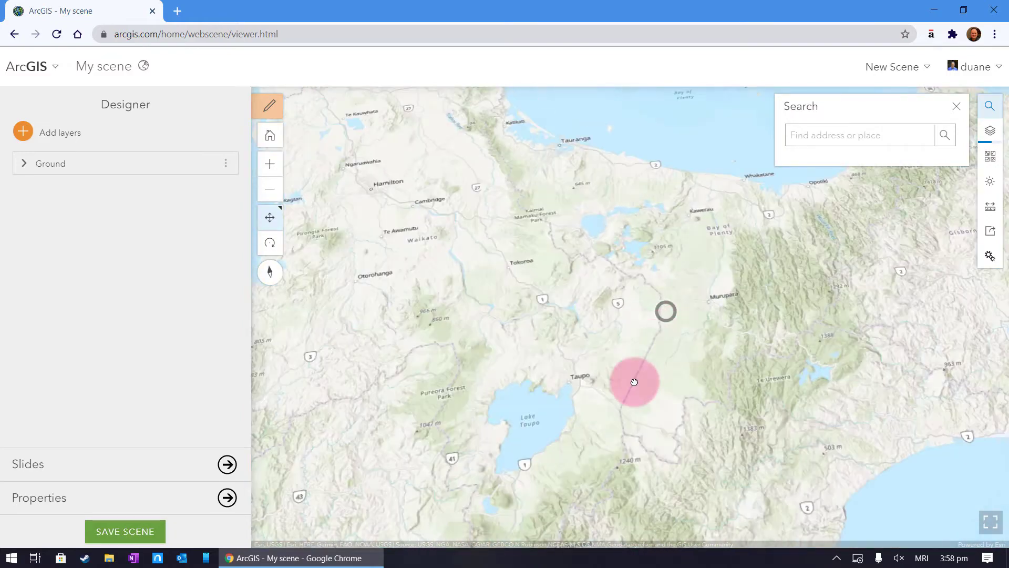
scroll(609, 396, up, 4)
scroll(608, 396, down, 5)
scroll(631, 378, down, 4)
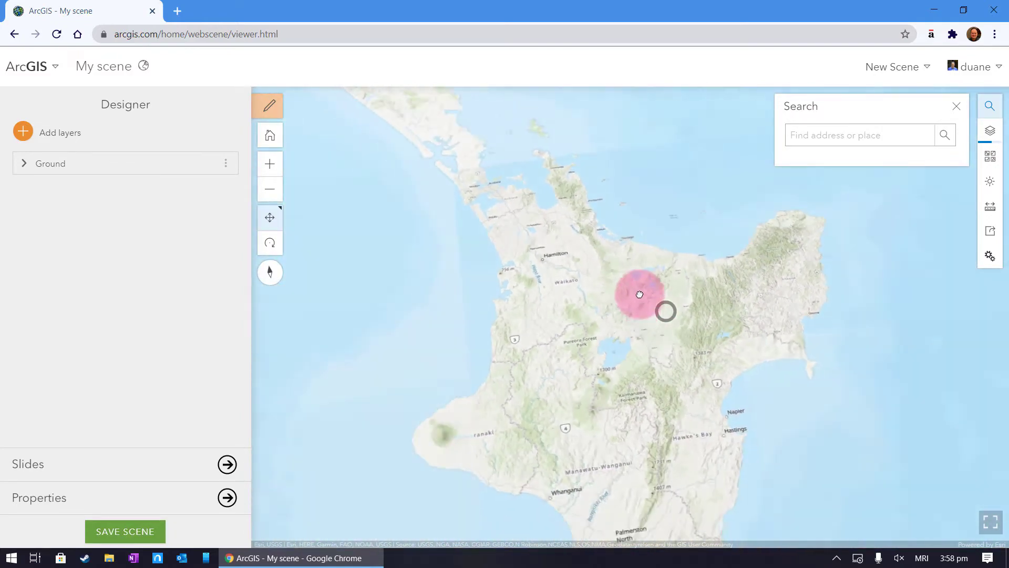
scroll(642, 371, down, 2)
scroll(651, 367, down, 3)
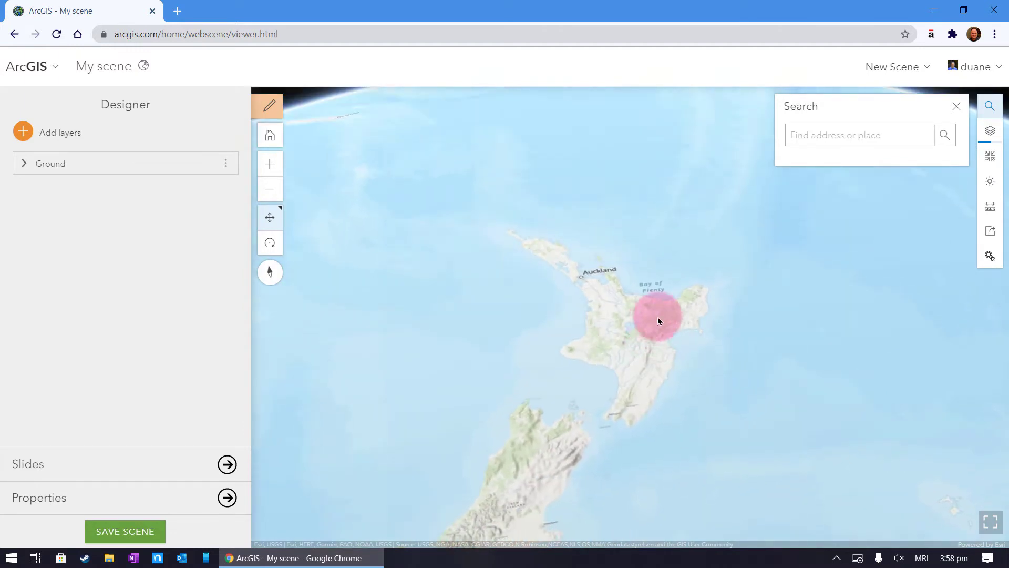
Search for Whanganui, dismiss the result popup, and show the empty layer list.
click(990, 106)
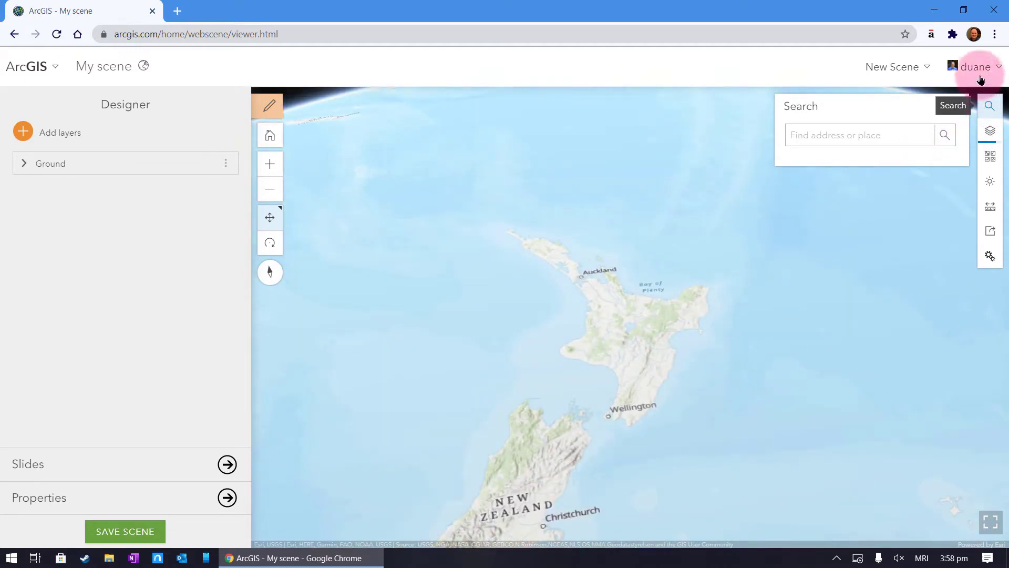
click(883, 135)
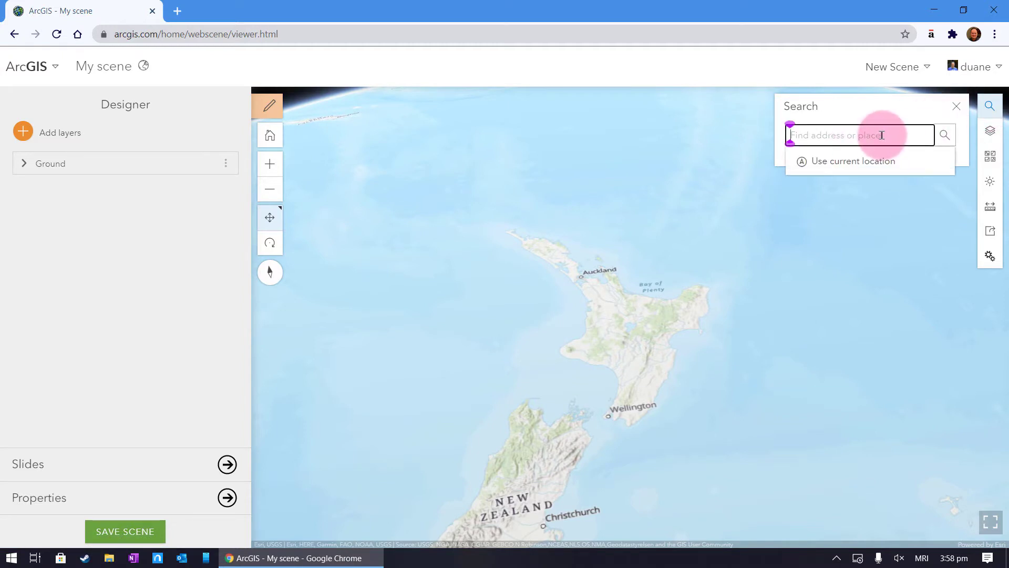
text(Whanganui)
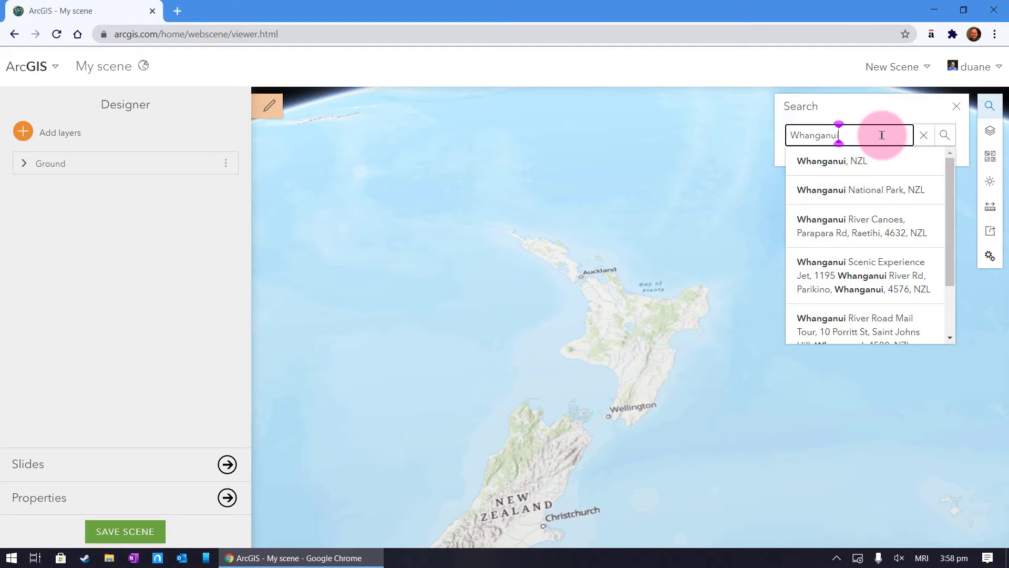
key(Return)
click(857, 162)
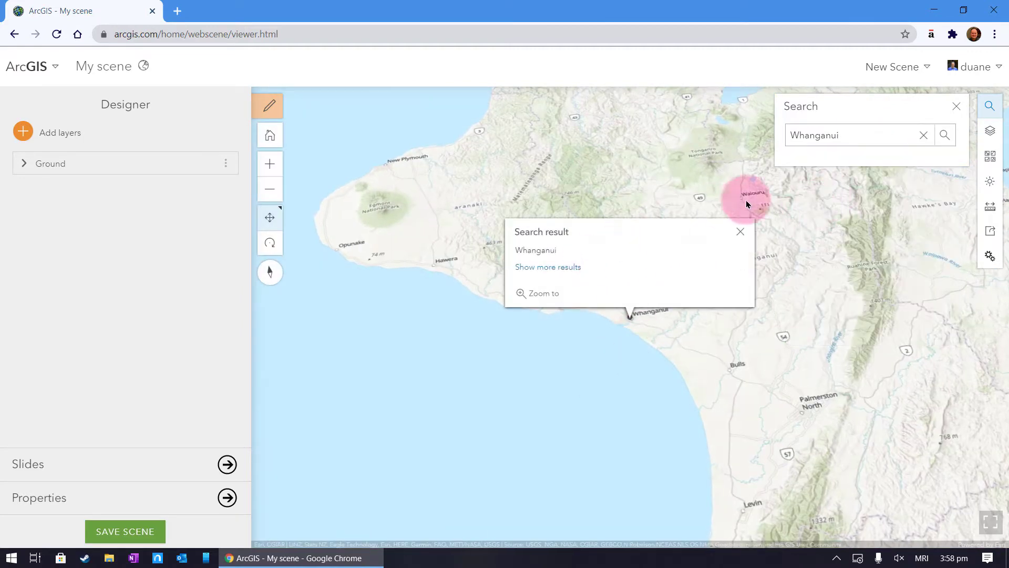
click(839, 134)
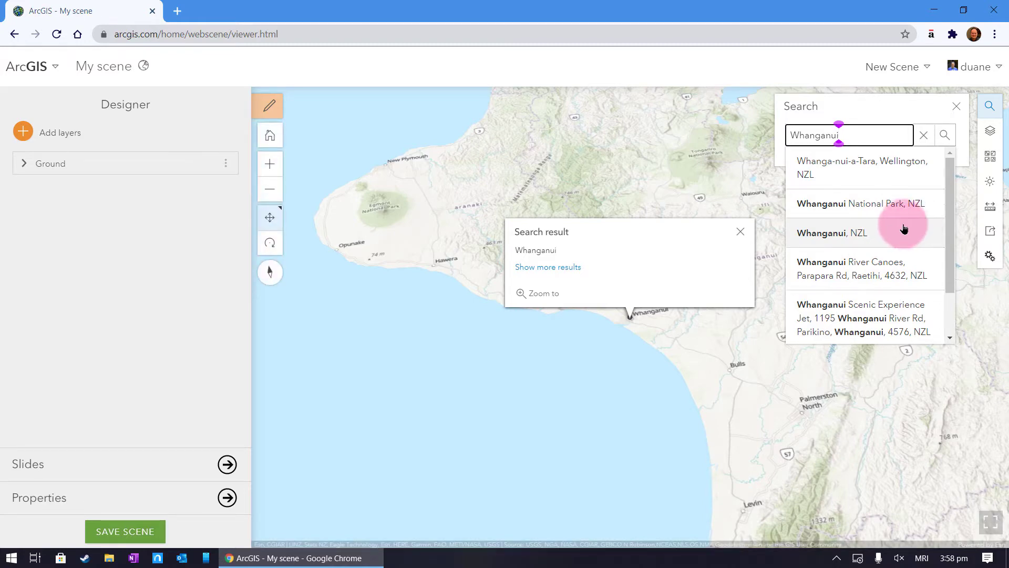
scroll(908, 260, down, 1)
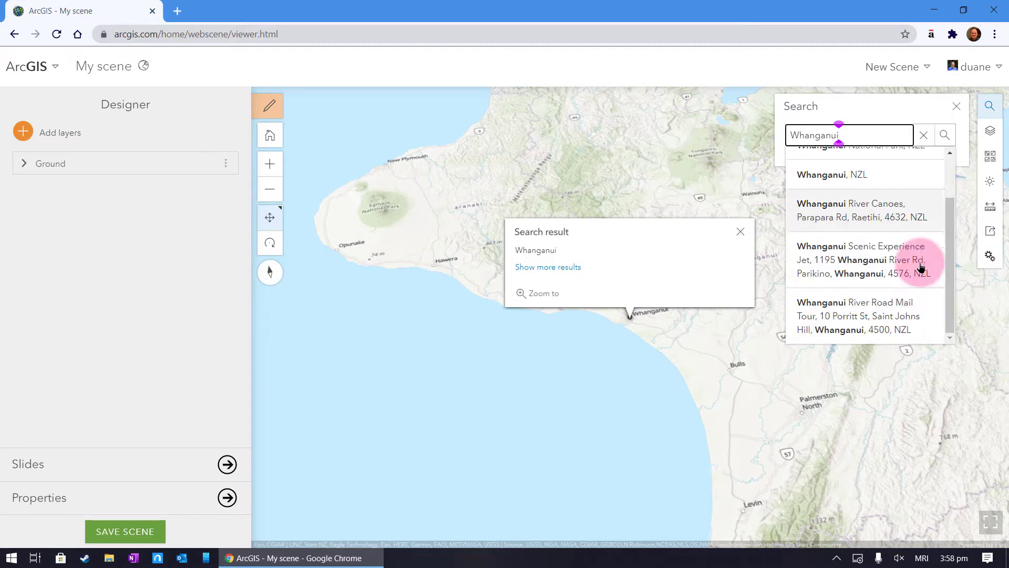
click(916, 378)
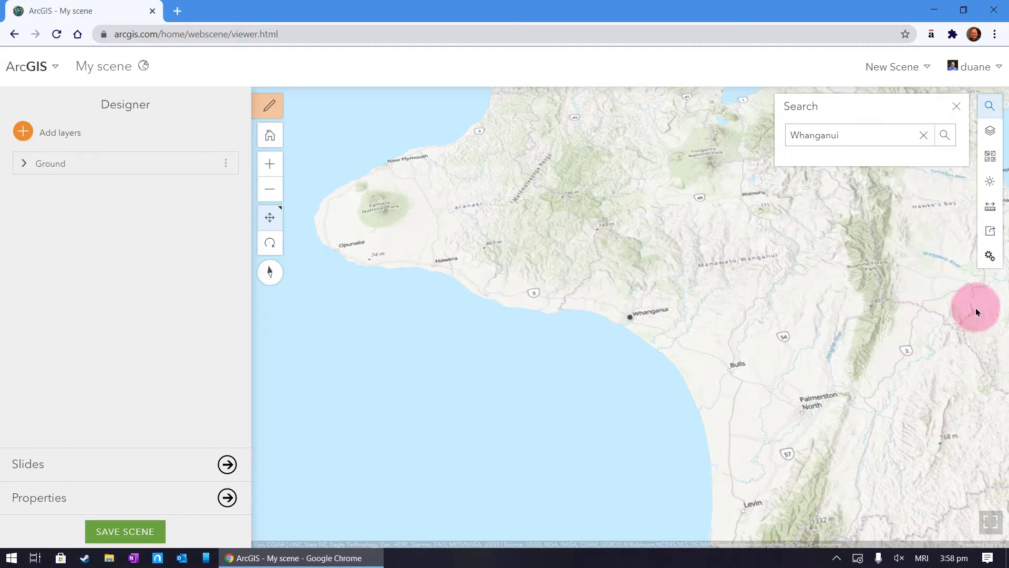
click(990, 131)
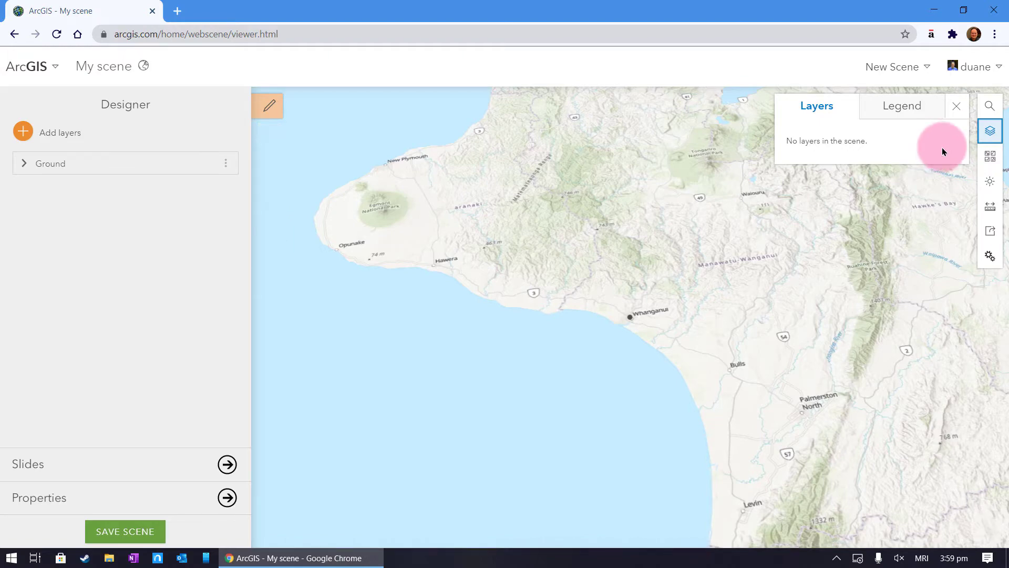
Switch the Optimize 3D graphics setting to Performance, then back to Quality.
click(991, 157)
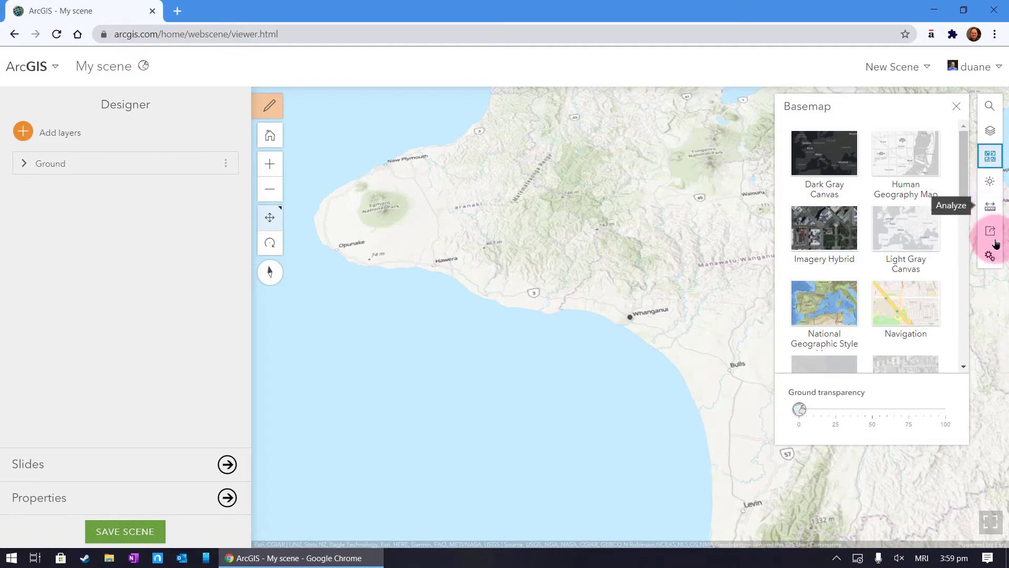
click(992, 230)
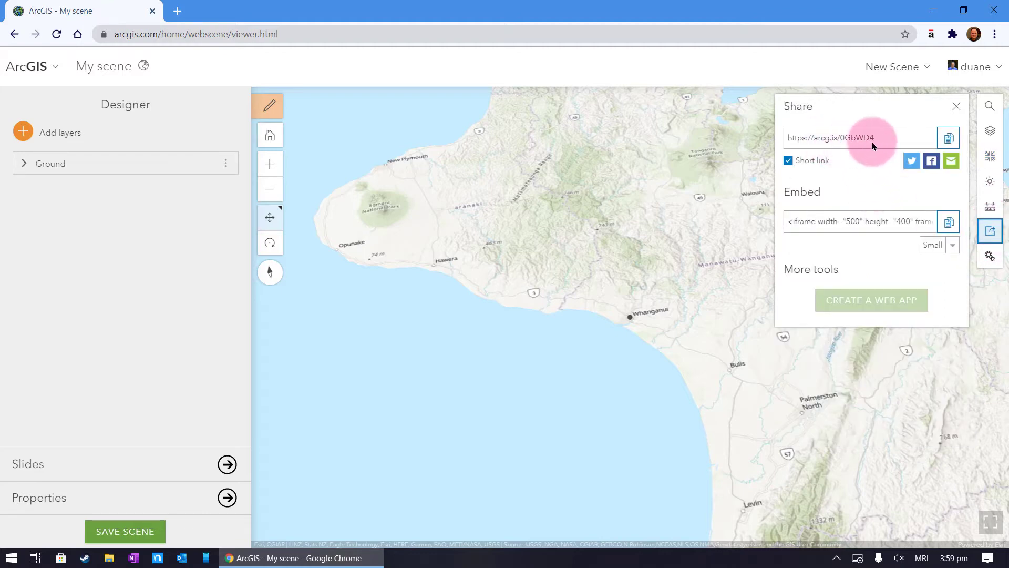
click(991, 256)
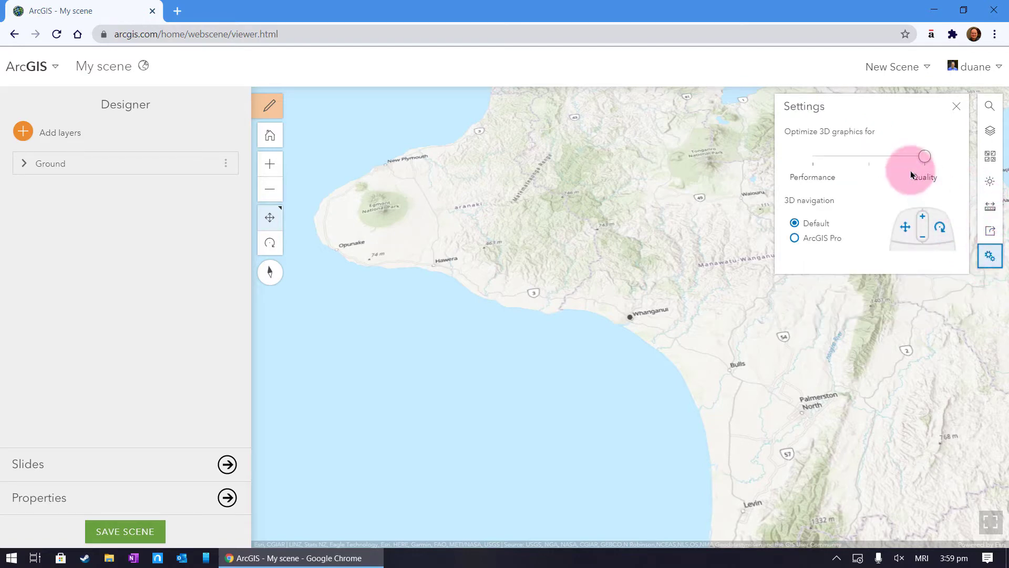
mouse_move(924, 157)
mouse_down()
mouse_move(841, 163)
mouse_move(924, 158)
mouse_up()
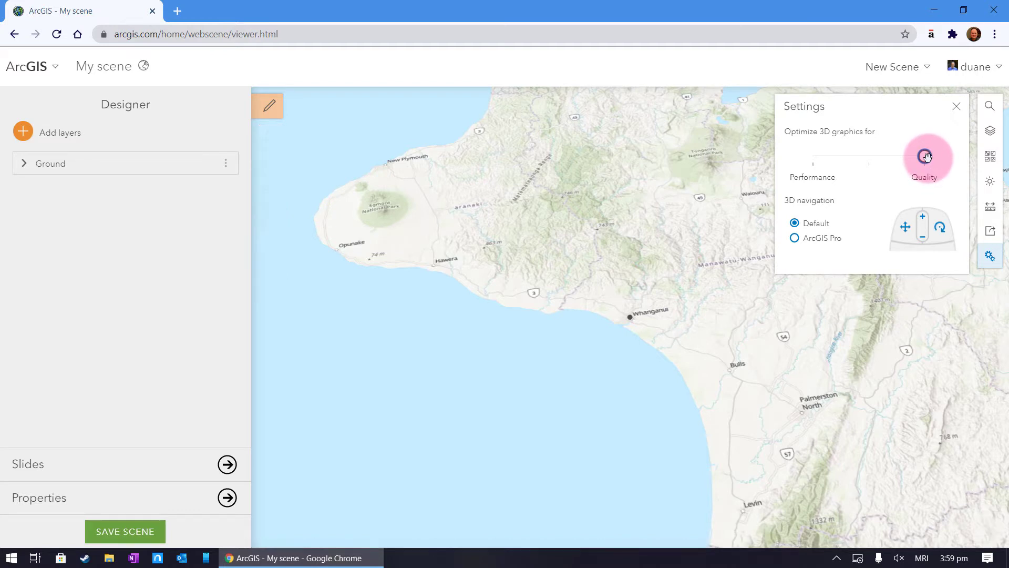
drag(926, 157, 813, 157)
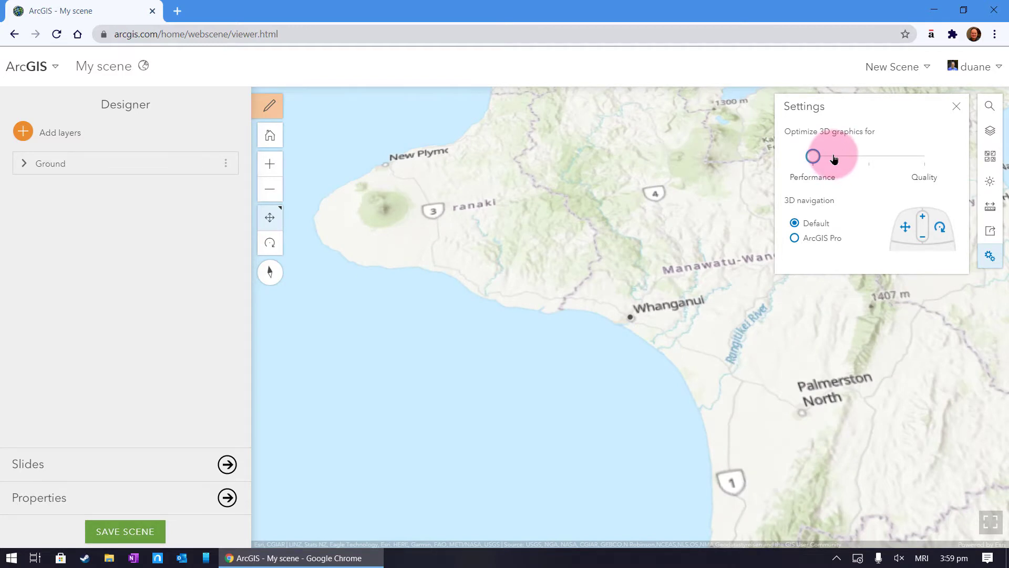
right_click(835, 159)
key(Escape)
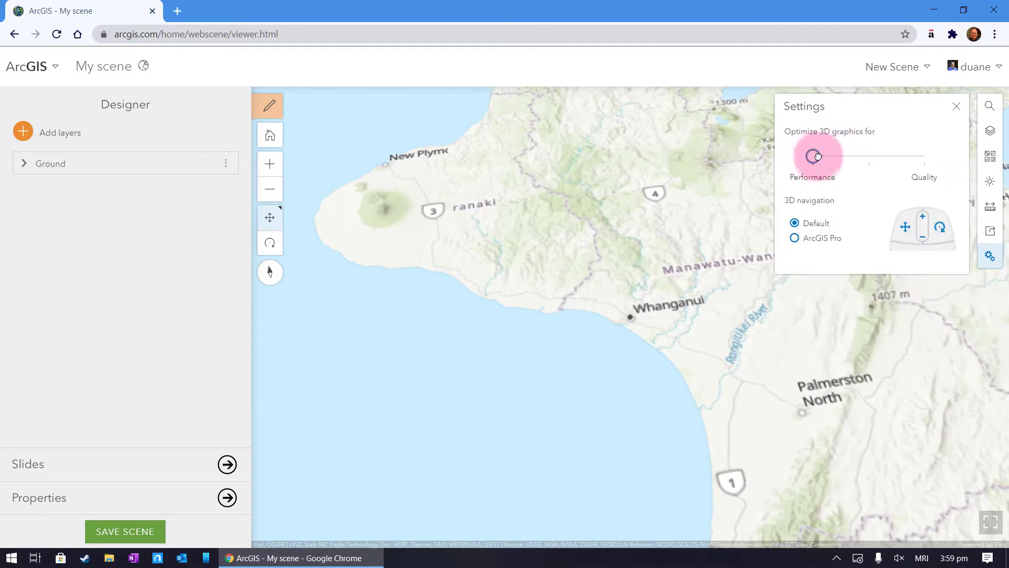
drag(815, 157, 925, 156)
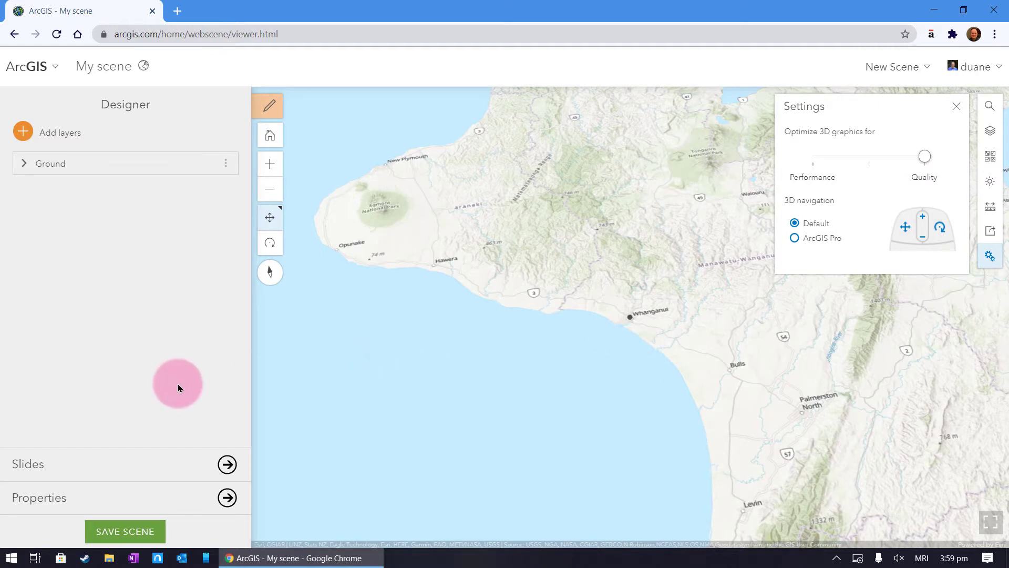
click(957, 106)
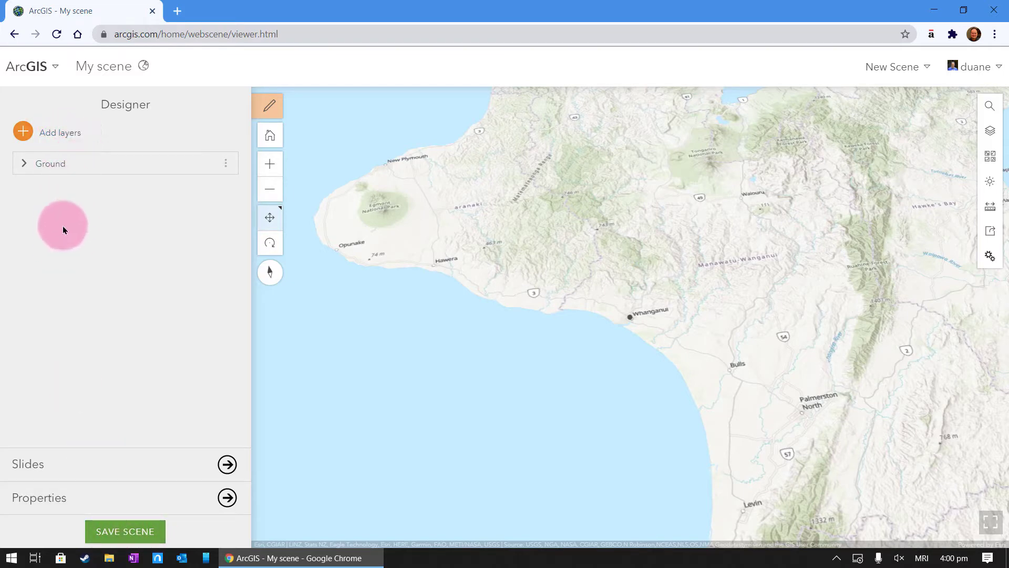
click(64, 469)
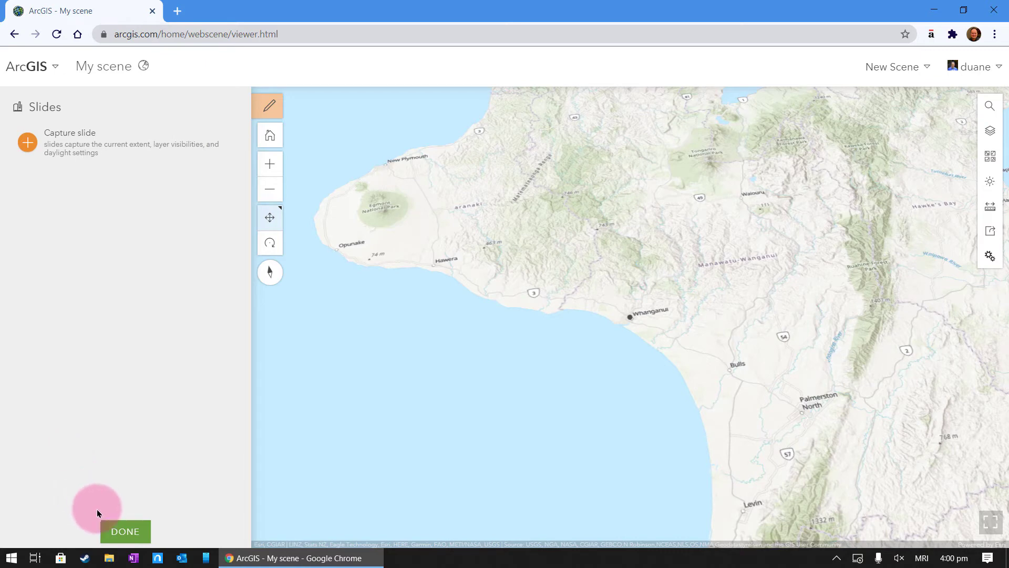
click(114, 531)
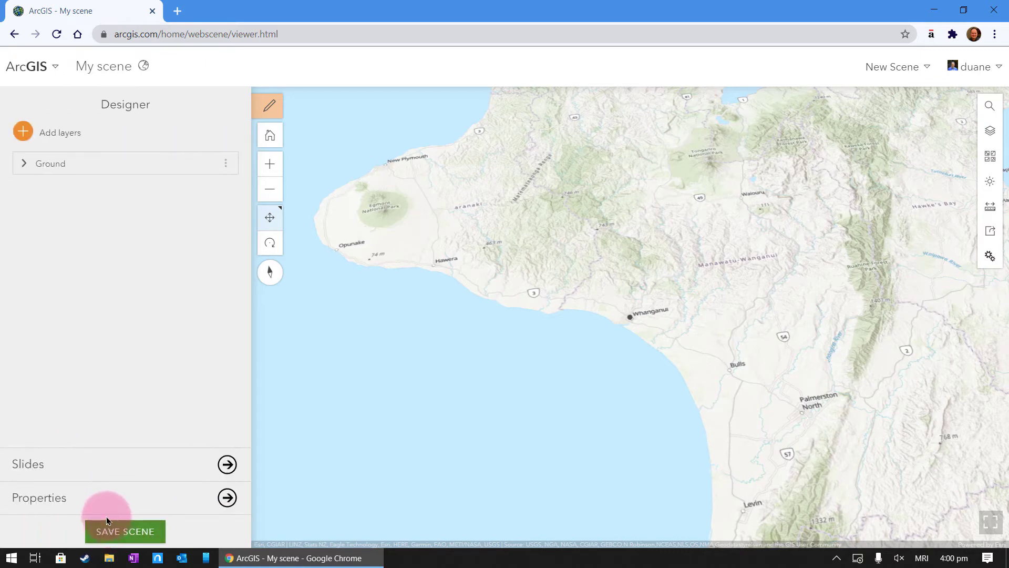
click(96, 498)
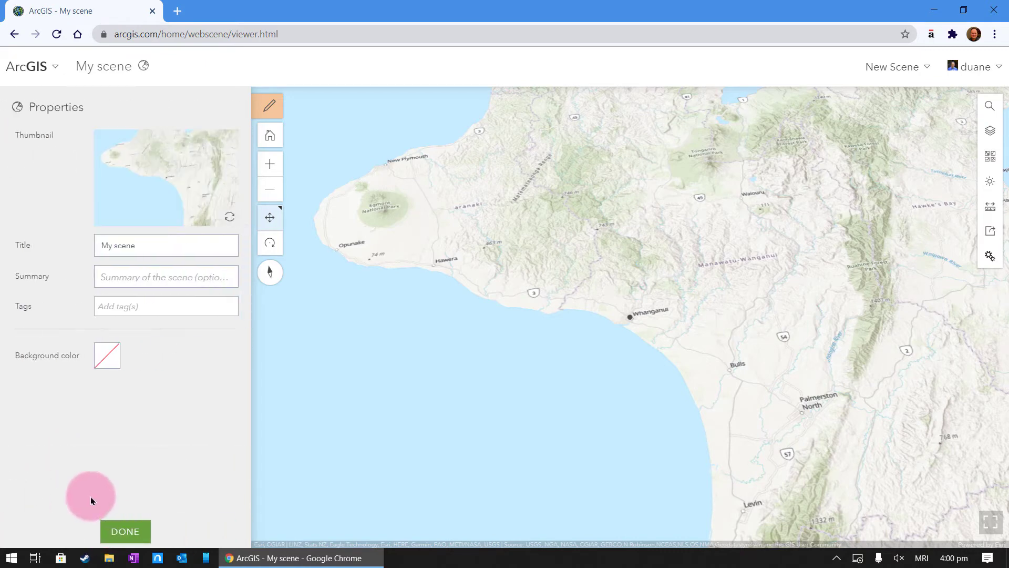
click(119, 530)
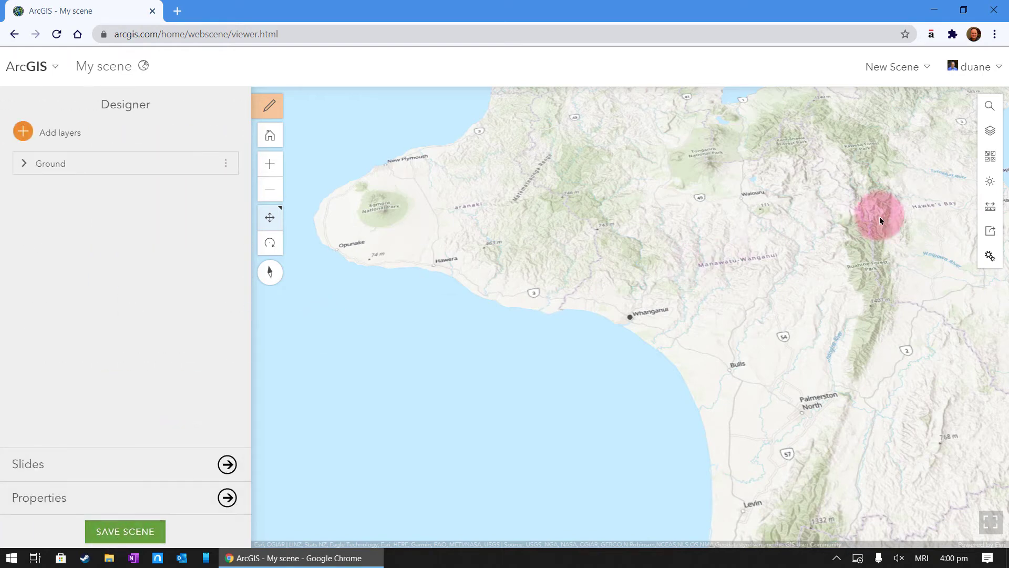
scroll(706, 271, down, 5)
scroll(710, 272, down, 8)
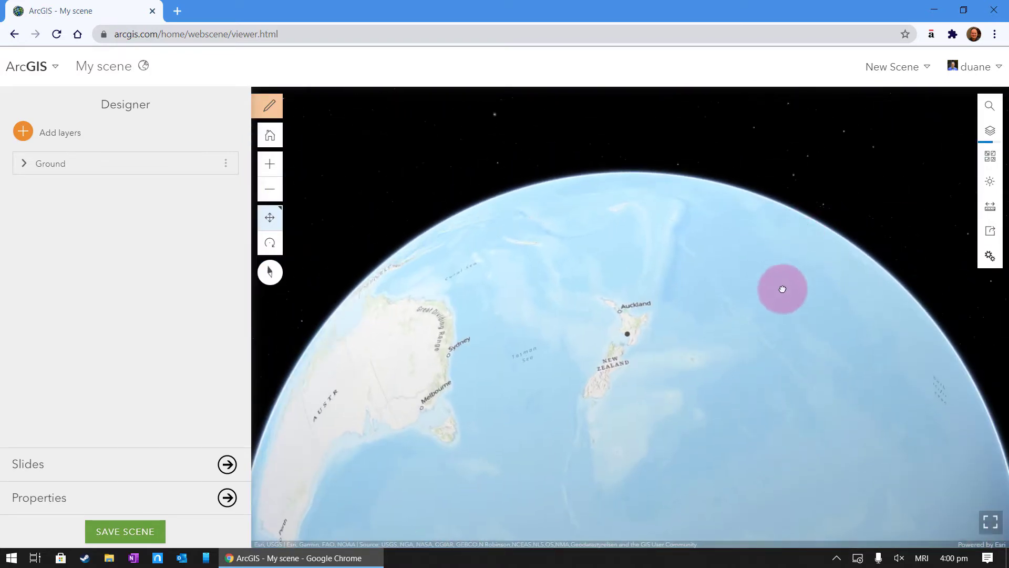
Preview National Geographic and Dark Gray Canvas basemaps, then apply World Imagery and close the gallery.
click(991, 255)
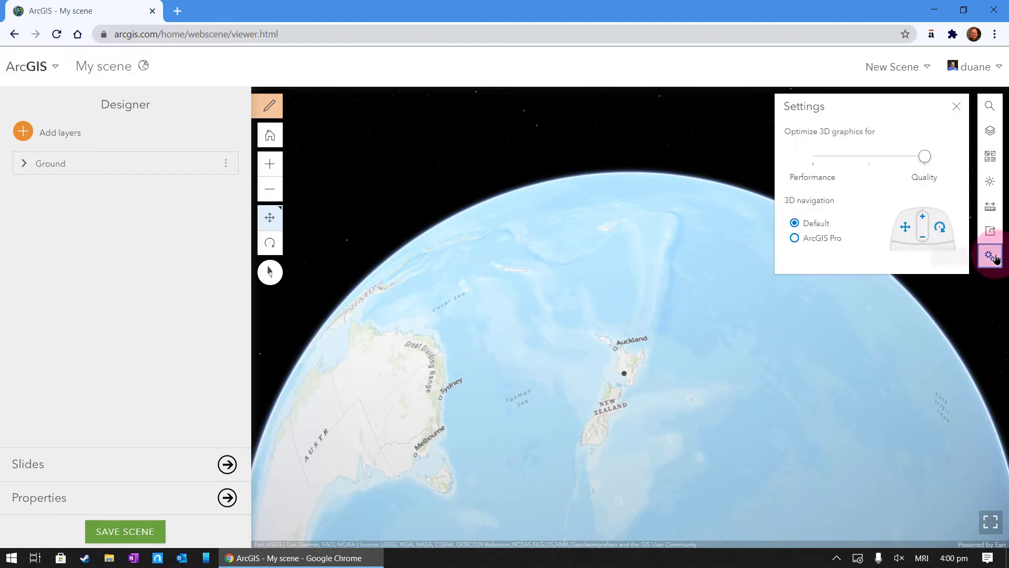
click(990, 156)
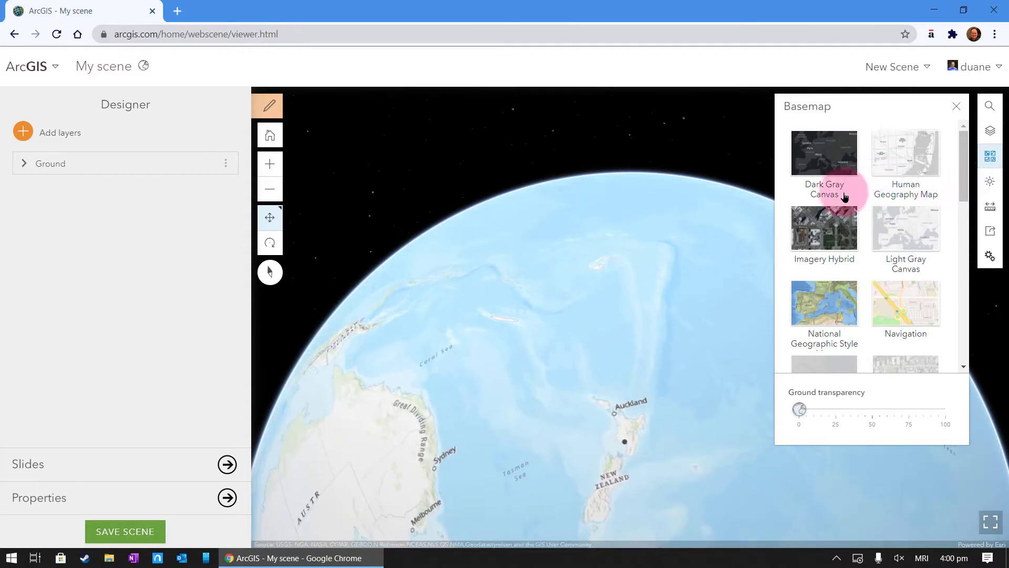
click(825, 304)
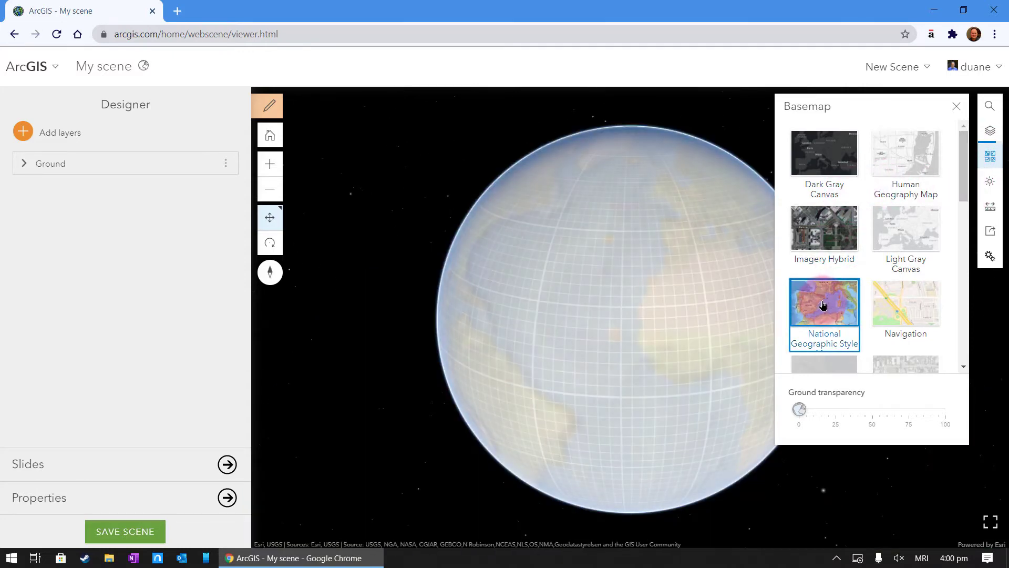
click(830, 143)
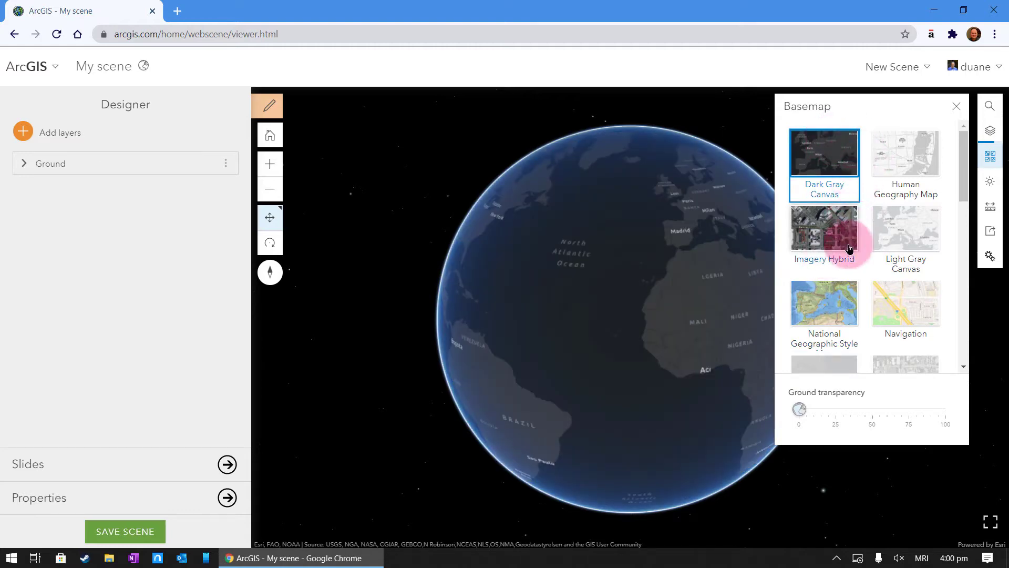
drag(962, 169, 967, 359)
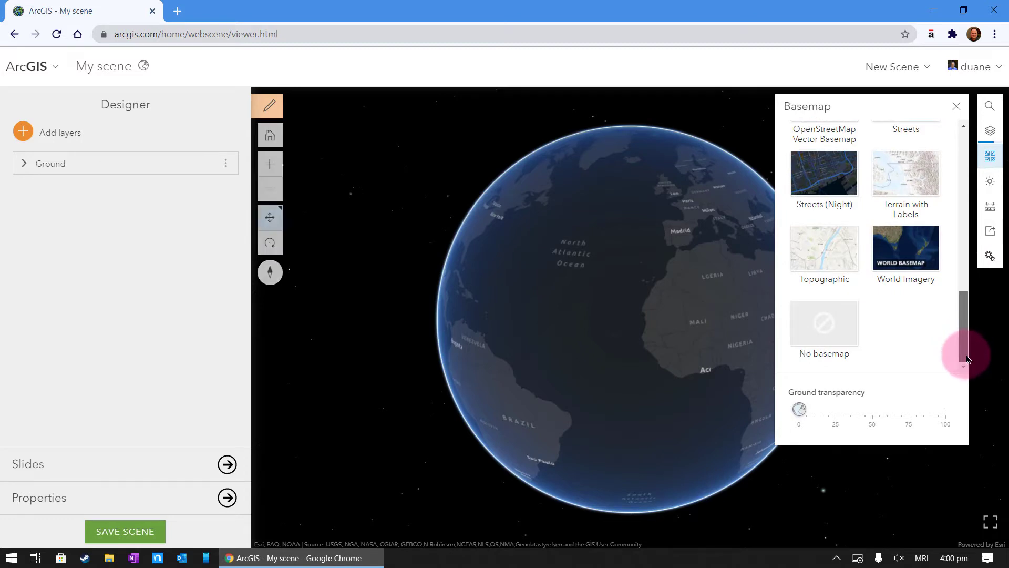
click(912, 259)
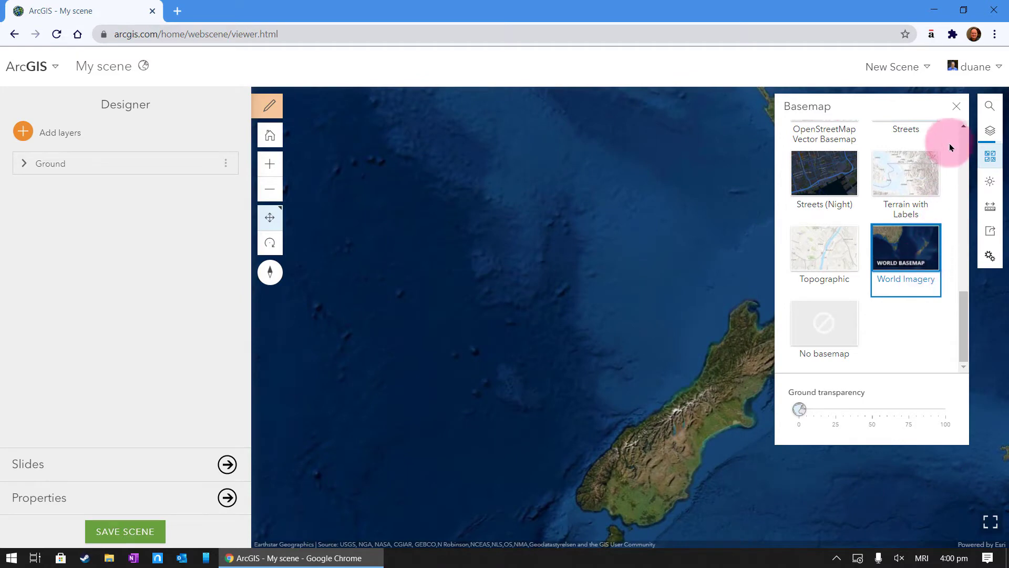
click(955, 107)
scroll(777, 325, down, 5)
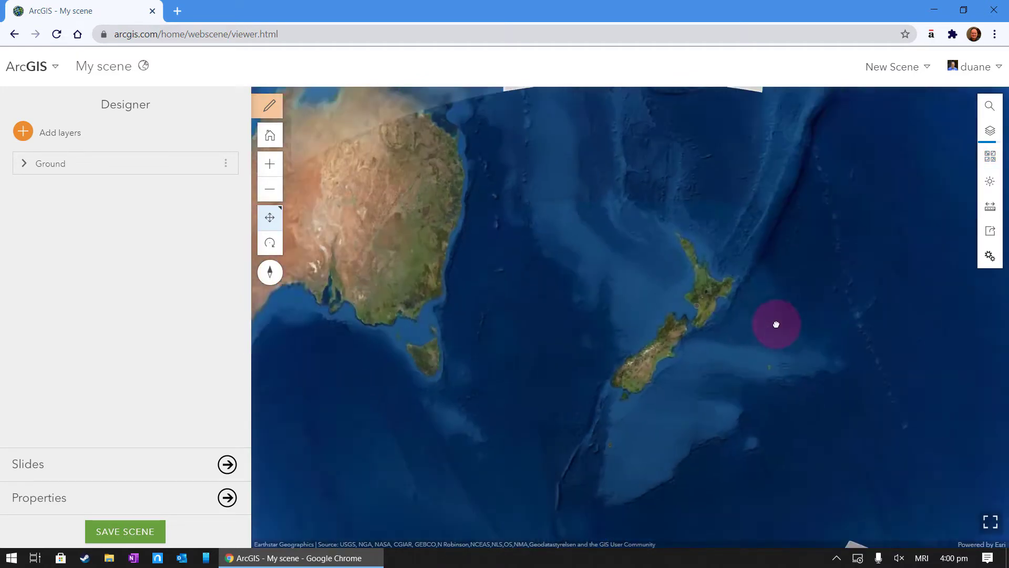
scroll(690, 329, down, 5)
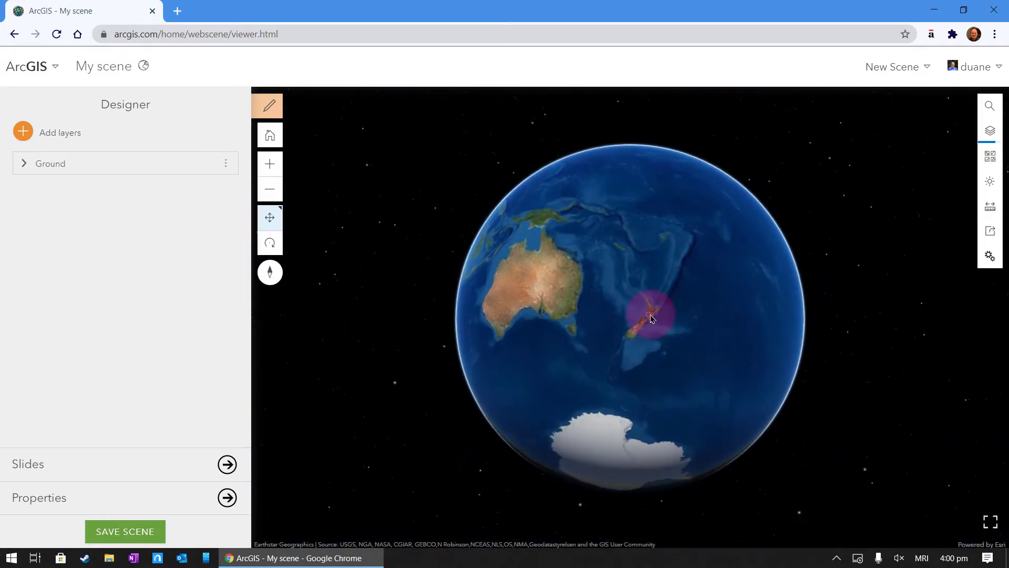
Clear the Whanganui place search and rotate the globe to centre Australia and New Zealand.
click(990, 106)
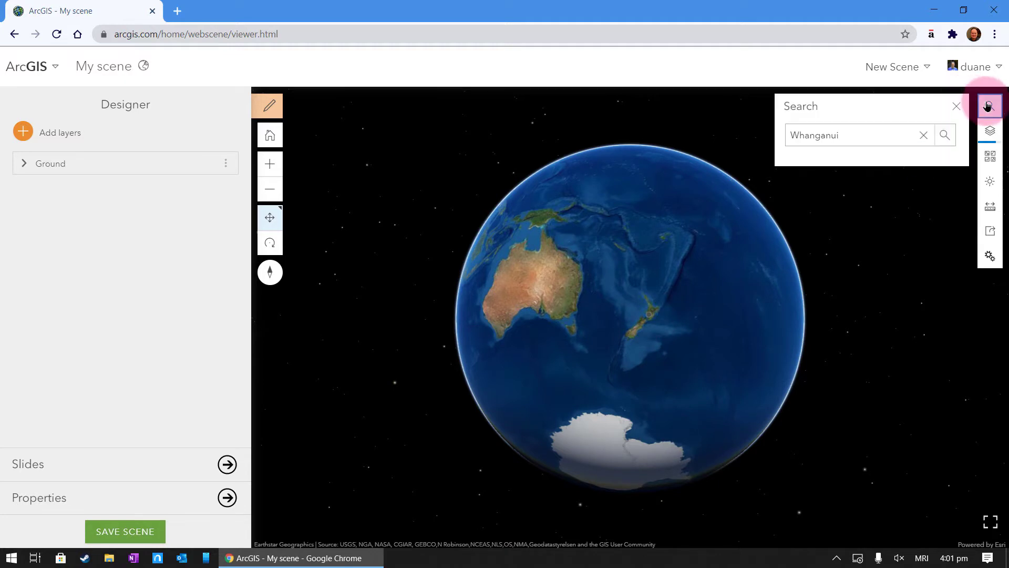
click(925, 135)
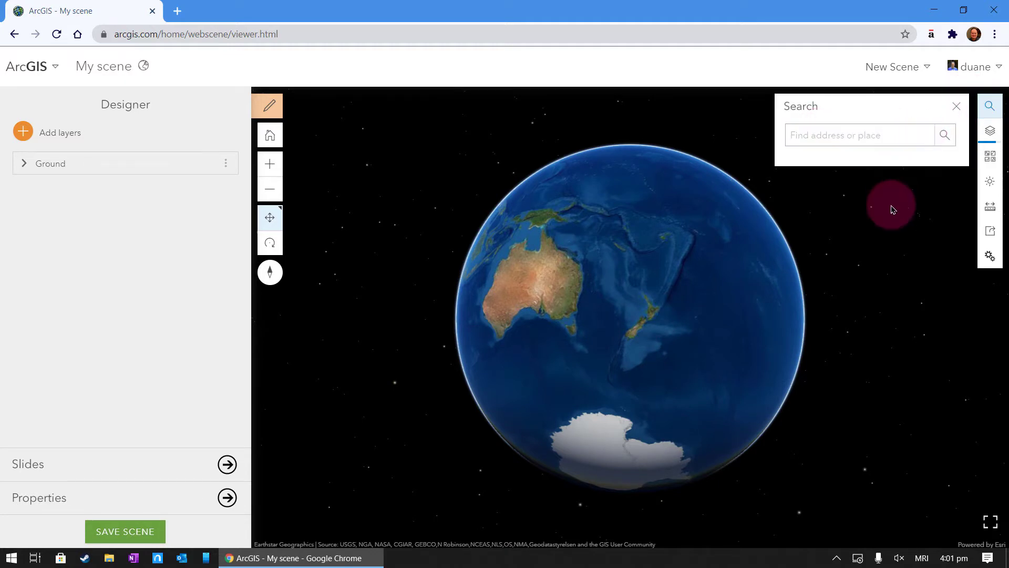
click(882, 239)
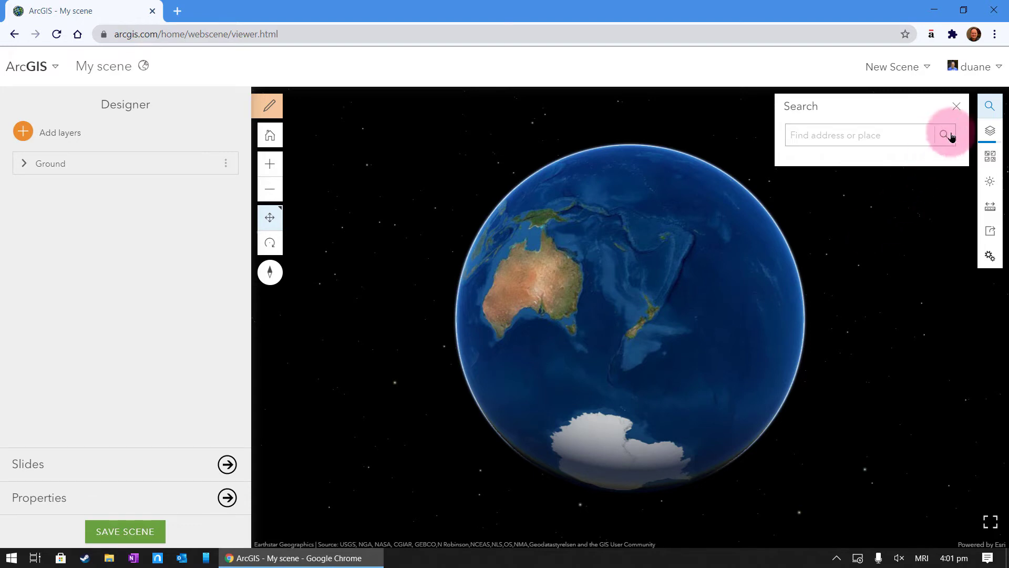
click(957, 106)
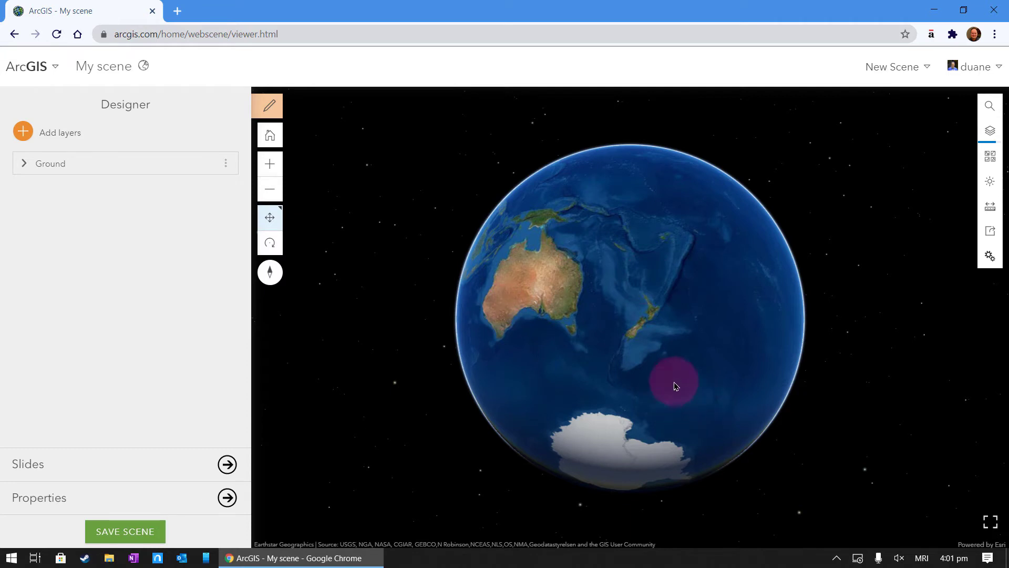
drag(674, 370, 654, 376)
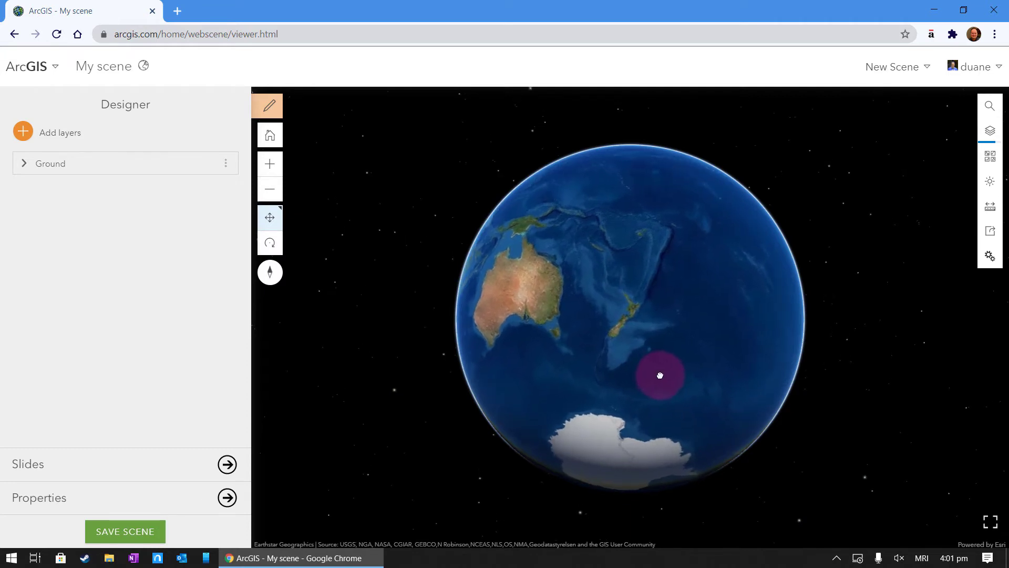
Capture the current globe view as a slide named Orbit.
click(118, 462)
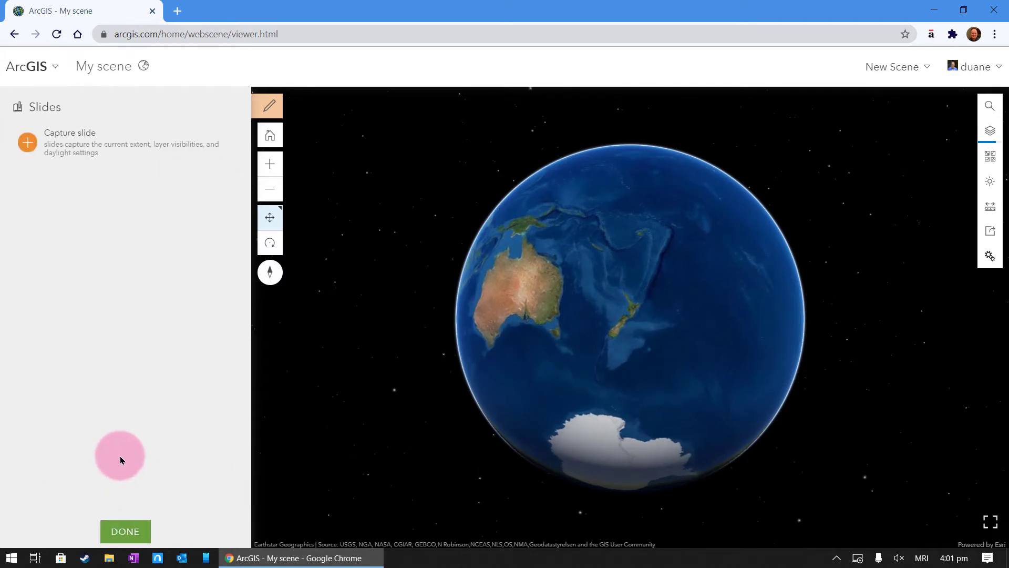
click(75, 141)
text(Orbit)
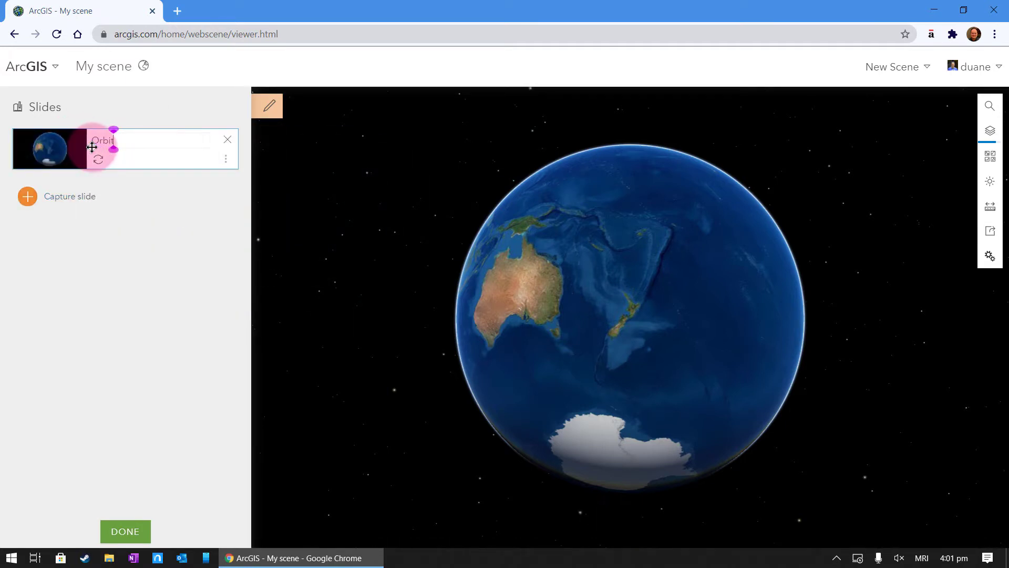
click(629, 340)
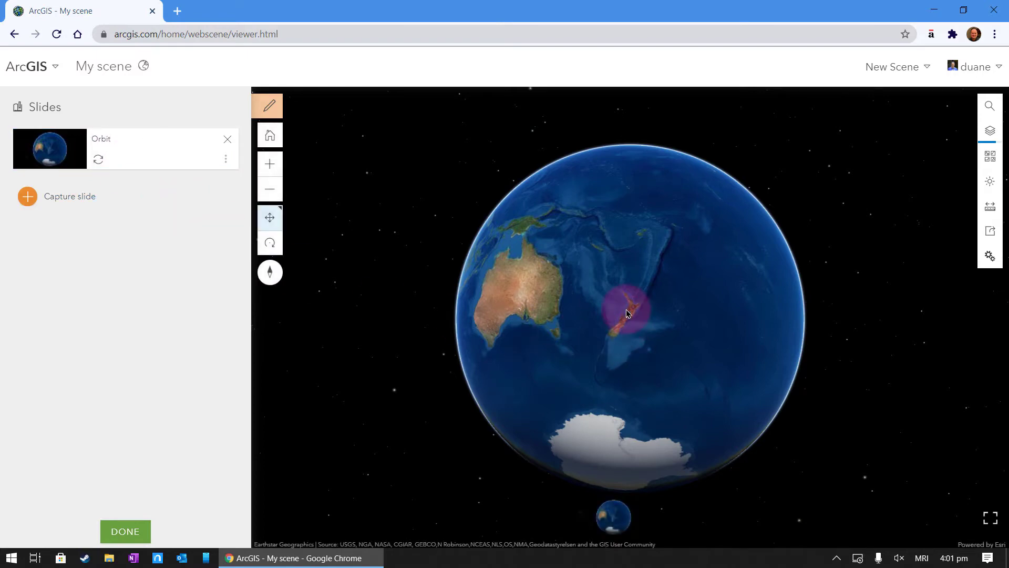
scroll(626, 313, up, 8)
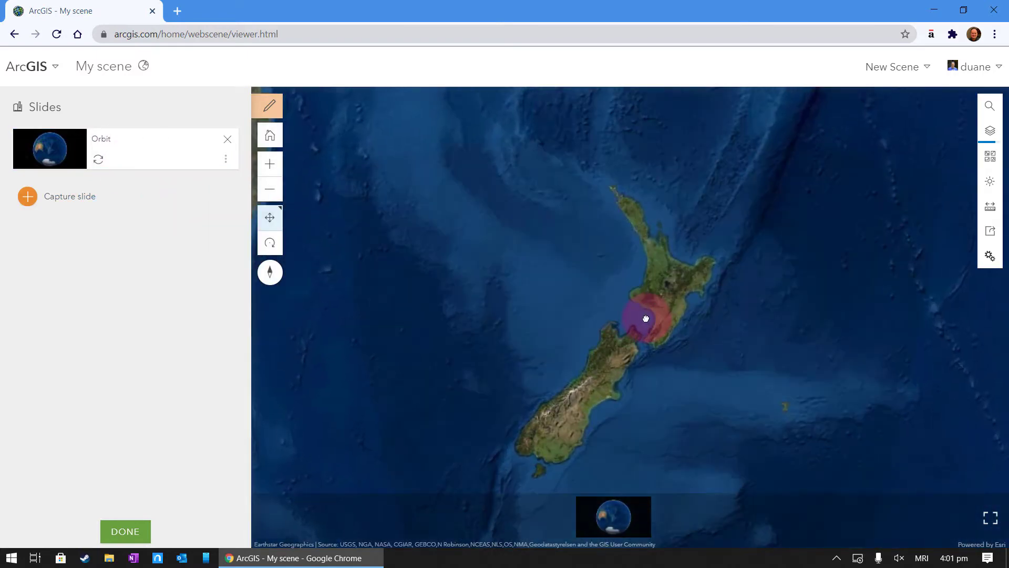
Pan and tilt to an oblique view of the Whanganui coast facing the mountain.
drag(631, 316, 647, 317)
scroll(647, 316, up, 3)
scroll(610, 307, up, 3)
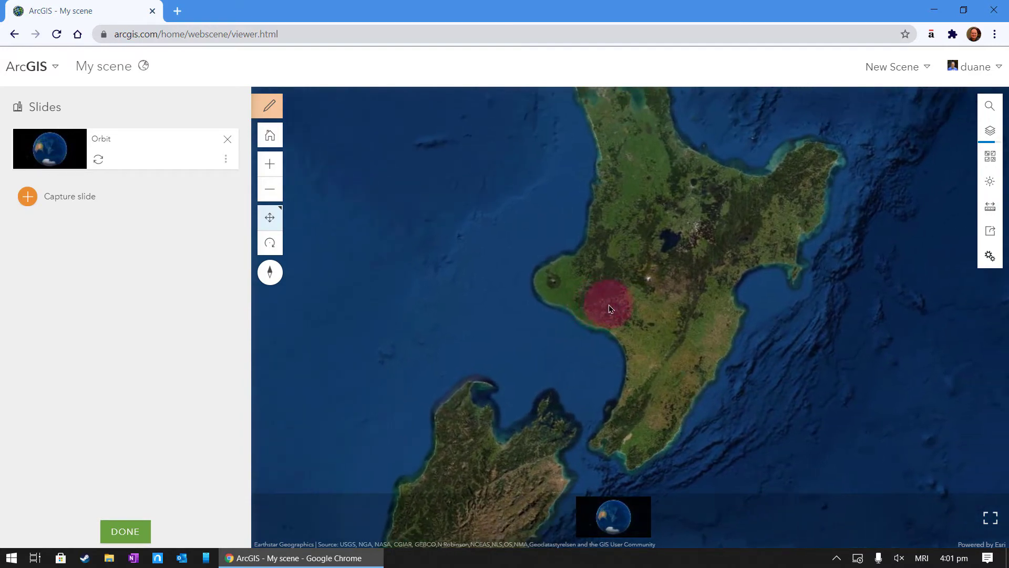
right_drag(749, 343, 753, 272)
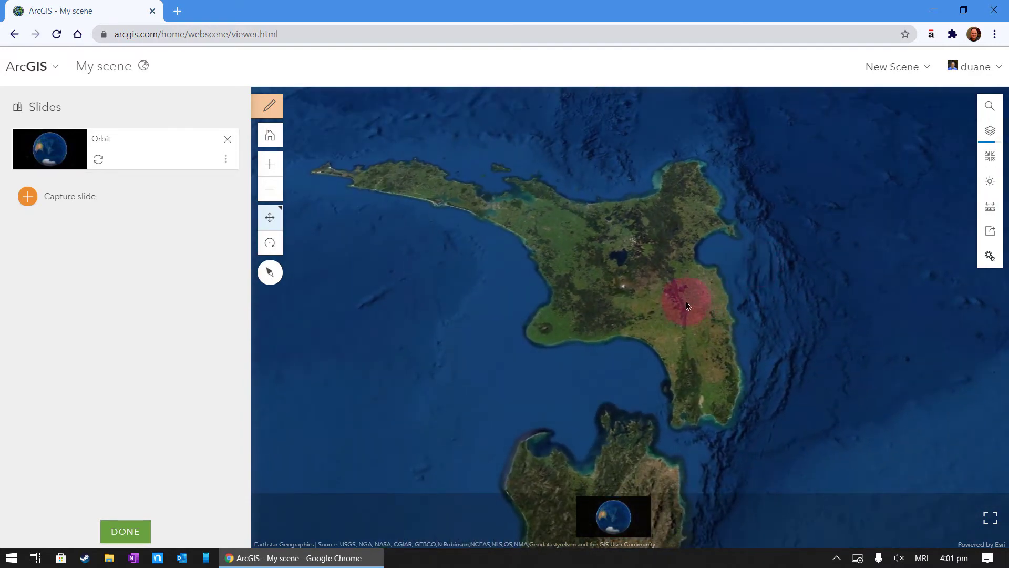
scroll(681, 304, up, 3)
mouse_move(680, 305)
mouse_down()
mouse_move(629, 324)
mouse_move(627, 482)
mouse_up()
scroll(629, 325, up, 4)
scroll(627, 418, up, 3)
scroll(625, 457, up, 3)
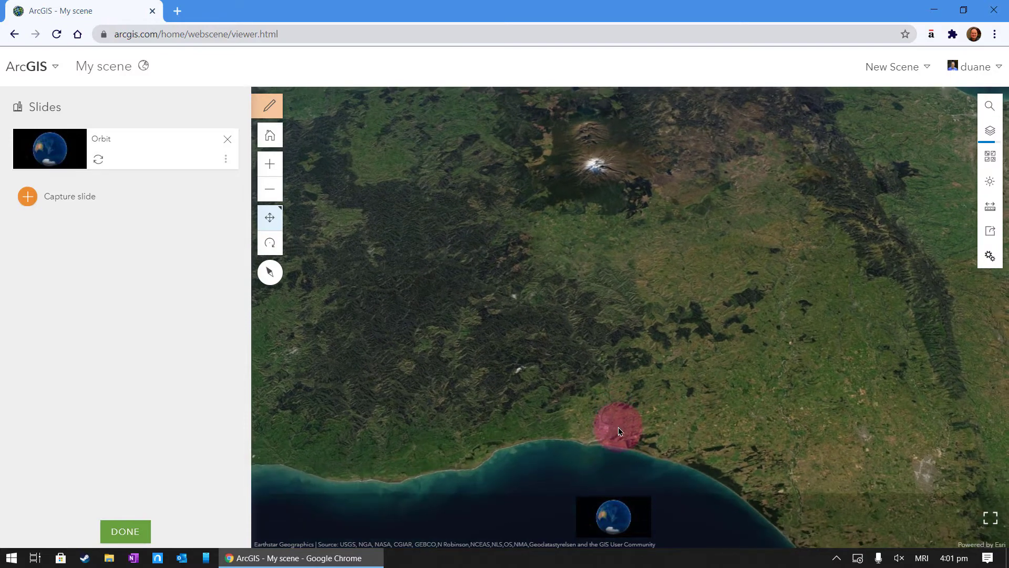
scroll(618, 427, up, 3)
scroll(618, 426, up, 3)
scroll(617, 435, up, 3)
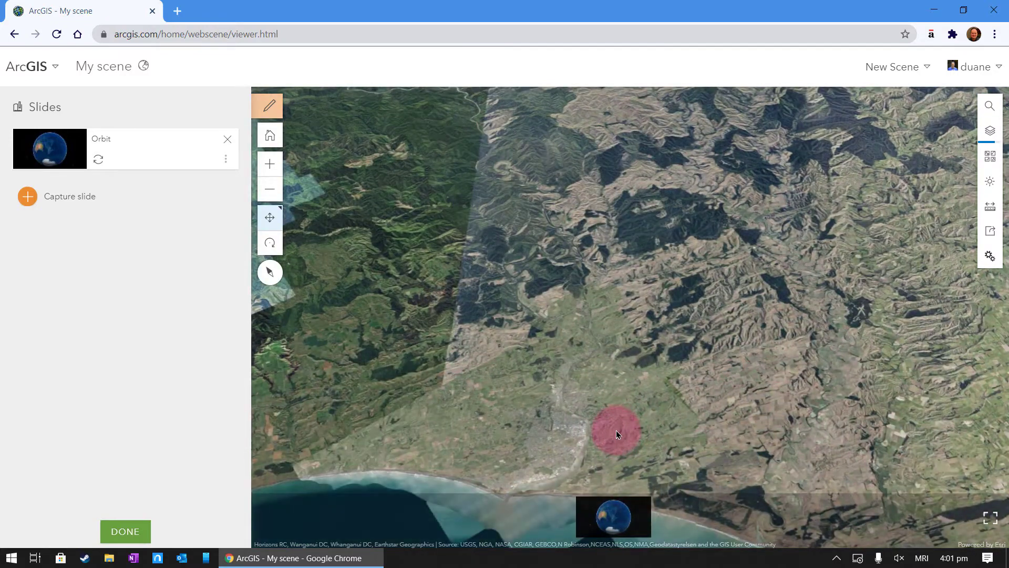
scroll(621, 427, down, 5)
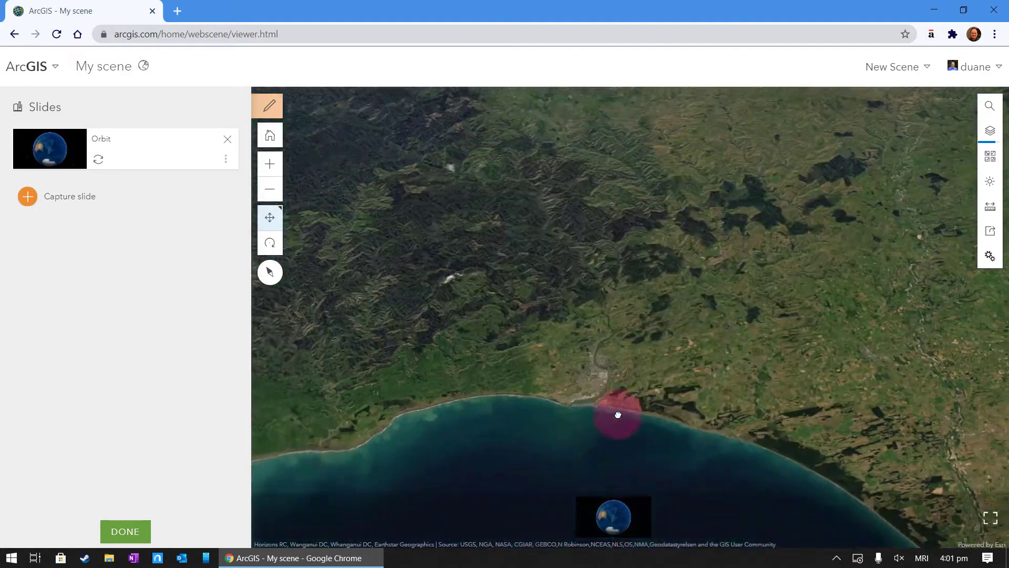
drag(620, 411, 622, 350)
scroll(622, 344, up, 4)
scroll(621, 345, up, 3)
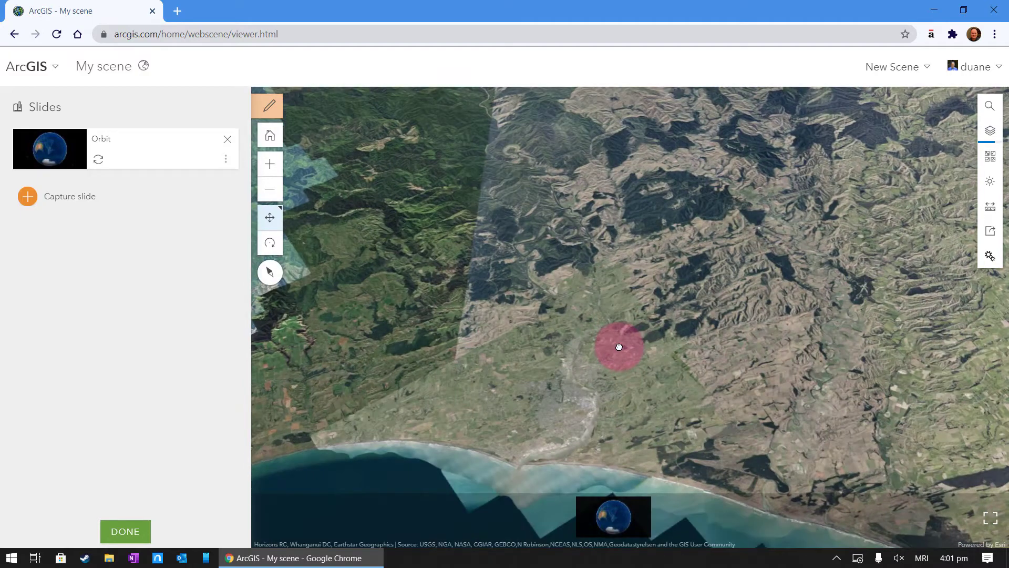
scroll(619, 347, down, 5)
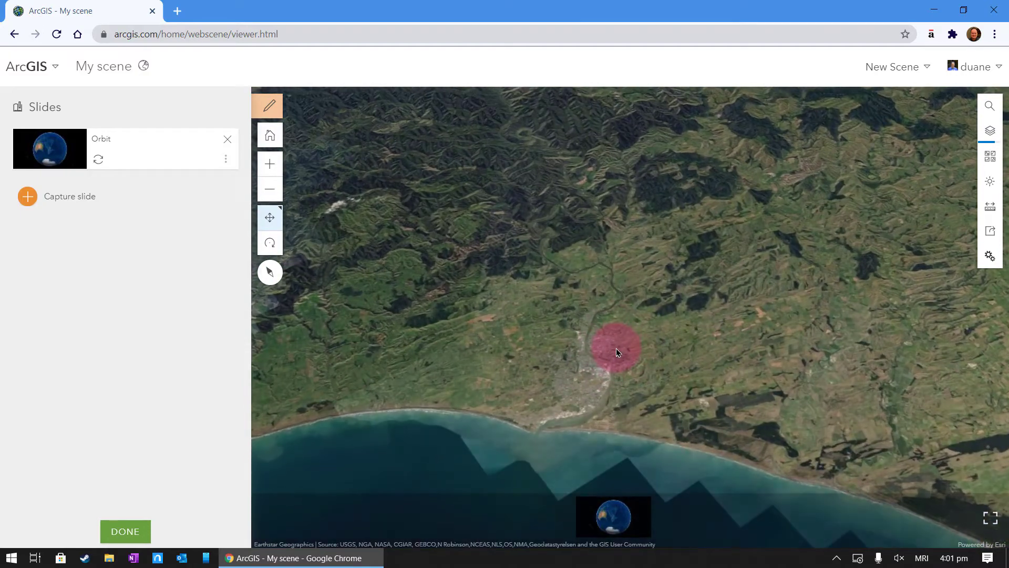
scroll(616, 347, up, 4)
scroll(617, 352, down, 4)
drag(623, 308, 616, 396)
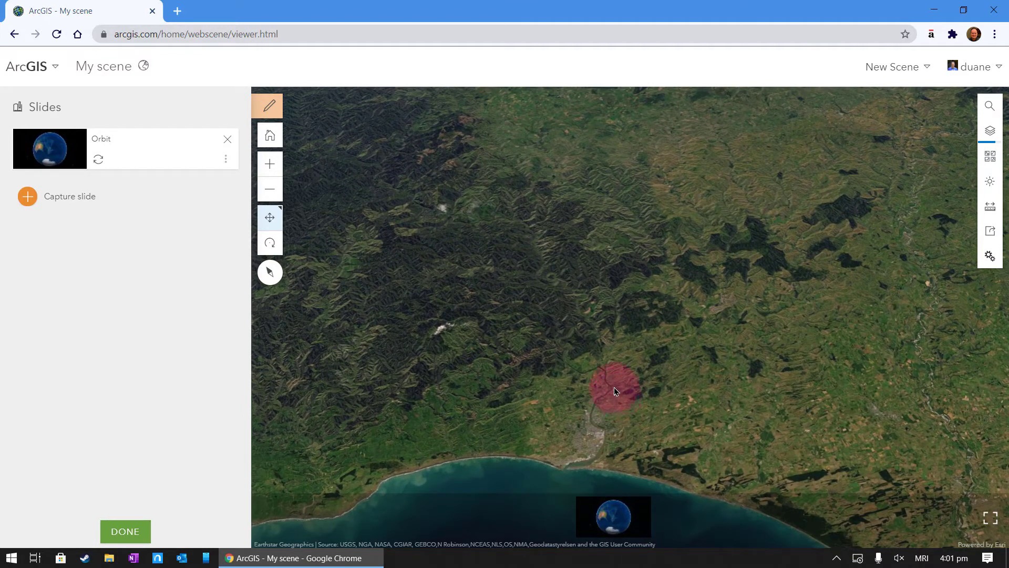
right_drag(613, 389, 598, 305)
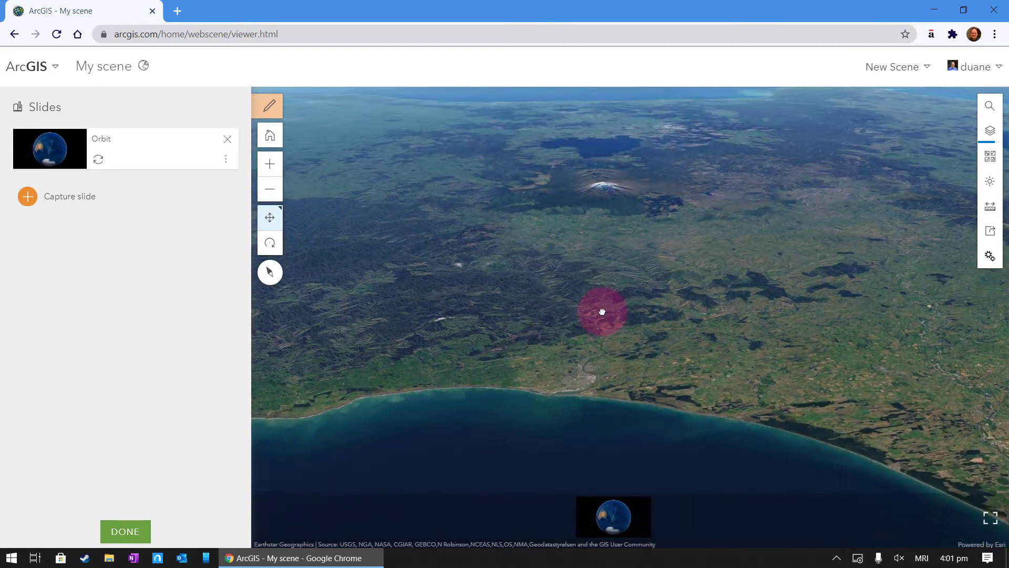
drag(603, 312, 605, 376)
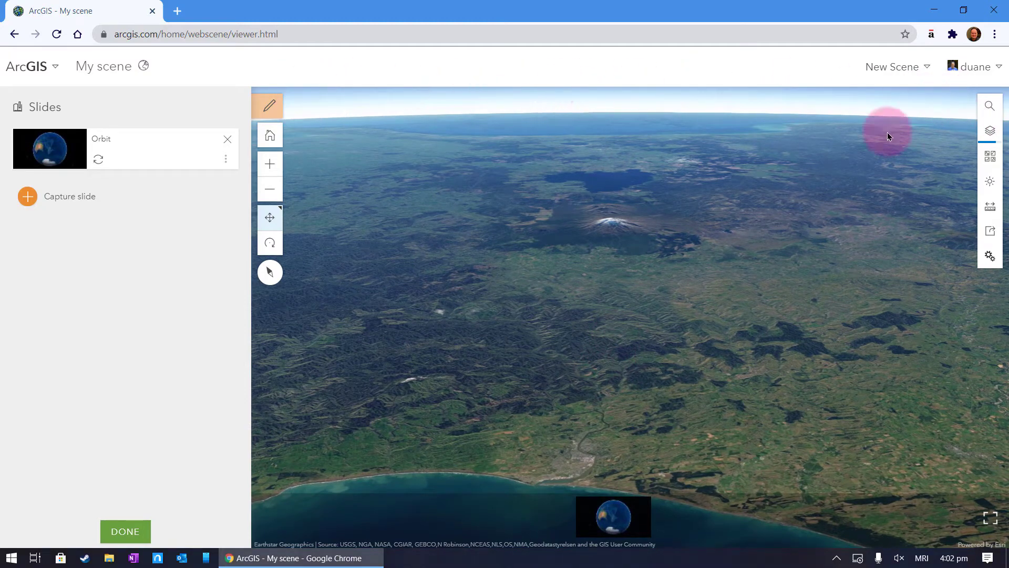
mouse_move(727, 367)
mouse_down()
mouse_move(651, 369)
mouse_move(674, 378)
mouse_move(719, 363)
mouse_up()
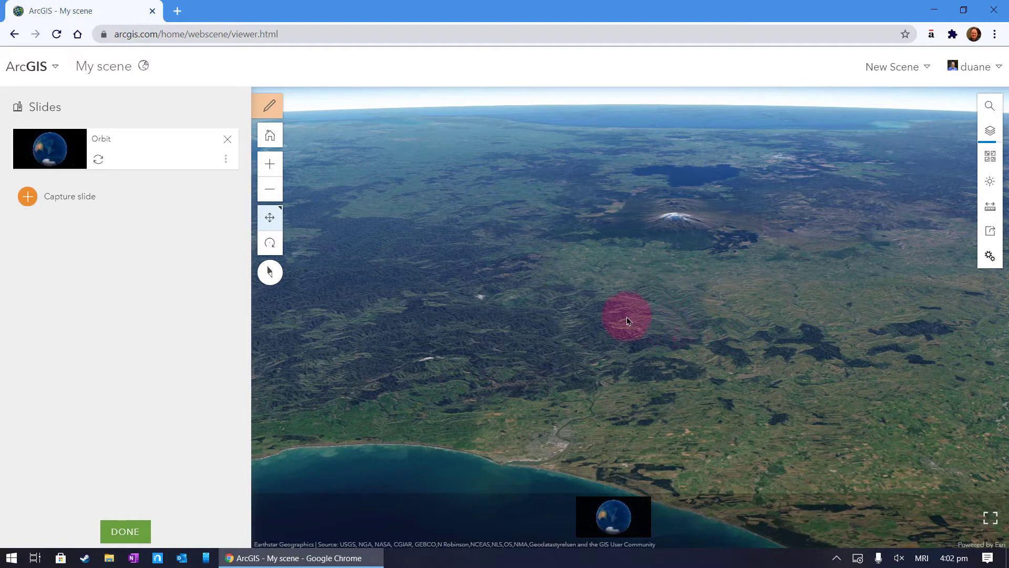
Capture a slide titled Whanganui, nudge the view, and update the slide with it.
click(79, 198)
text(Whanganui)
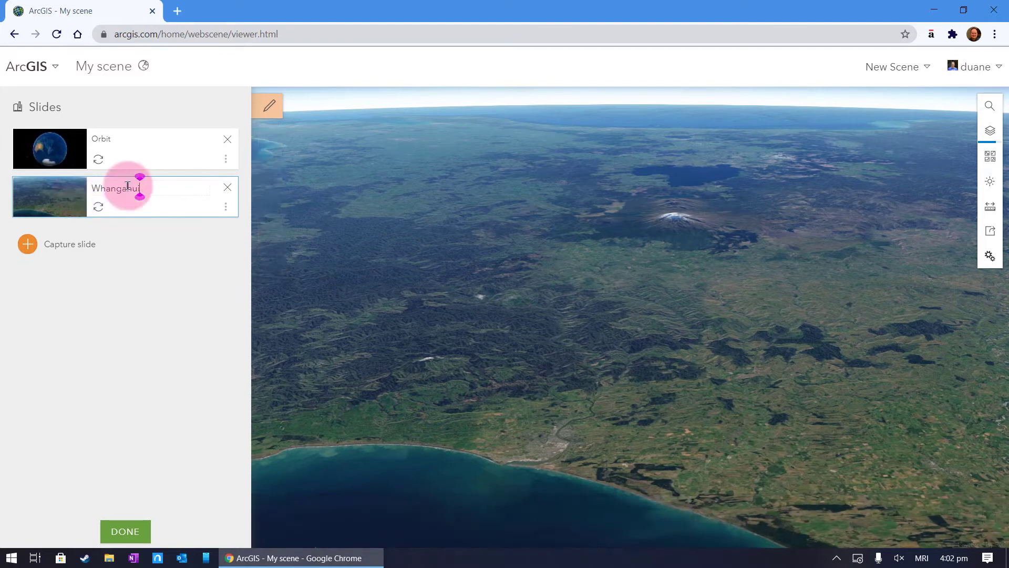
click(564, 329)
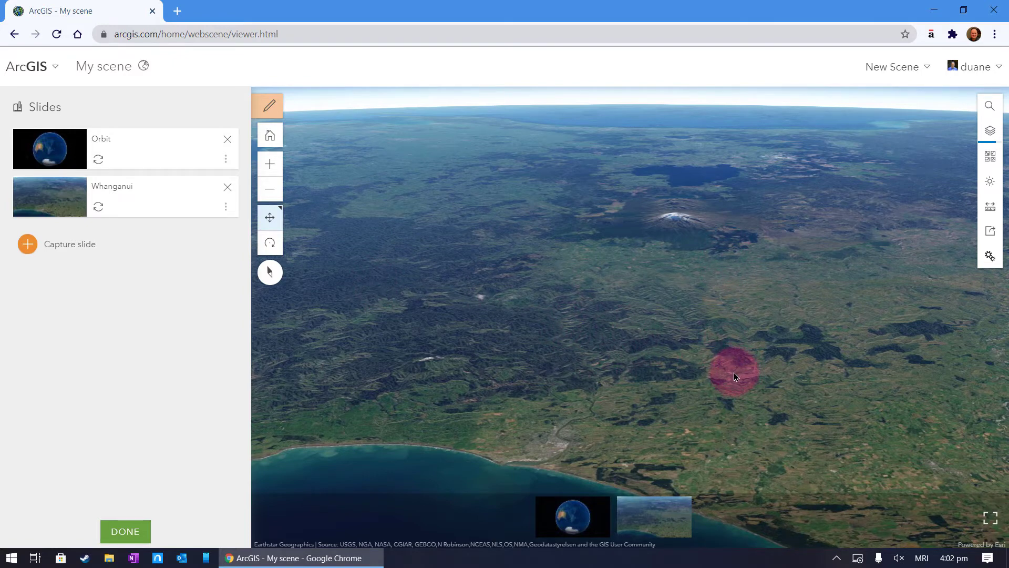
mouse_move(734, 373)
mouse_down()
mouse_move(678, 370)
mouse_move(702, 340)
mouse_move(903, 331)
mouse_move(862, 349)
mouse_move(714, 365)
mouse_move(675, 359)
mouse_move(674, 343)
mouse_move(990, 395)
mouse_move(568, 343)
mouse_move(827, 326)
mouse_move(808, 292)
mouse_move(919, 296)
mouse_move(782, 299)
mouse_move(482, 336)
mouse_move(426, 295)
mouse_move(776, 339)
mouse_move(573, 363)
mouse_move(589, 412)
mouse_move(638, 397)
mouse_move(632, 391)
mouse_up()
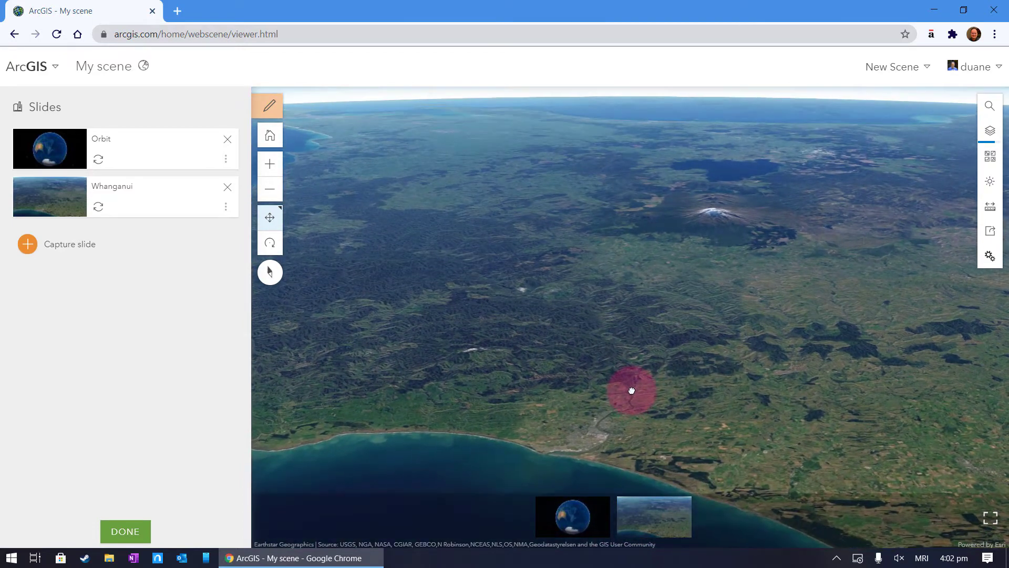
click(99, 210)
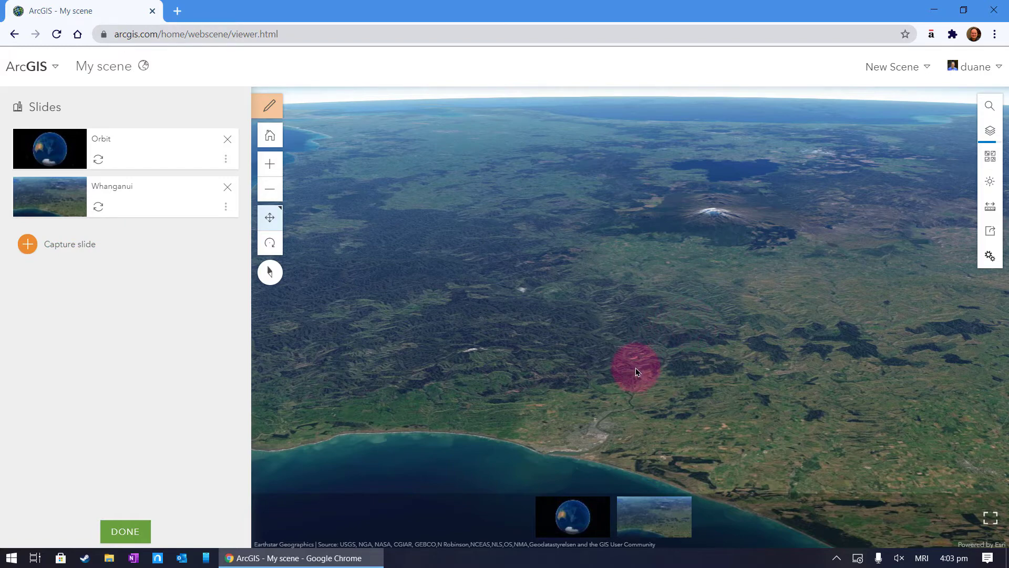
scroll(663, 365, up, 3)
Preview the Orbit and Whanganui slides, then pan and tilt onto the river bend.
click(68, 161)
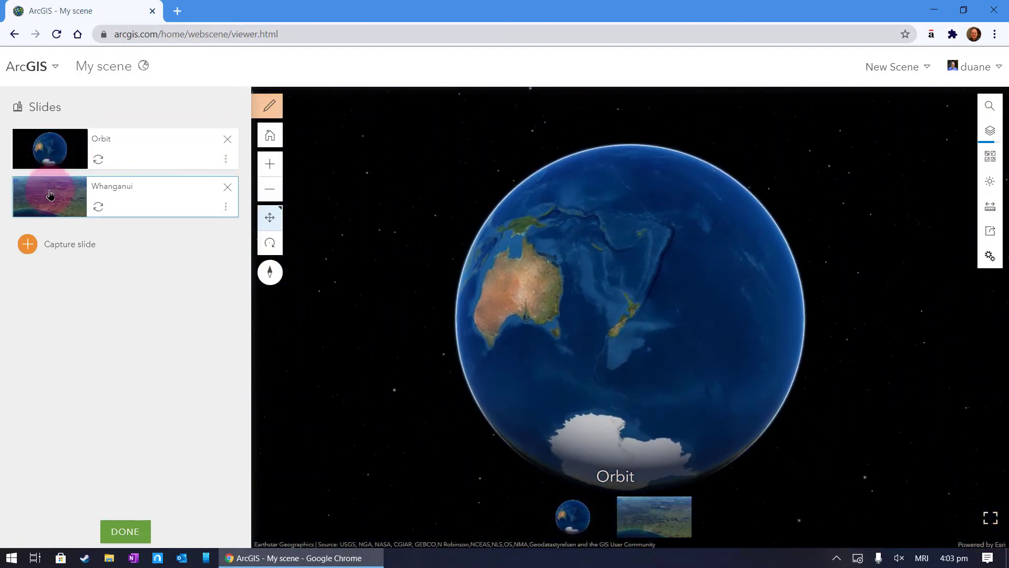
click(49, 195)
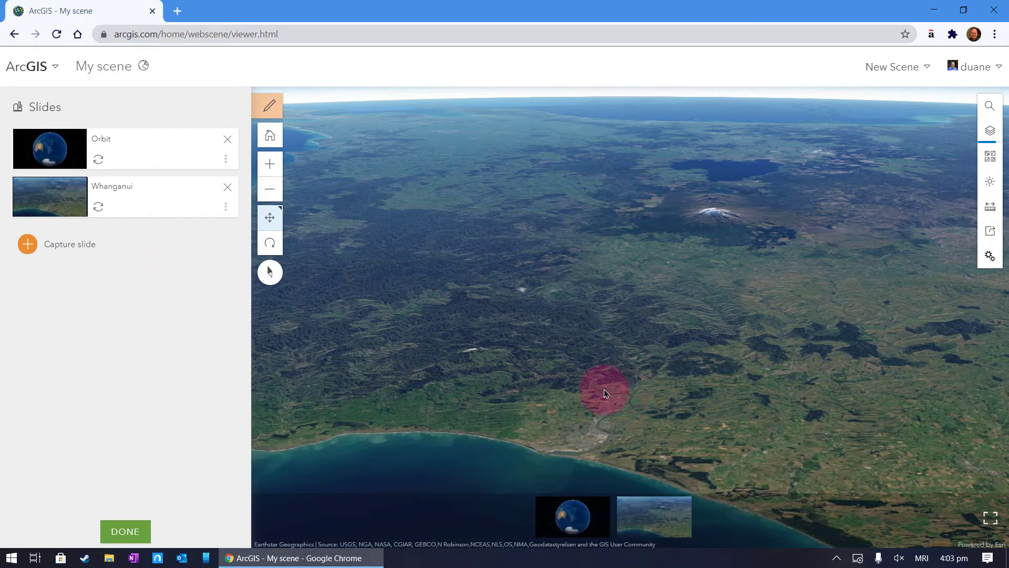
scroll(603, 389, up, 8)
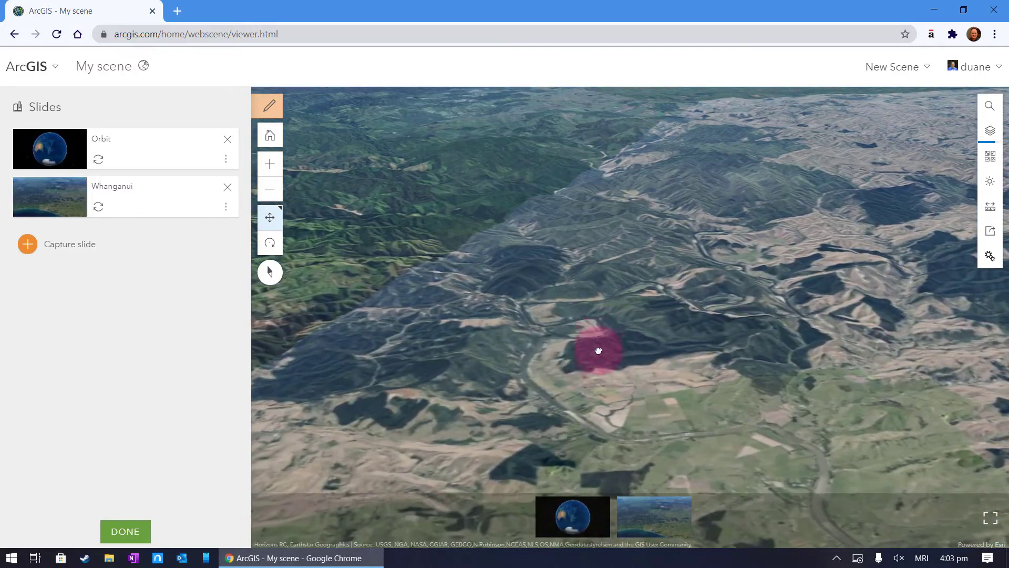
drag(598, 356, 639, 423)
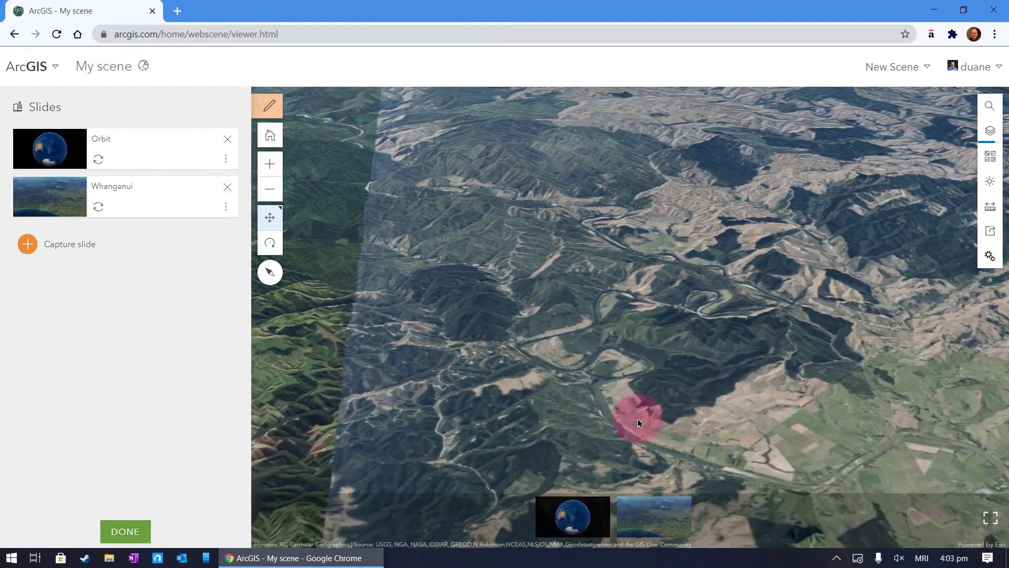
scroll(638, 424, up, 6)
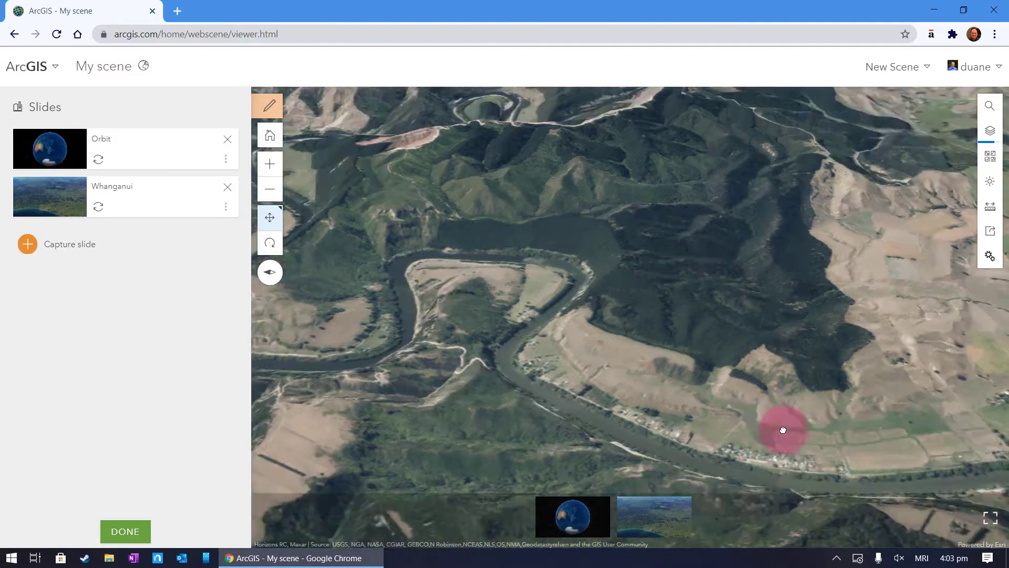
mouse_move(566, 411)
mouse_down()
mouse_move(794, 414)
mouse_move(783, 411)
mouse_up()
scroll(689, 402, up, 3)
mouse_move(688, 401)
mouse_down()
mouse_move(634, 391)
mouse_move(552, 347)
mouse_move(586, 426)
mouse_up()
mouse_move(585, 426)
right_down()
mouse_move(584, 373)
mouse_move(632, 396)
mouse_move(631, 342)
mouse_move(617, 365)
right_up()
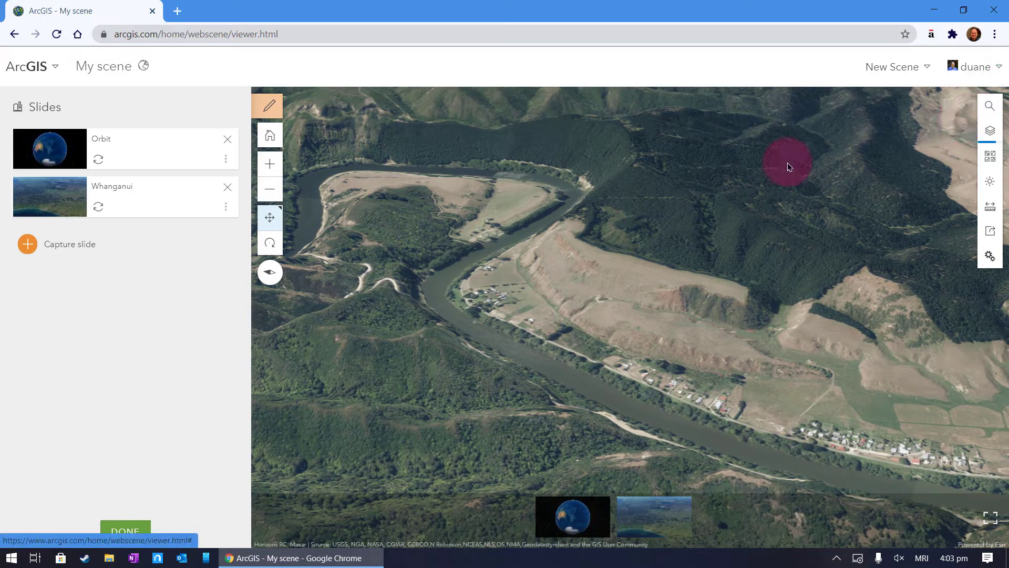
Capture the river-bend view as a slide, renaming it from Slide 3 to Kaiwhāiki.
click(69, 244)
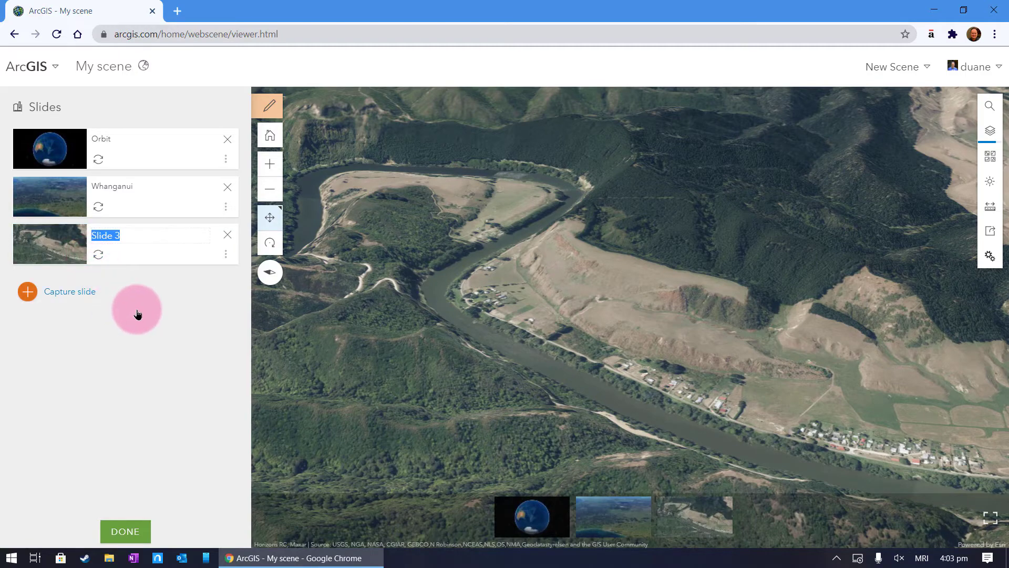
text(Kaiwhāiki)
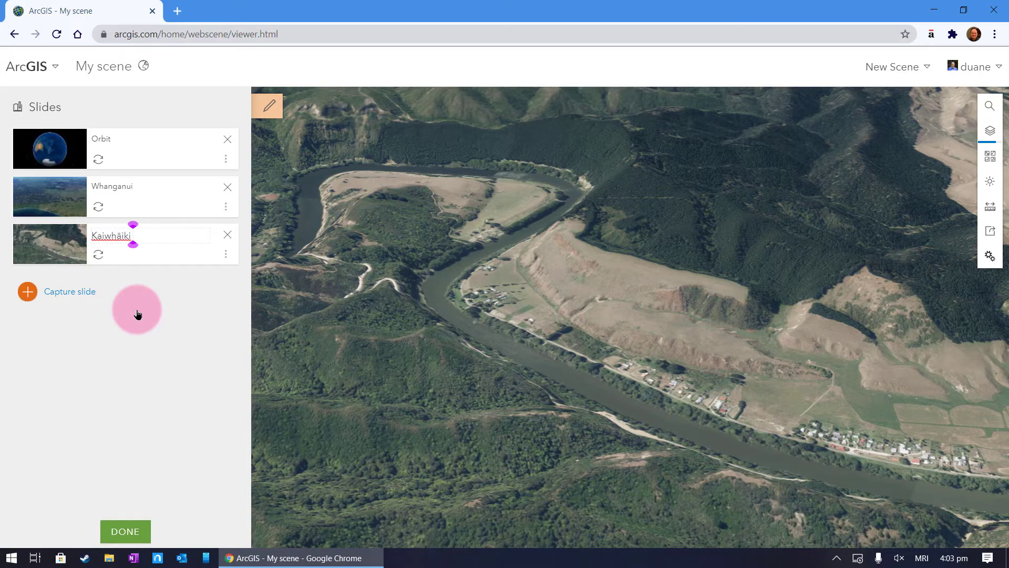
click(138, 314)
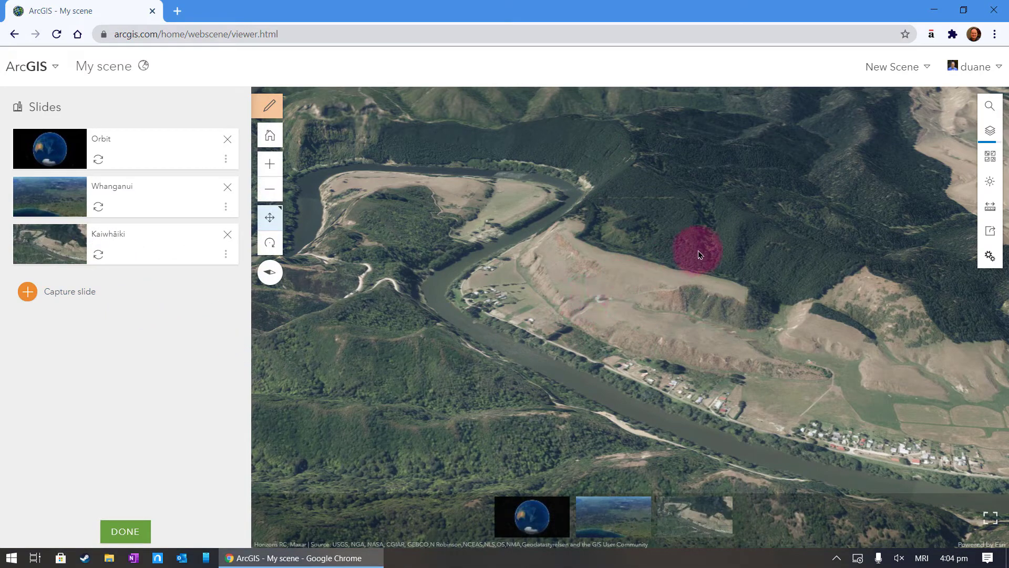
scroll(651, 287, down, 3)
scroll(652, 288, down, 3)
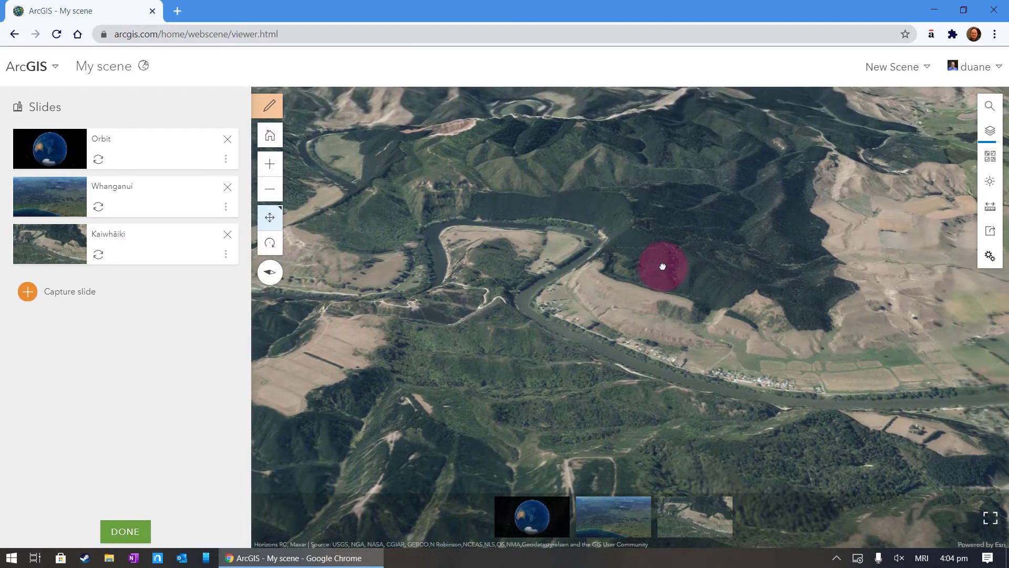
scroll(655, 288, down, 3)
scroll(662, 288, down, 3)
scroll(666, 288, up, 3)
scroll(666, 288, up, 3)
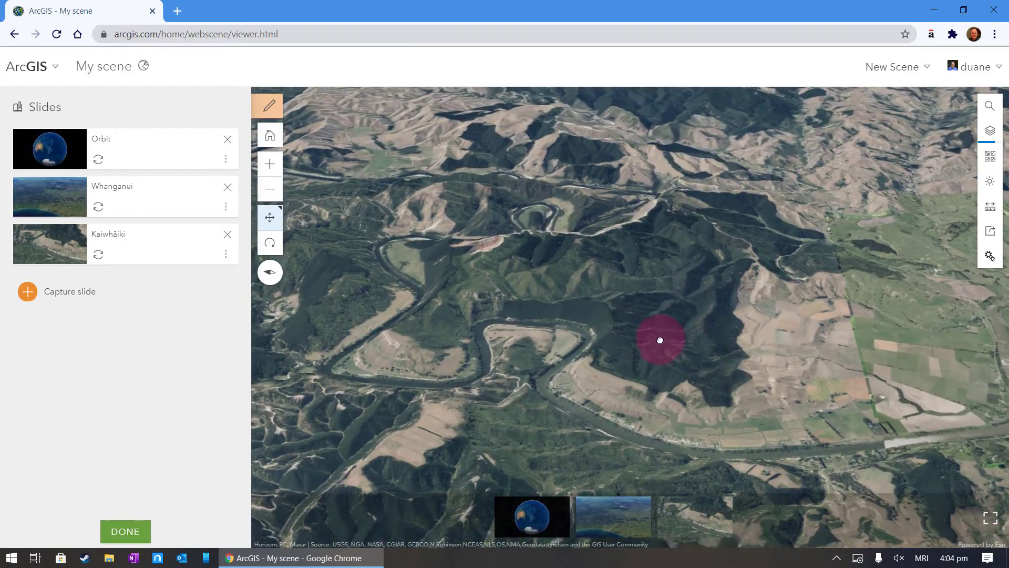
Pan upriver and tilt the scene to an oblique view along the river.
drag(667, 316, 561, 391)
scroll(757, 162, down, 3)
mouse_move(757, 167)
mouse_down()
mouse_move(608, 356)
mouse_move(674, 322)
mouse_up()
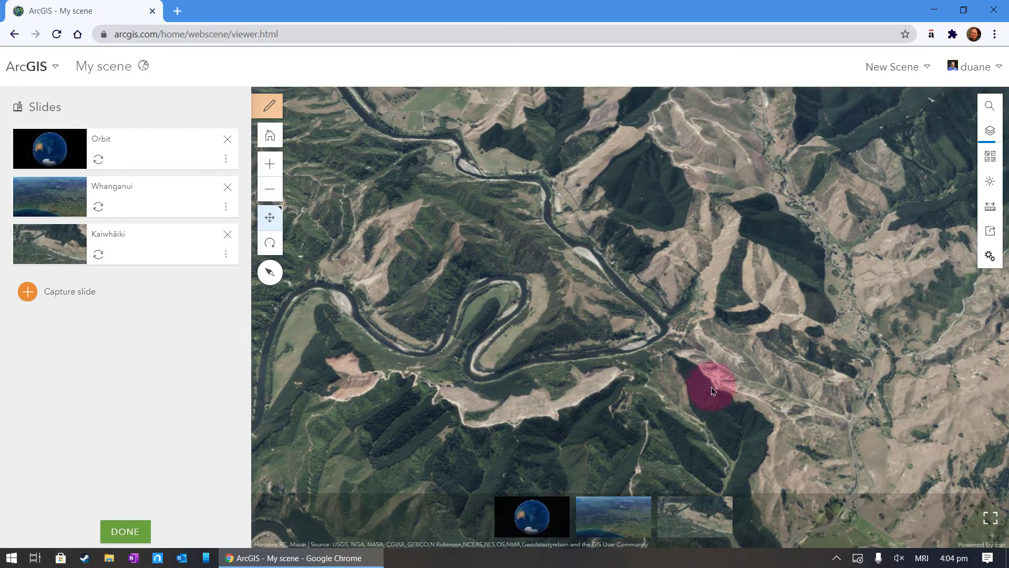
right_drag(696, 381, 578, 265)
drag(623, 175, 815, 408)
scroll(814, 408, down, 3)
right_drag(742, 411, 671, 347)
mouse_move(677, 309)
right_down()
mouse_move(798, 400)
mouse_move(805, 469)
mouse_move(729, 453)
mouse_move(718, 437)
right_up()
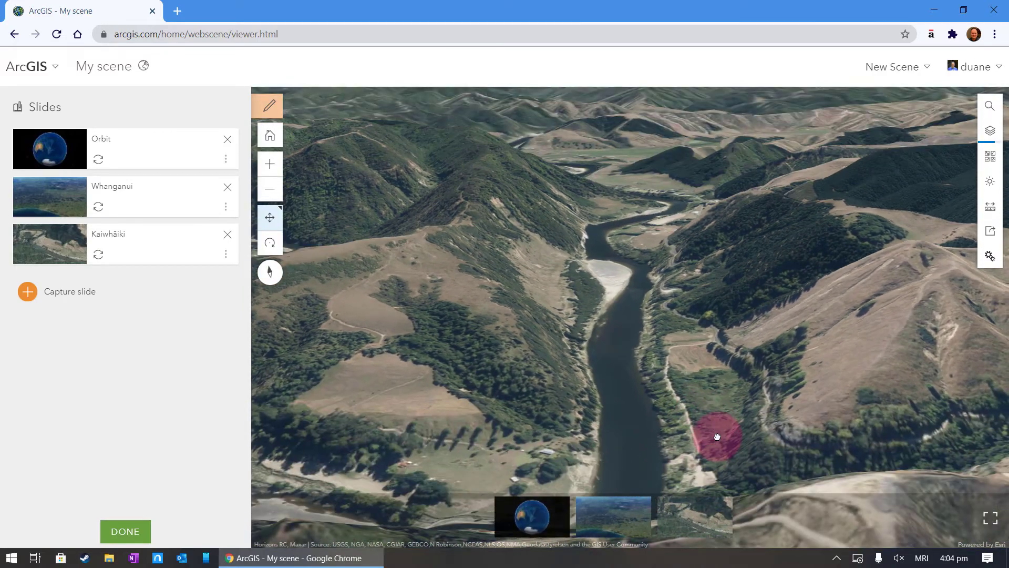
Frame the gorge's river bend and capture it as the fourth slide, Pungarehu.
mouse_move(687, 274)
mouse_down()
mouse_move(678, 410)
mouse_move(653, 359)
mouse_move(610, 345)
mouse_up()
scroll(610, 346, up, 5)
scroll(610, 345, up, 4)
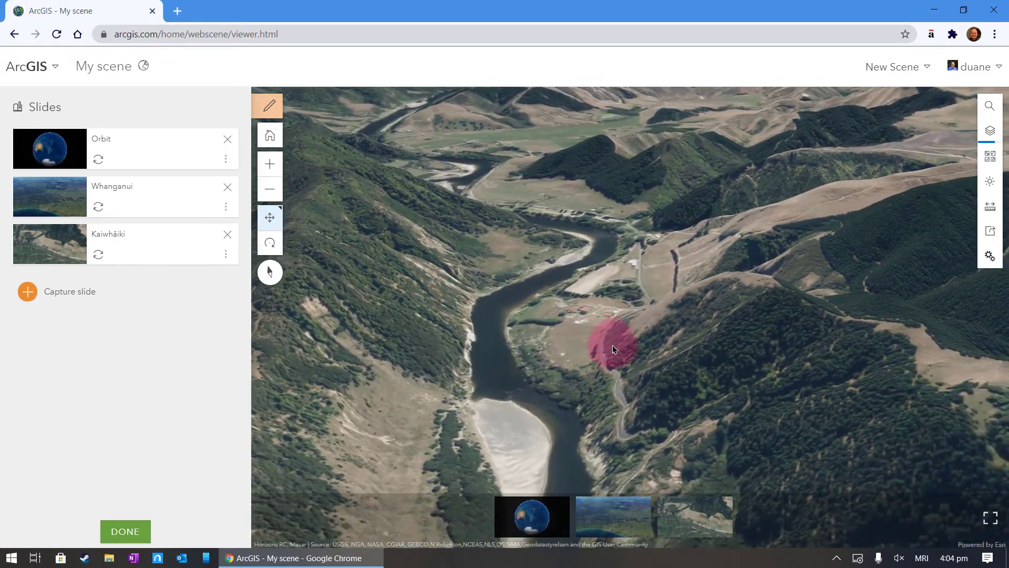
drag(609, 346, 641, 355)
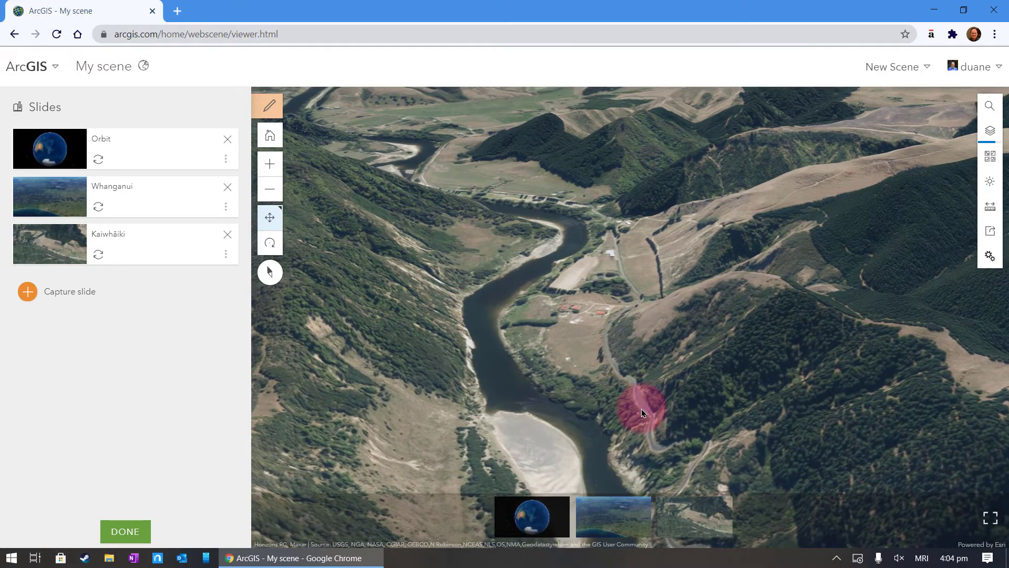
drag(641, 409, 624, 248)
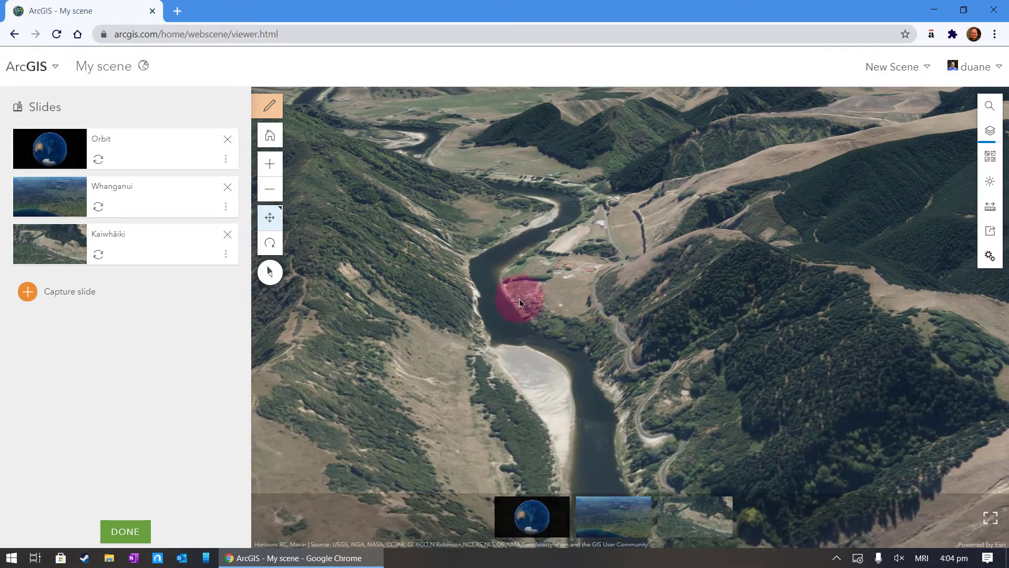
mouse_move(655, 368)
mouse_down()
mouse_move(649, 348)
mouse_move(629, 358)
mouse_up()
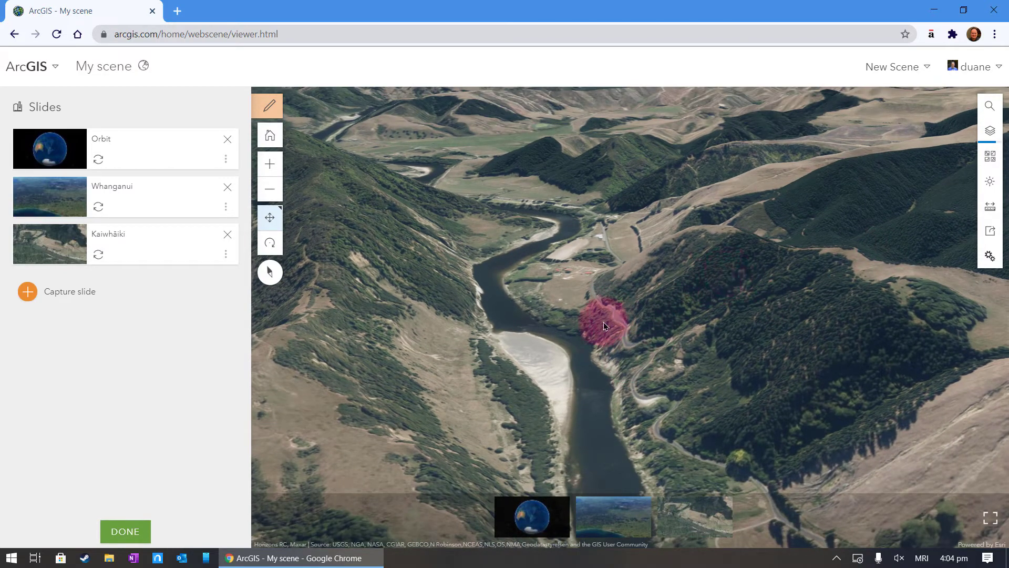
scroll(602, 326, down, 3)
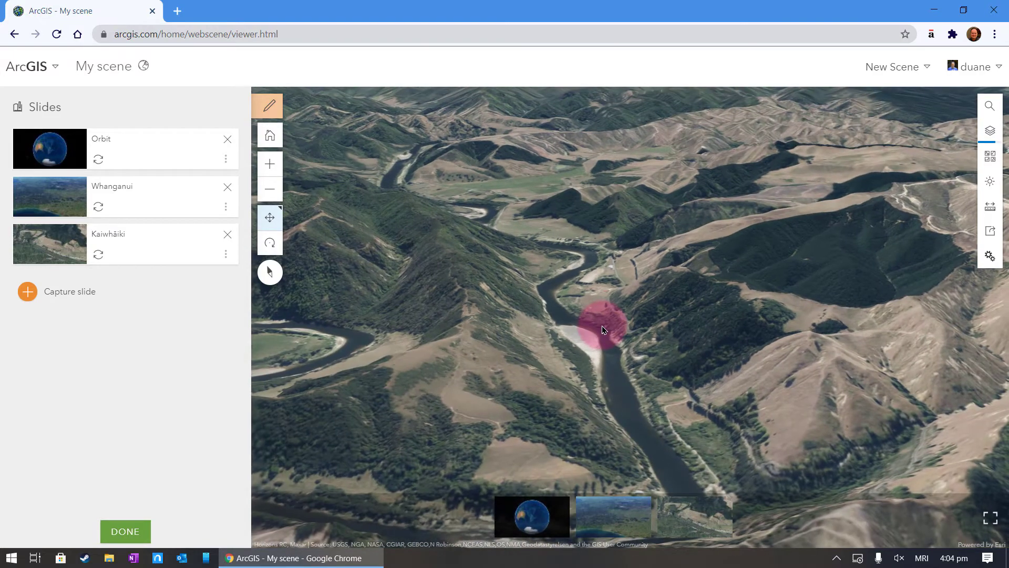
drag(607, 326, 581, 394)
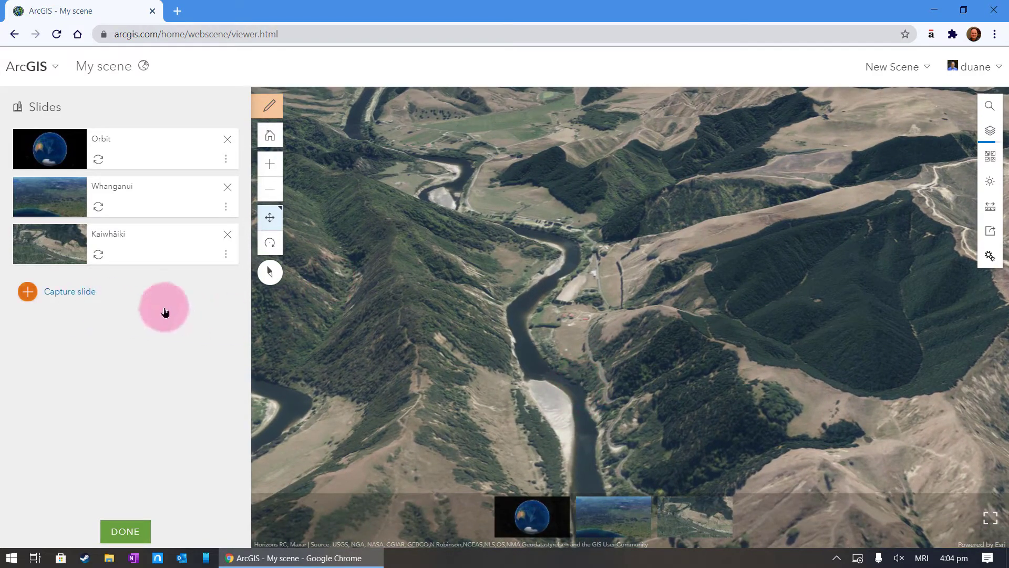
scroll(564, 336, up, 3)
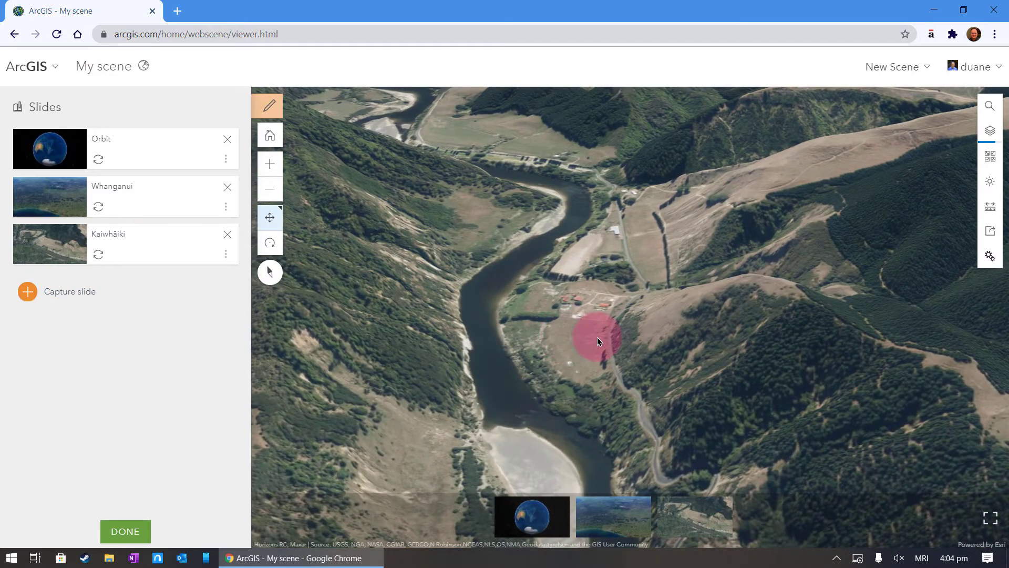
scroll(597, 336, down, 3)
drag(584, 337, 520, 336)
click(83, 292)
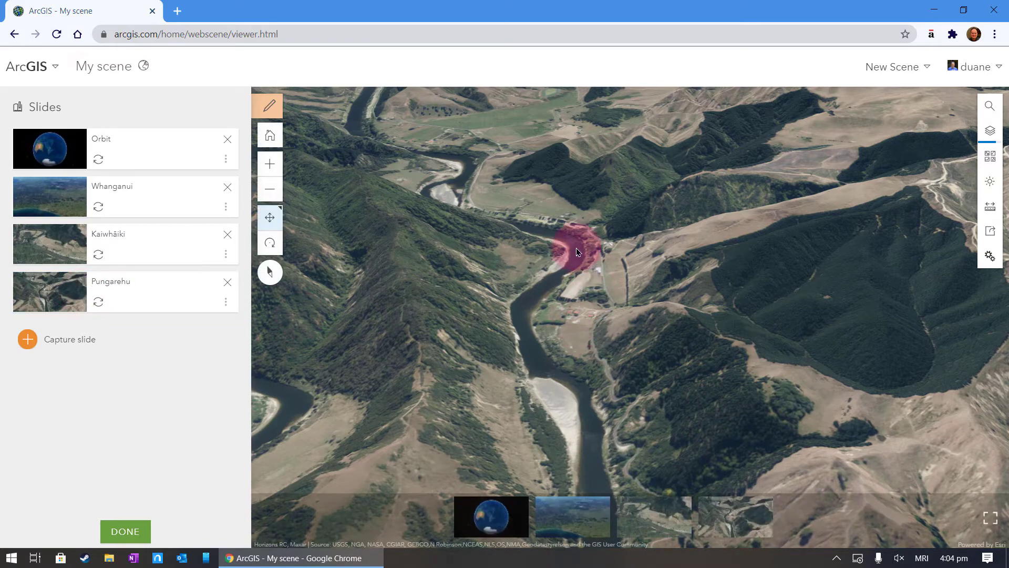
Move and widen the view along the river over the riverside farmland.
mouse_move(648, 246)
mouse_down()
mouse_move(597, 280)
mouse_move(637, 447)
mouse_up()
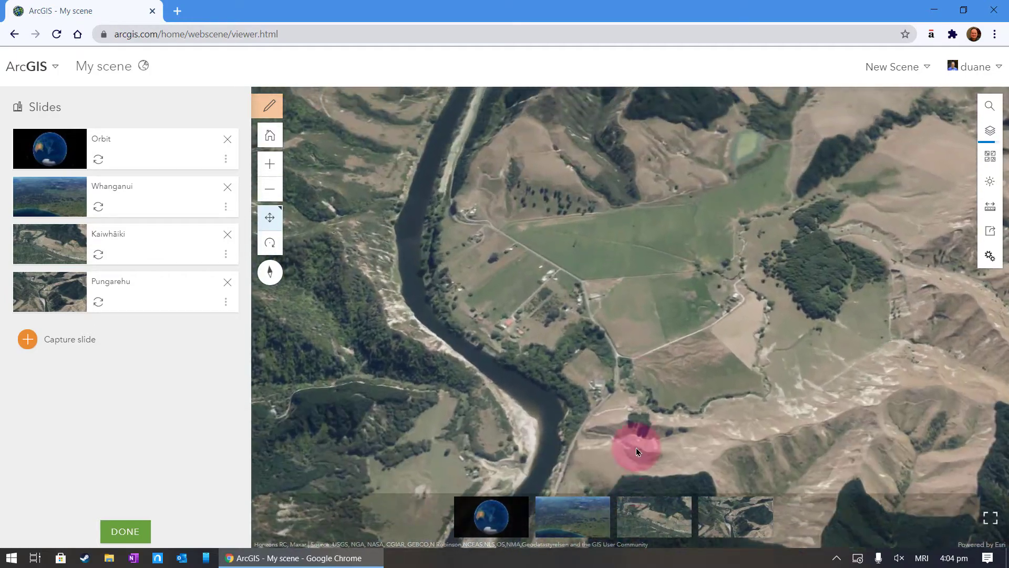
mouse_move(637, 448)
right_down()
mouse_move(598, 329)
mouse_move(556, 278)
mouse_move(643, 359)
mouse_move(727, 365)
right_up()
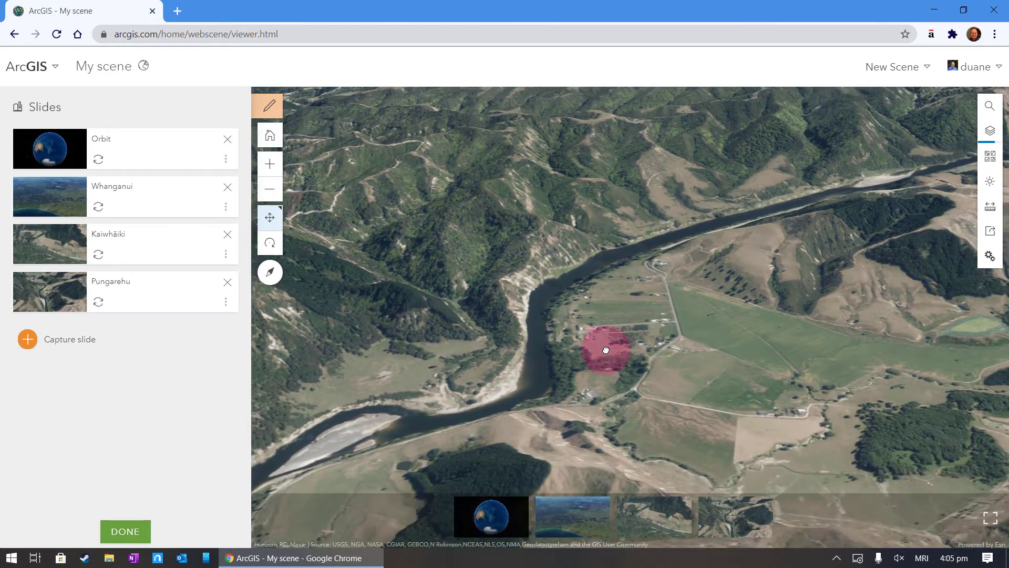
drag(687, 374, 614, 379)
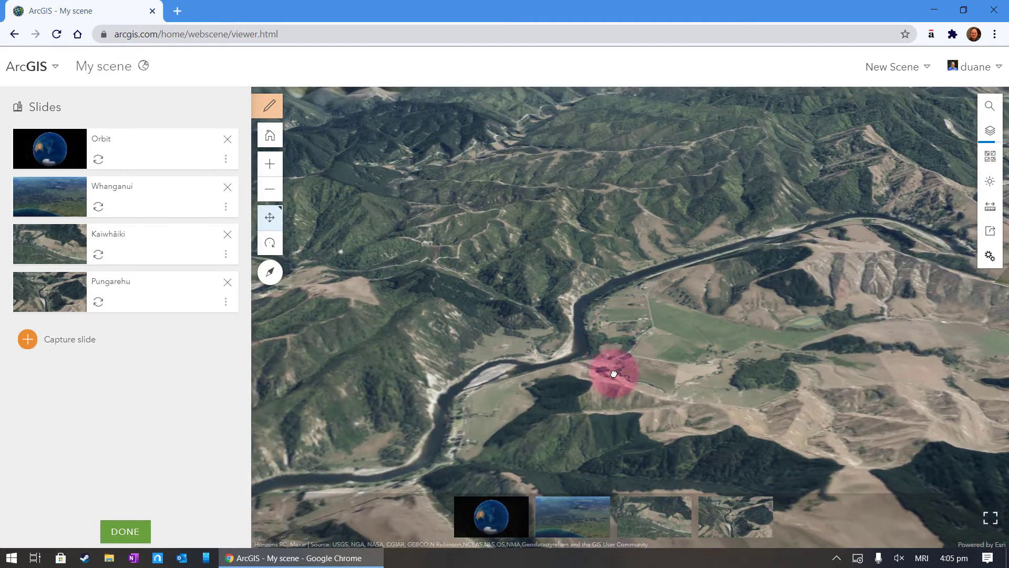
scroll(614, 378, up, 3)
scroll(614, 395, up, 3)
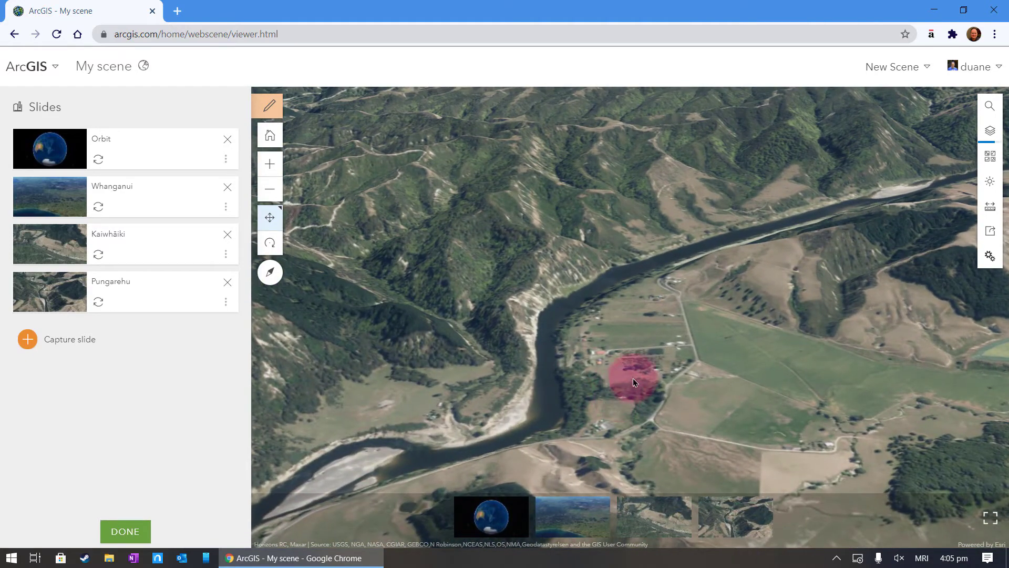
drag(586, 403, 612, 387)
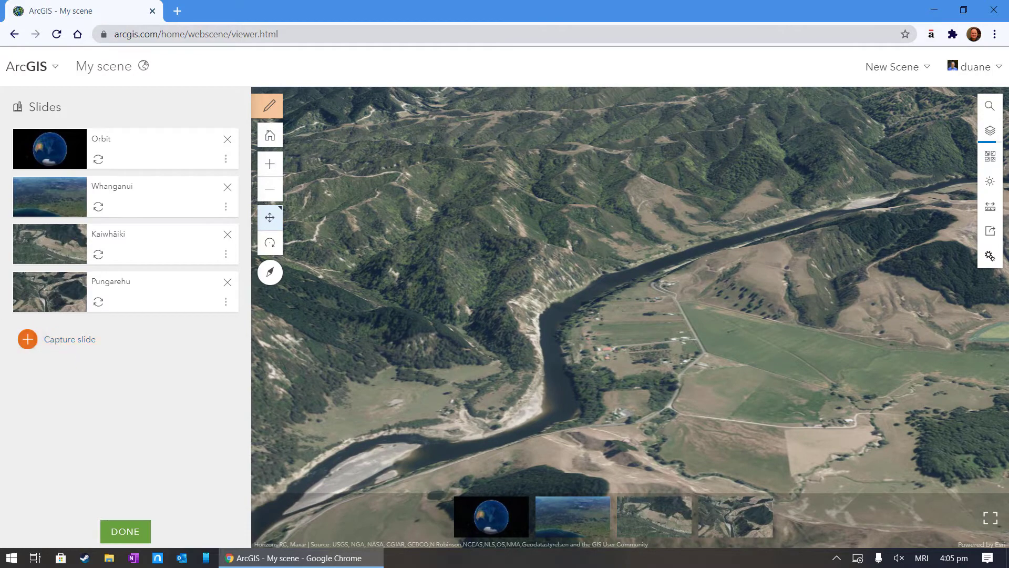
Capture the farmland view as Slide 5 and rename it Parikino.
click(69, 339)
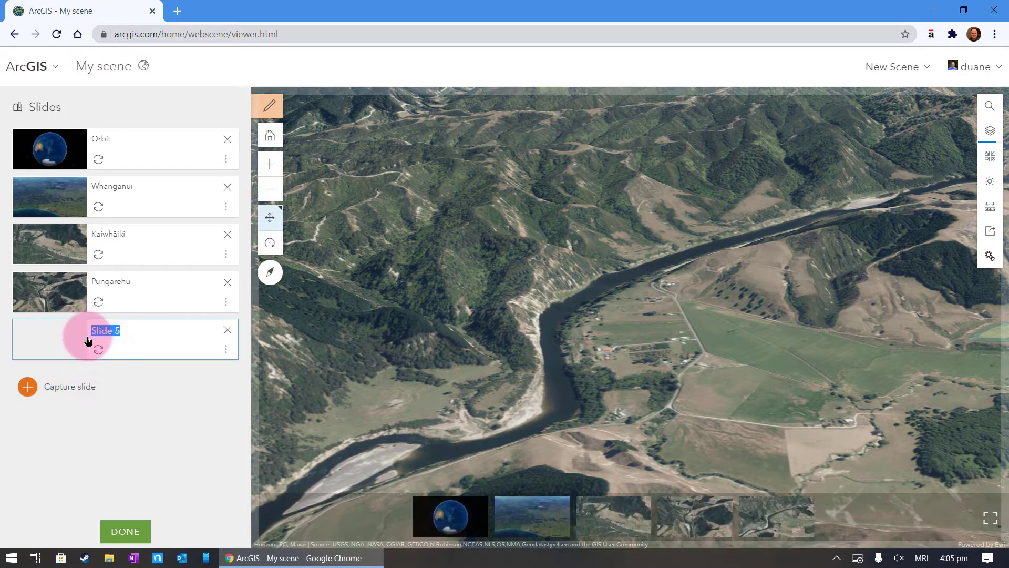
text(Parikino)
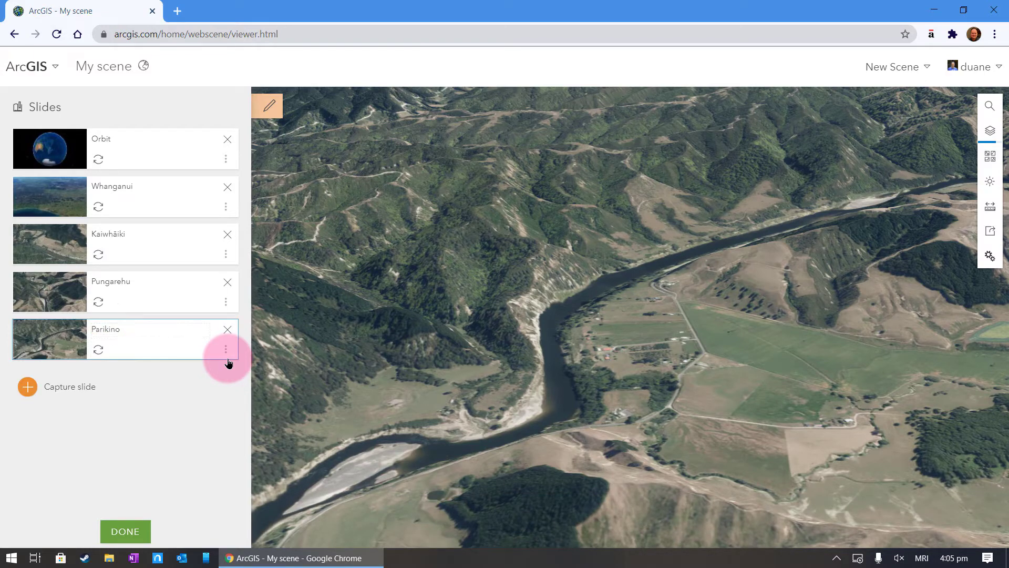
click(229, 363)
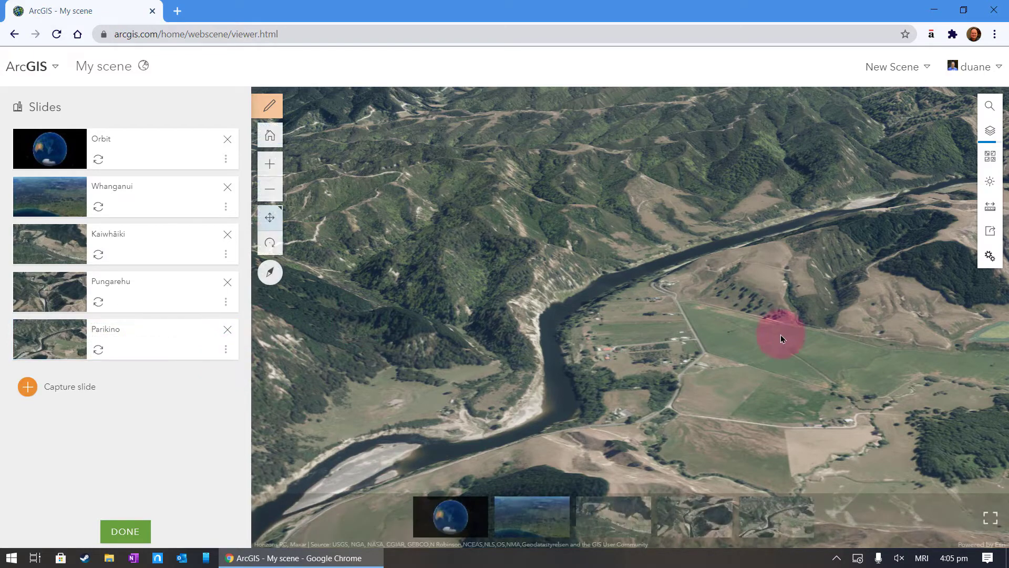
Tilt and pan across the eroded hills until the meander looping the central hill is framed.
right_drag(719, 295, 666, 205)
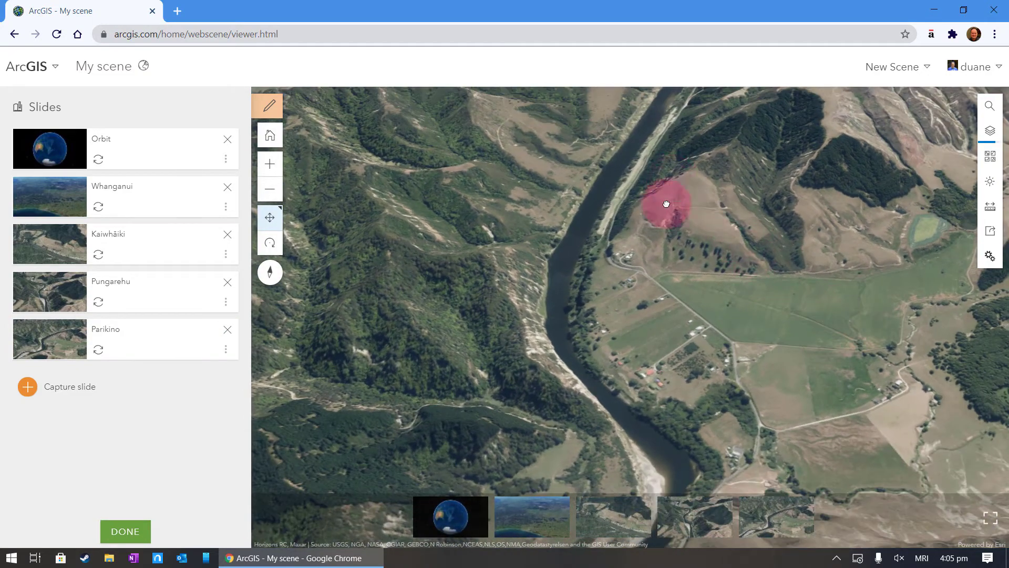
mouse_move(667, 206)
mouse_down()
mouse_move(631, 419)
mouse_move(630, 206)
mouse_move(773, 489)
mouse_move(715, 282)
mouse_move(667, 364)
mouse_up()
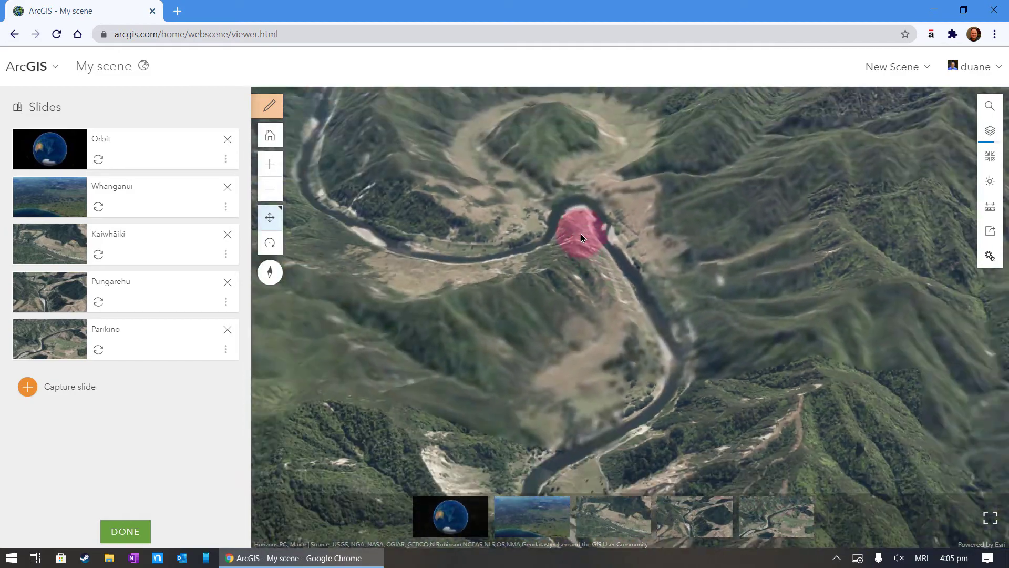
mouse_move(580, 233)
mouse_down()
mouse_move(610, 373)
mouse_move(600, 347)
mouse_move(702, 351)
mouse_move(660, 367)
mouse_move(632, 313)
mouse_move(623, 354)
mouse_move(573, 442)
mouse_up()
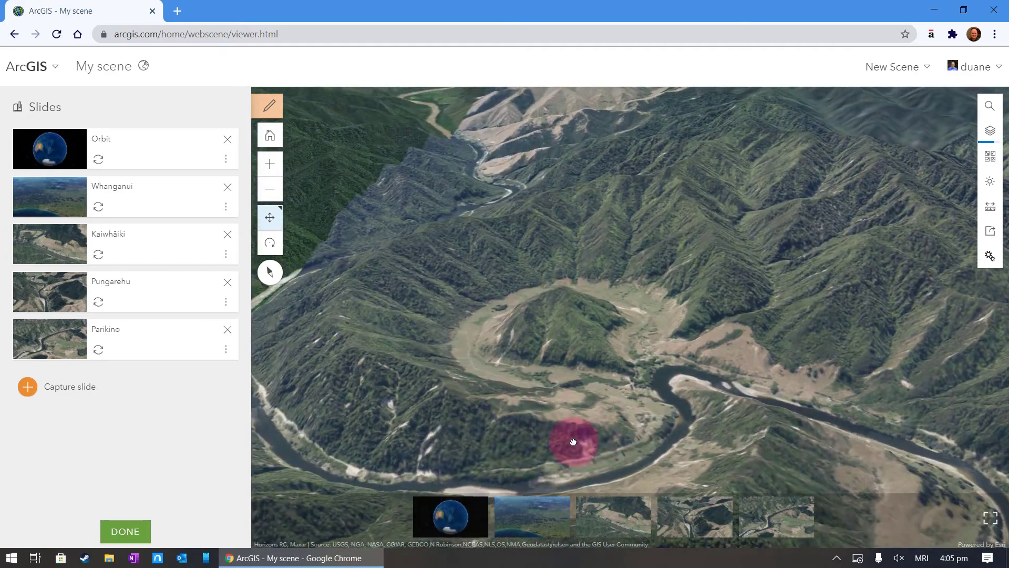
scroll(573, 442, up, 2)
scroll(545, 394, up, 2)
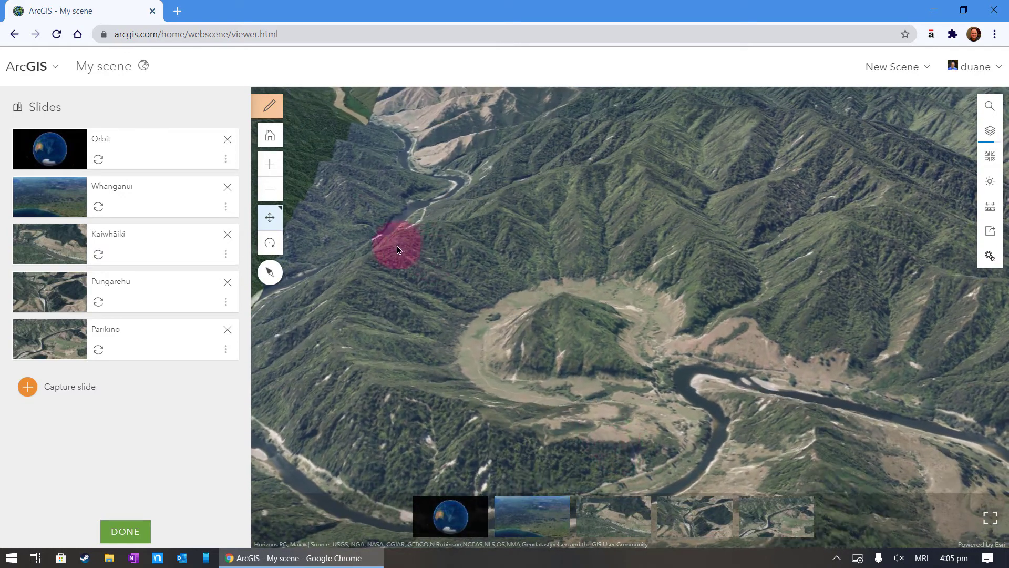
mouse_move(323, 155)
mouse_down()
mouse_move(769, 306)
mouse_move(729, 323)
mouse_up()
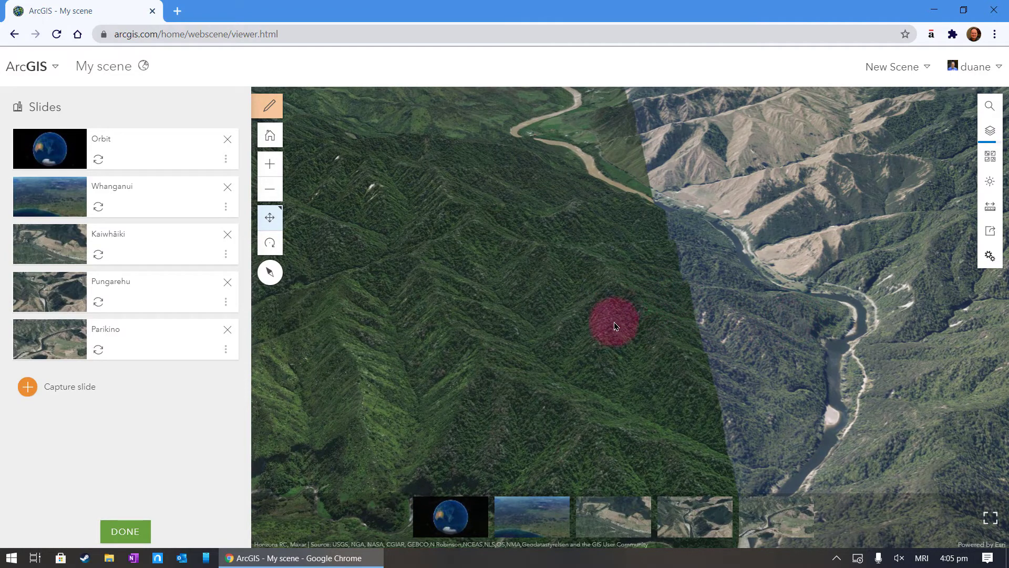
mouse_move(737, 307)
mouse_down()
mouse_move(686, 481)
mouse_move(553, 553)
mouse_up()
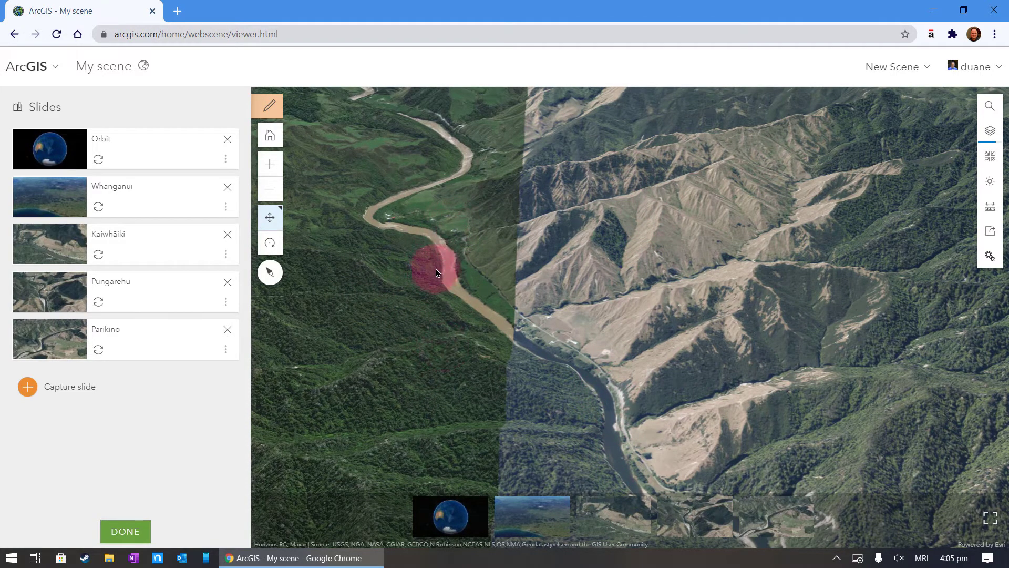
drag(373, 302, 456, 246)
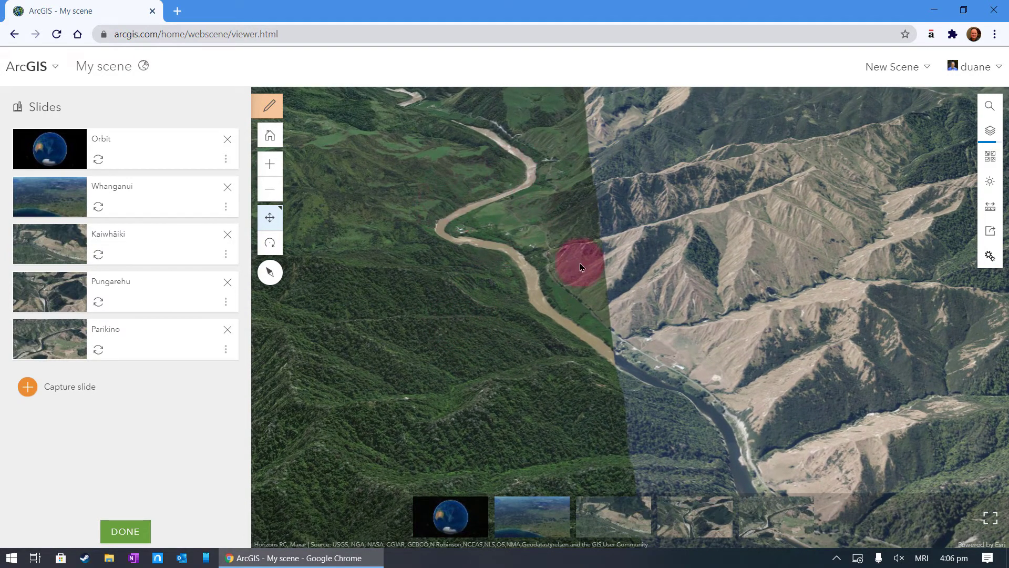
mouse_move(728, 423)
mouse_down()
mouse_move(657, 367)
mouse_move(682, 308)
mouse_move(569, 341)
mouse_move(636, 366)
mouse_move(680, 431)
mouse_move(752, 445)
mouse_up()
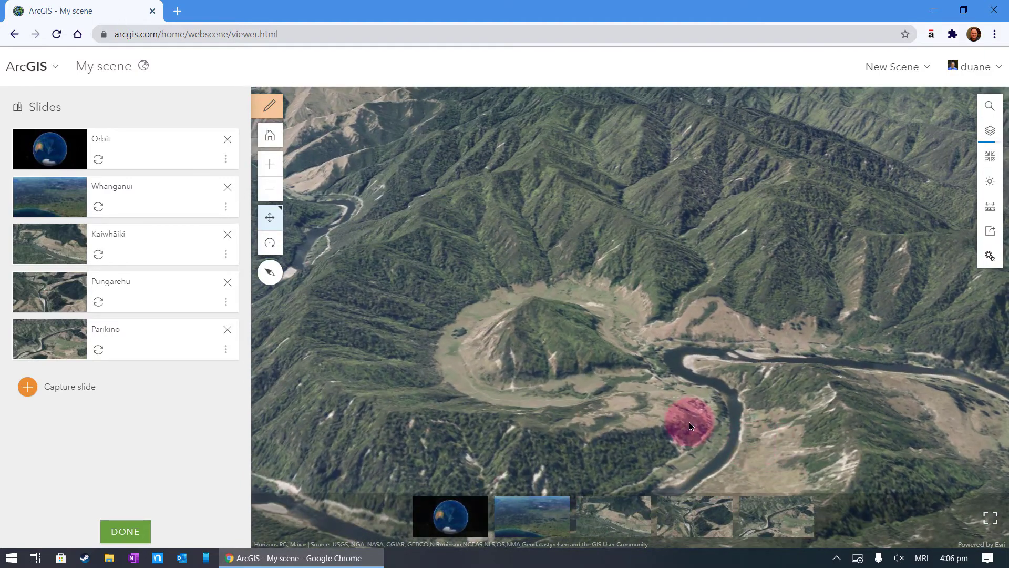
mouse_move(689, 425)
mouse_down()
mouse_move(604, 412)
mouse_move(595, 387)
mouse_move(607, 457)
mouse_move(619, 453)
mouse_move(589, 443)
mouse_up()
Capture the meander view as Slide 6 and rename it Ātene.
click(28, 386)
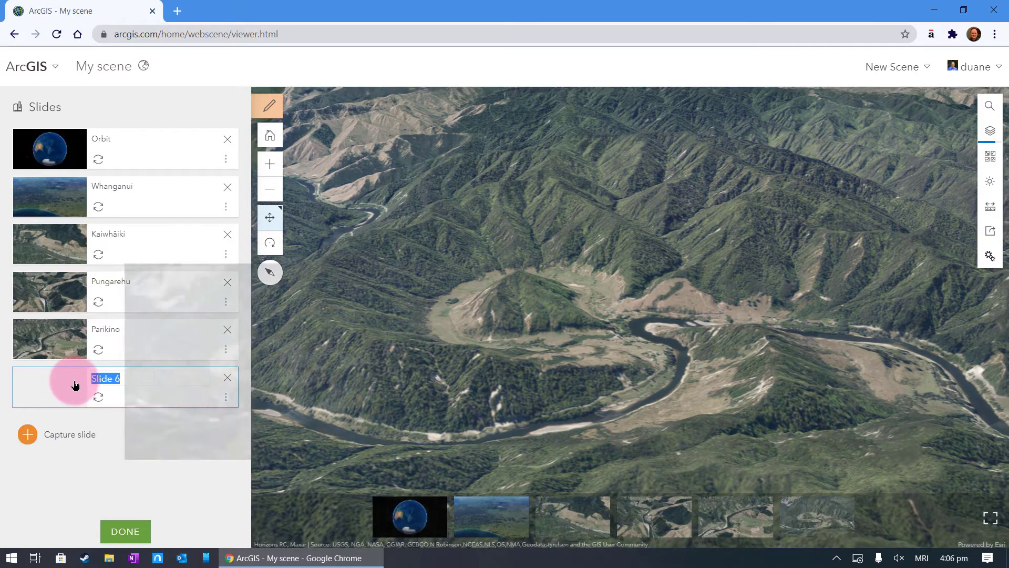
text(Āt)
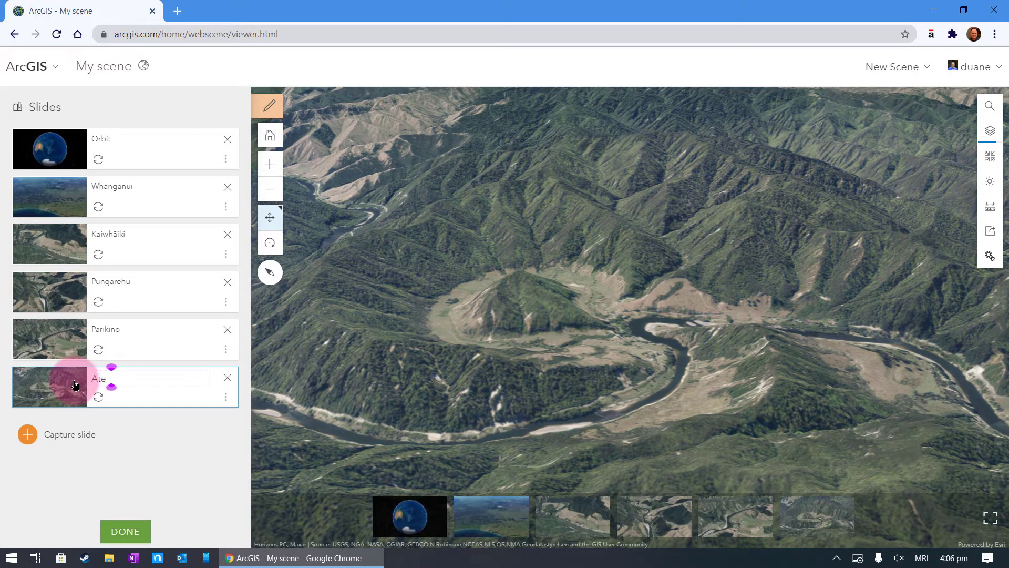
text(e)
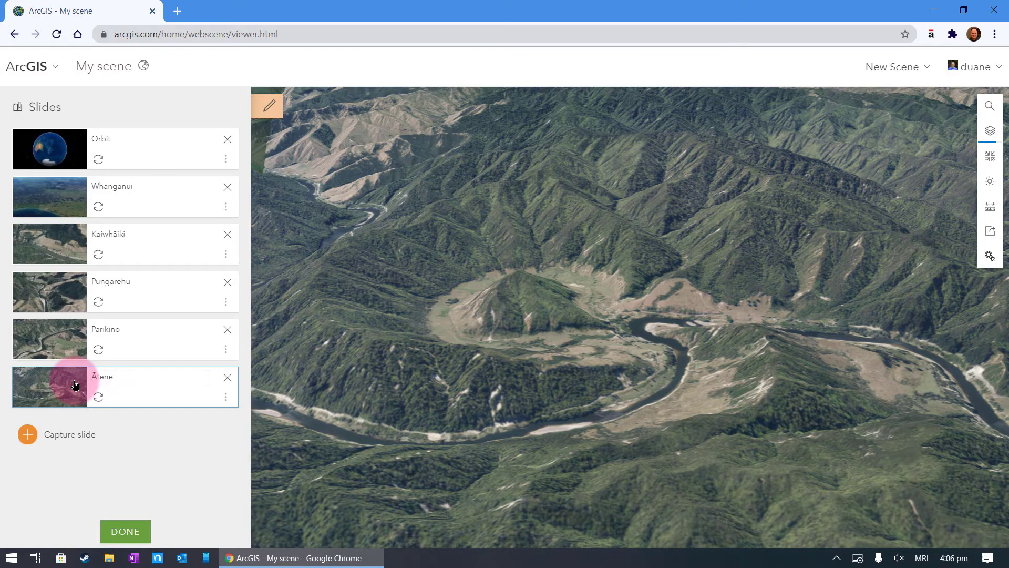
click(75, 385)
mouse_move(631, 316)
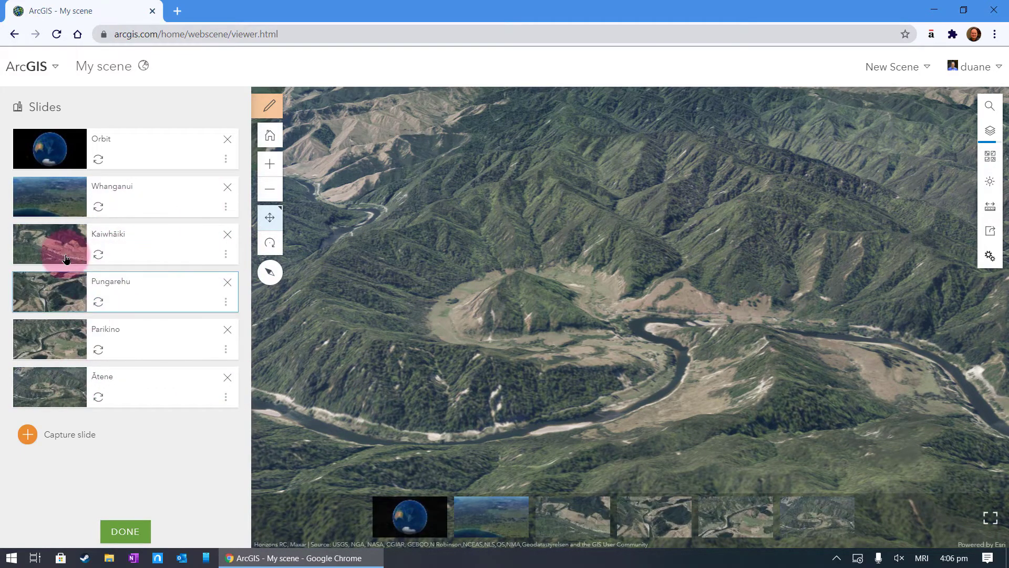
Play Orbit, Whanganui, Kaiwhāiki, Pungarehu, Parikino and Ātene, then return to Whanganui.
click(55, 158)
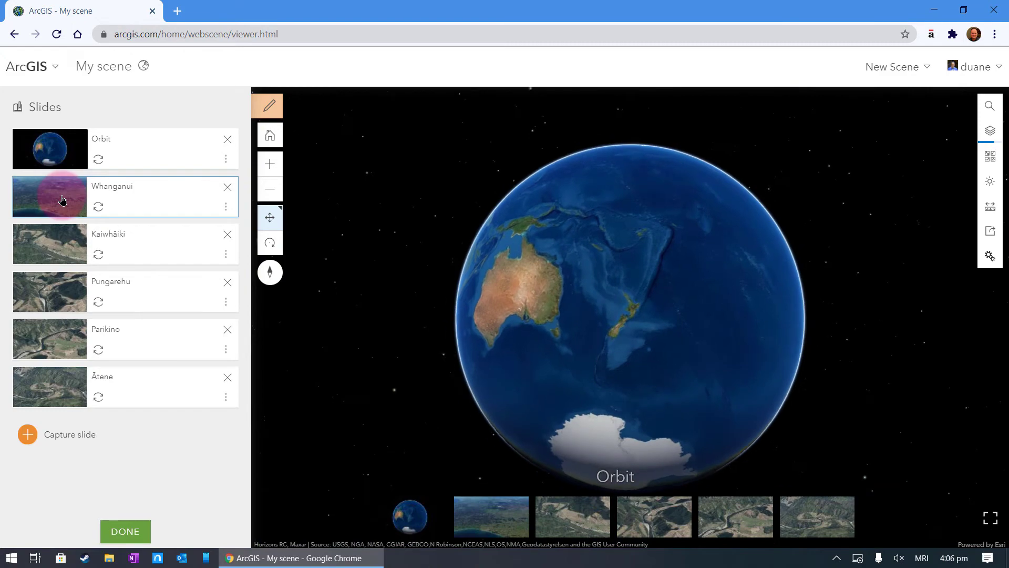
click(62, 201)
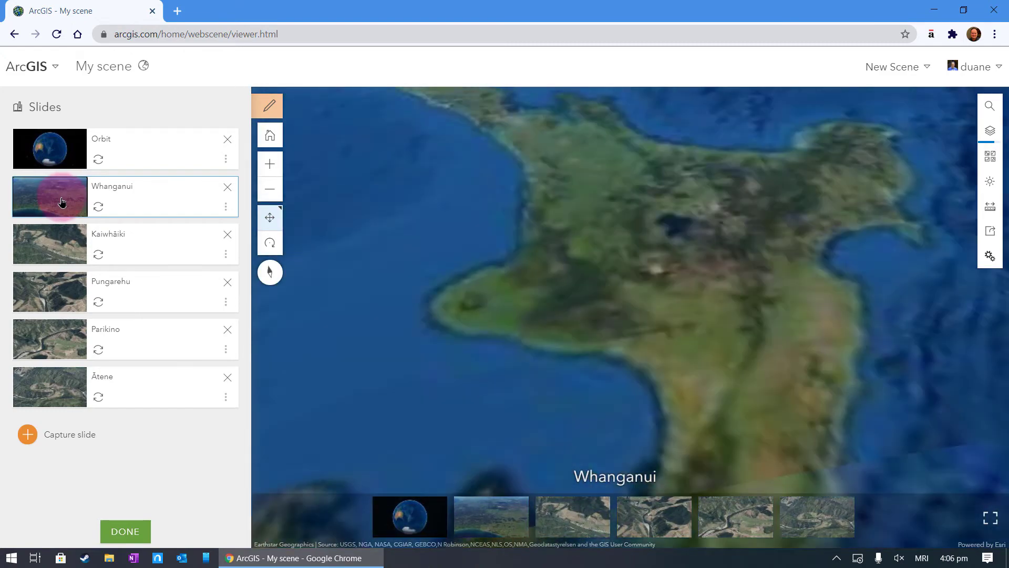
click(55, 245)
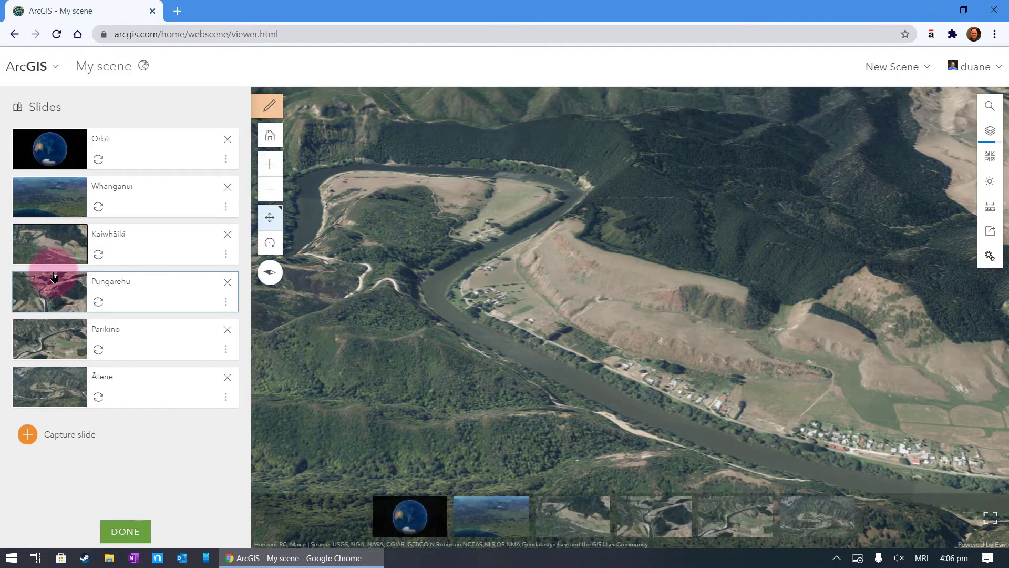
click(54, 286)
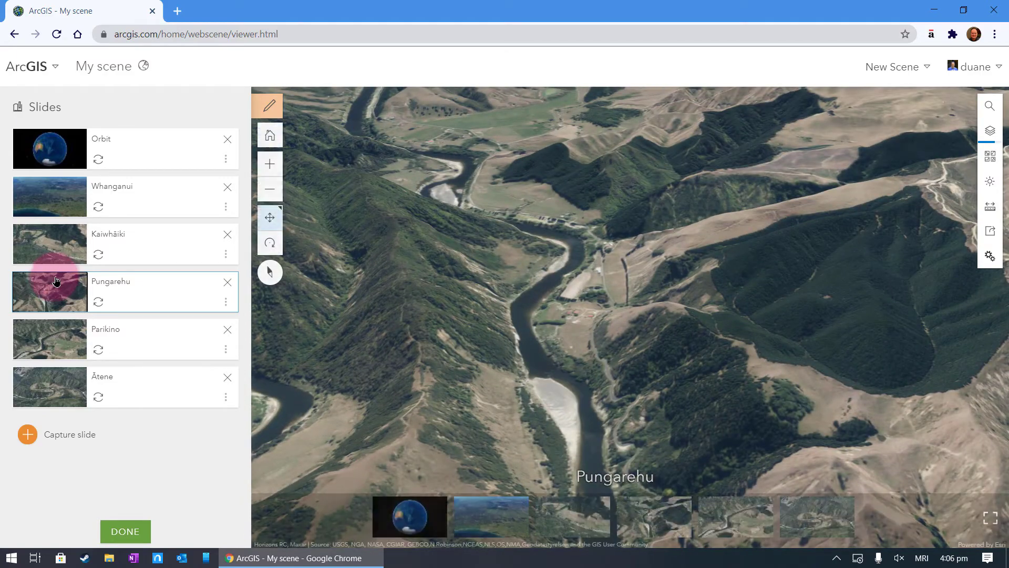
click(45, 332)
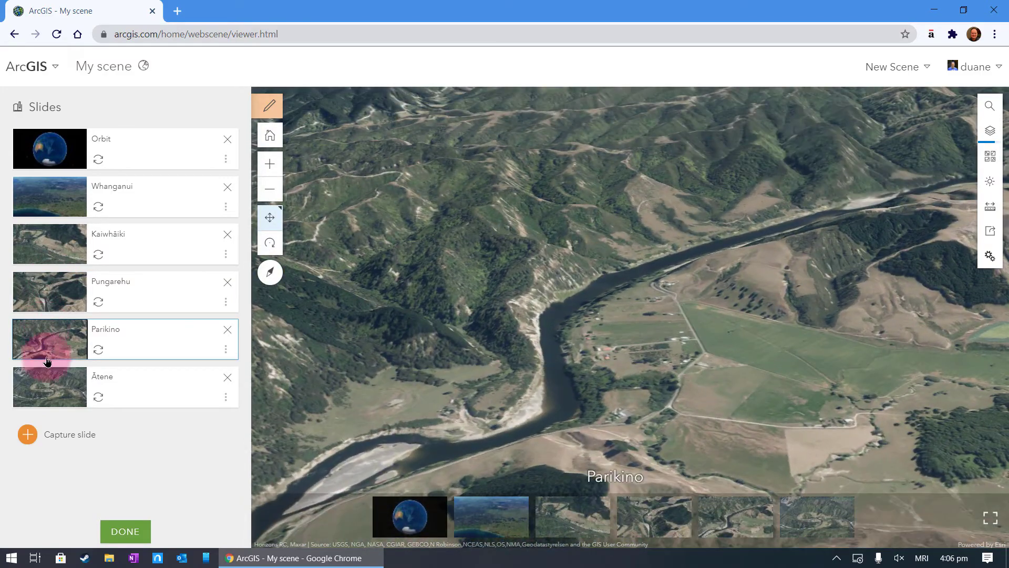
click(47, 380)
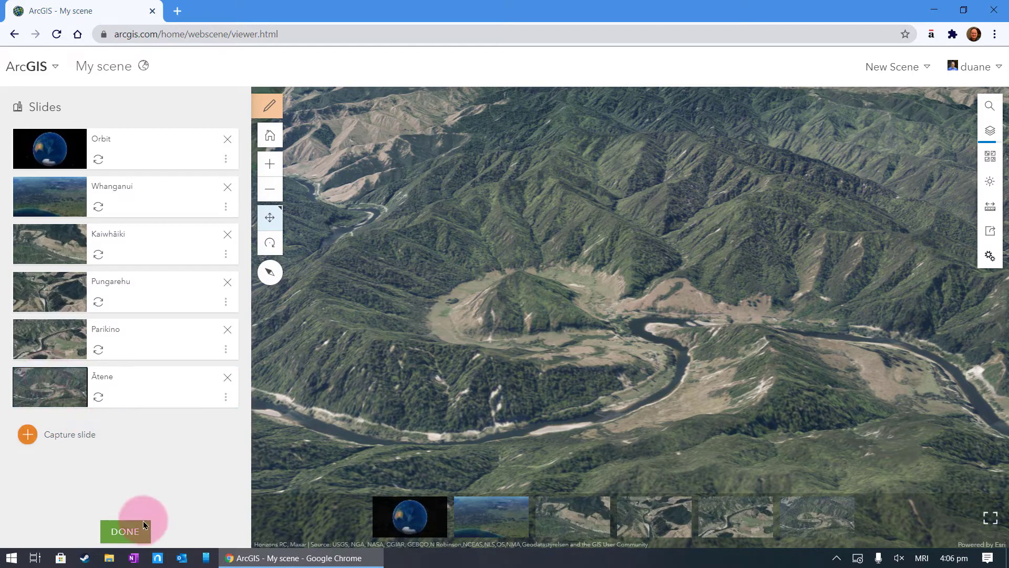
click(61, 200)
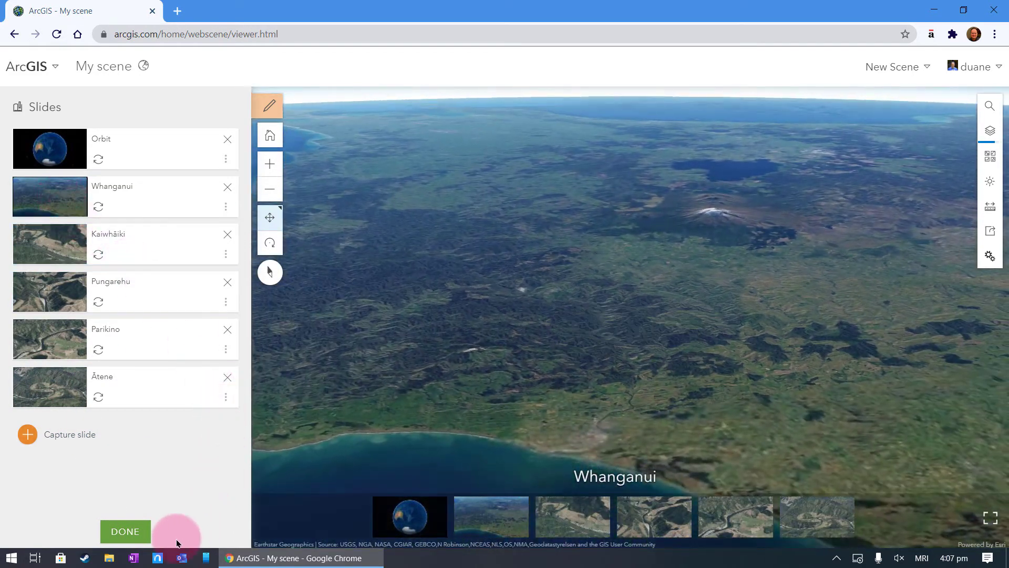
click(125, 530)
Finish slide editing and bring up the Save scene dialog.
click(130, 535)
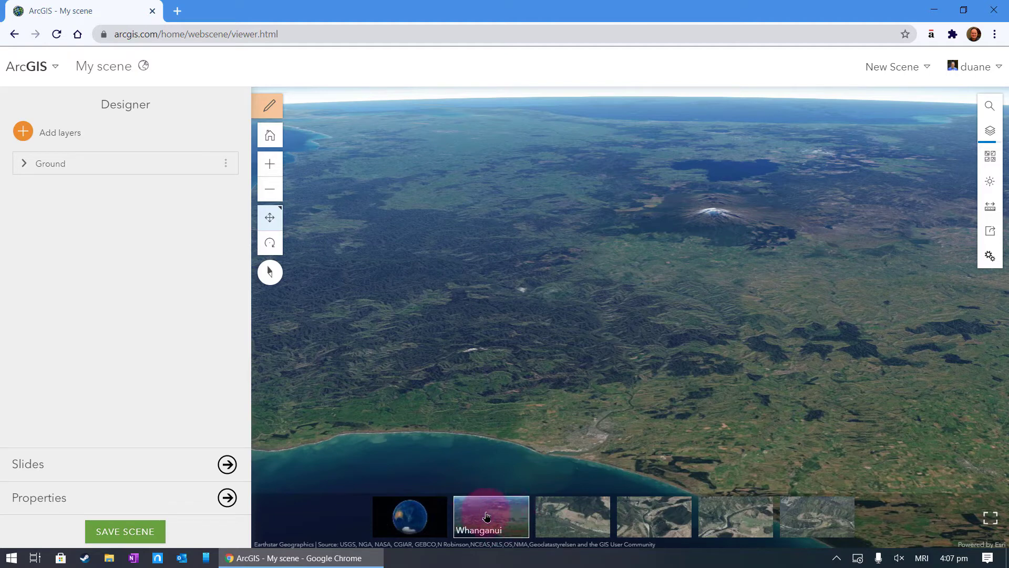
click(148, 531)
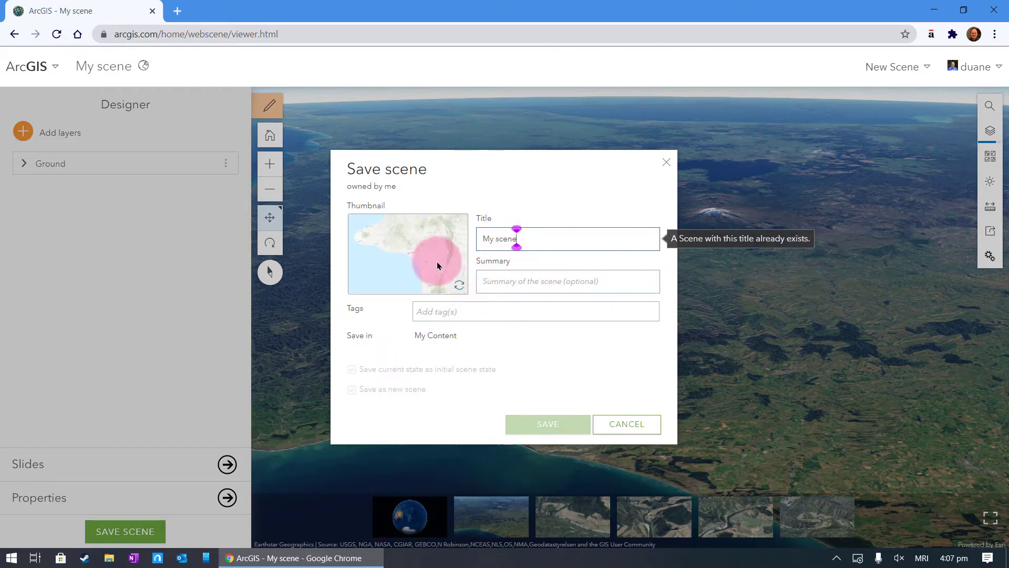
Refresh the thumbnail, retitle the scene 'Whanganui 3D Tour' and add a 3D-flythrough summary.
click(458, 287)
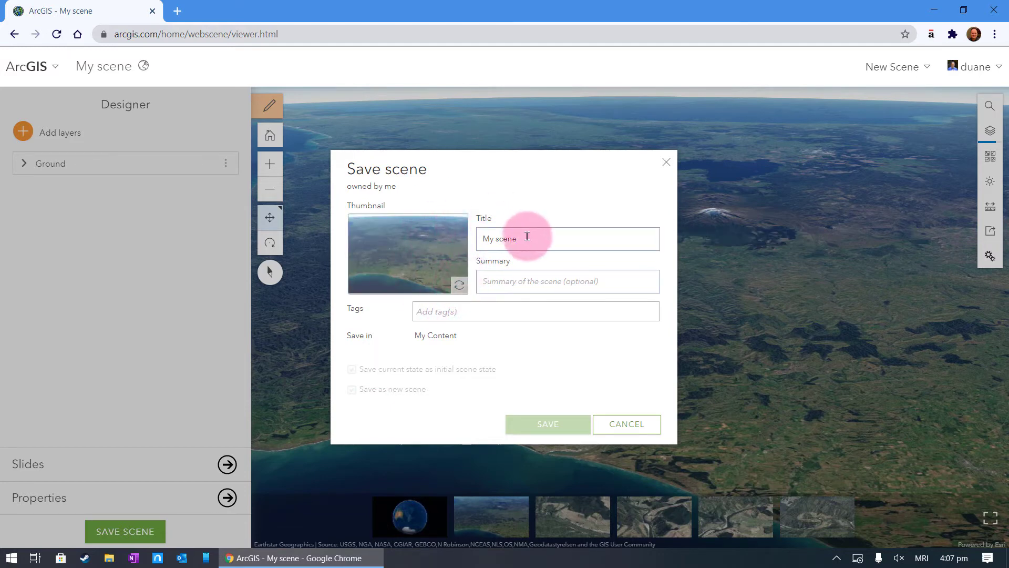
drag(521, 239, 477, 238)
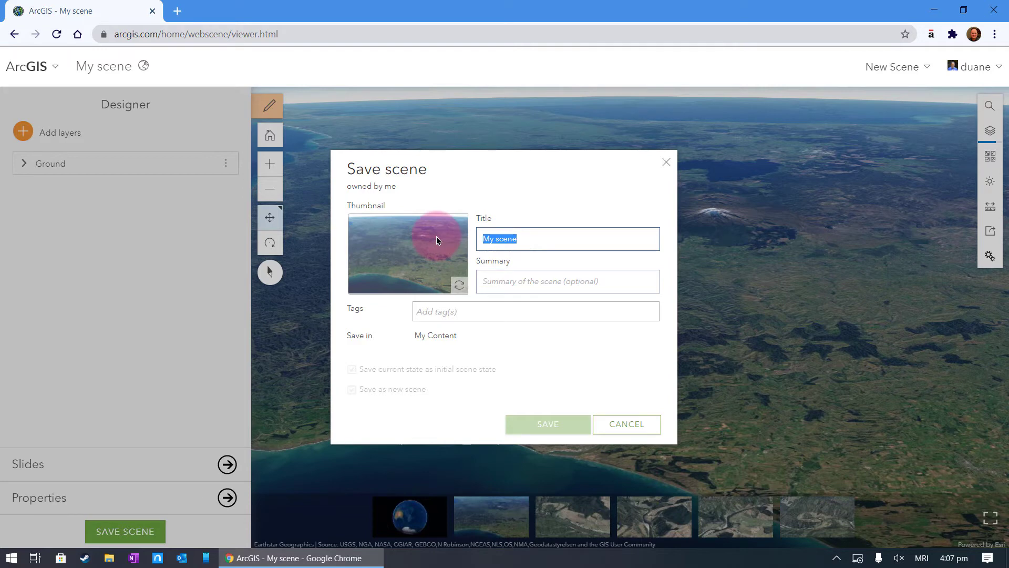
text(Whanganui 3D Tour)
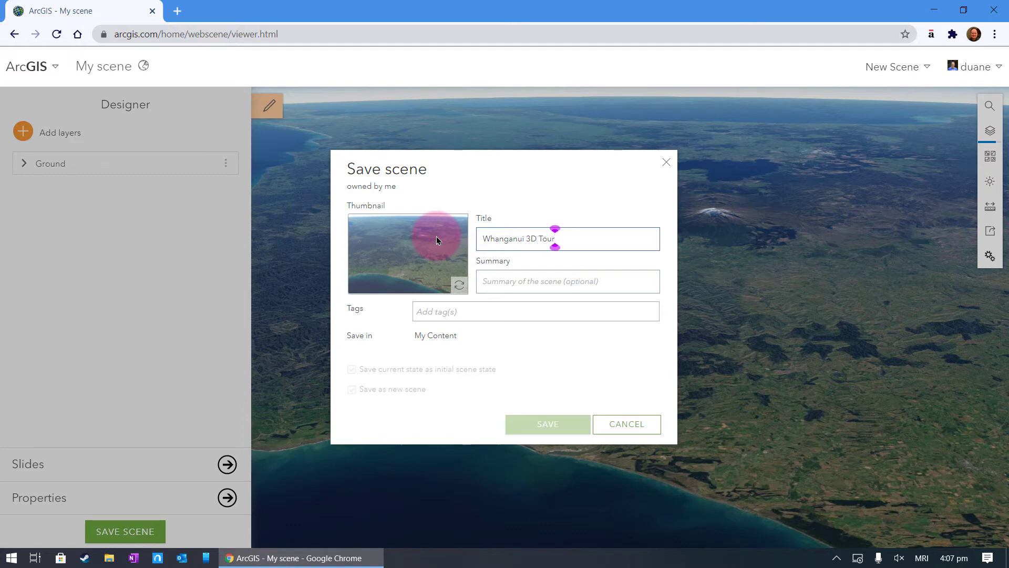
click(551, 277)
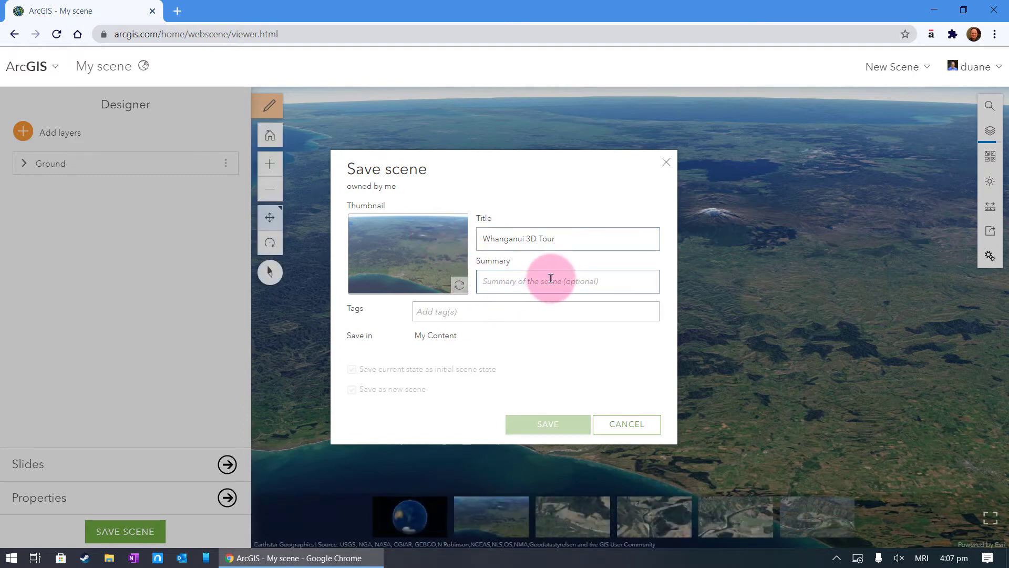
text(An exam)
text(ple of creating a 3D flythro)
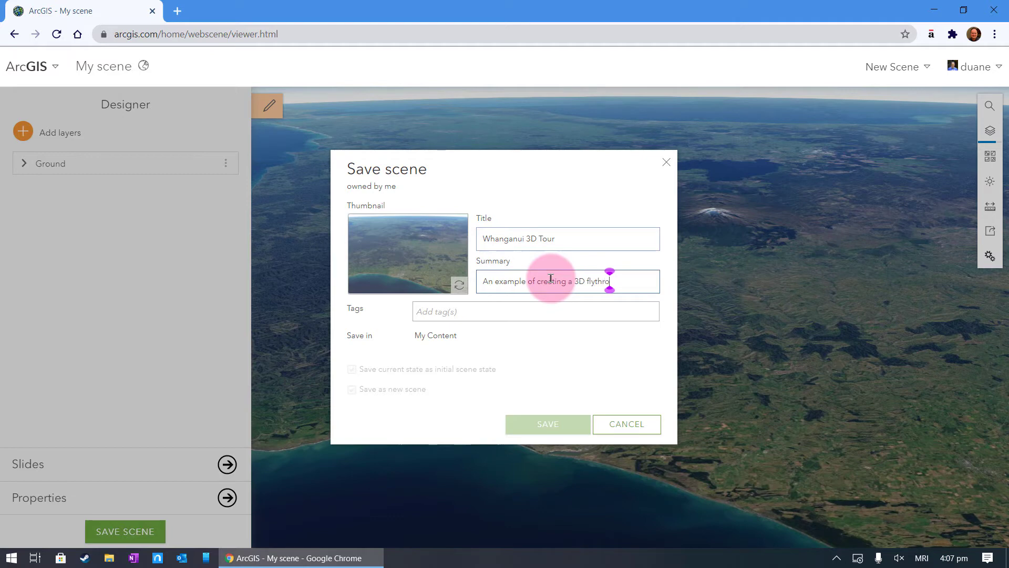
text(ugh with ArcGIS Online for free.)
Add the tags Whanganui, Parikino, Atene and Pungarehu to the scene.
click(585, 315)
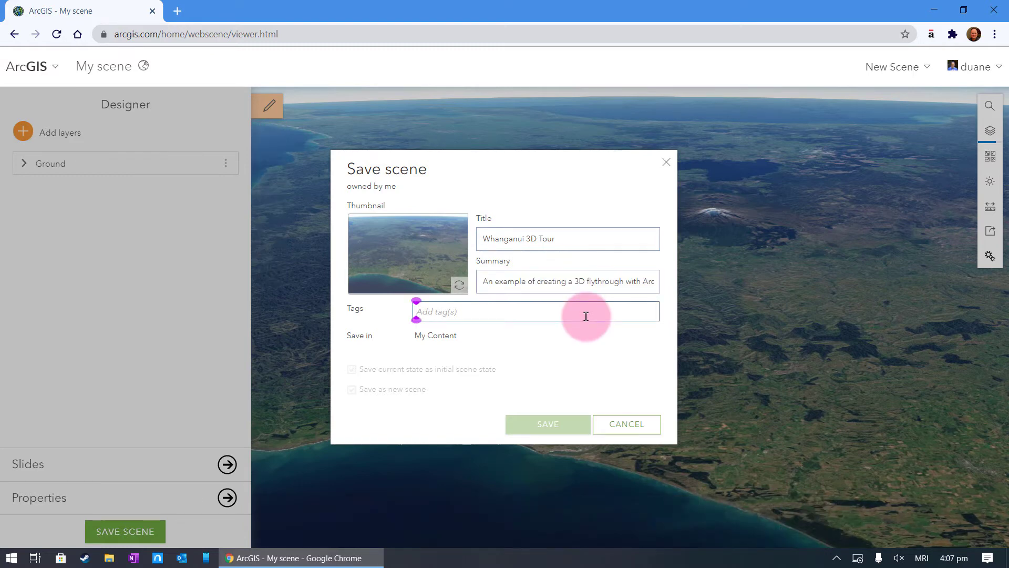
text(Whanganui)
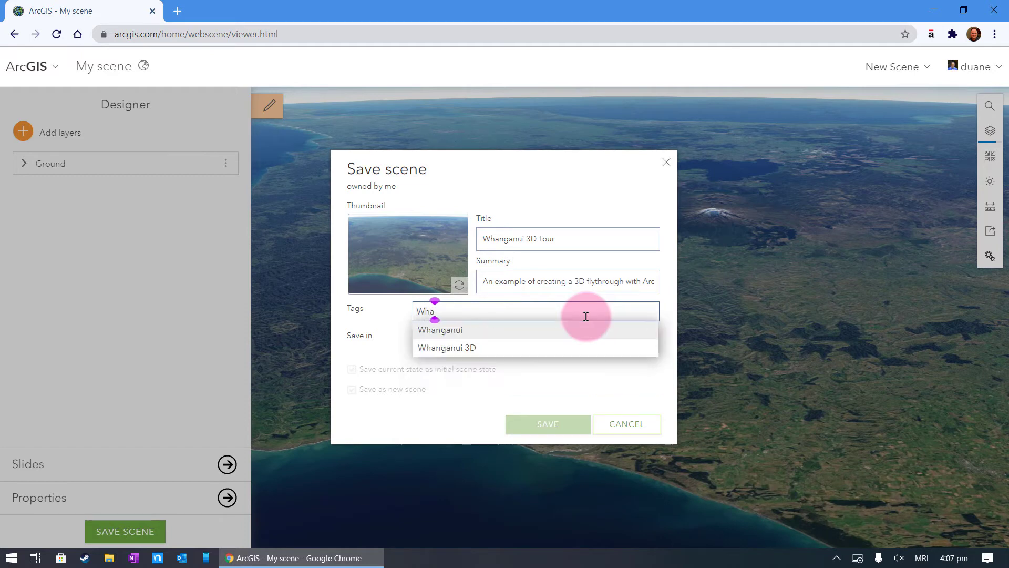
key(Return)
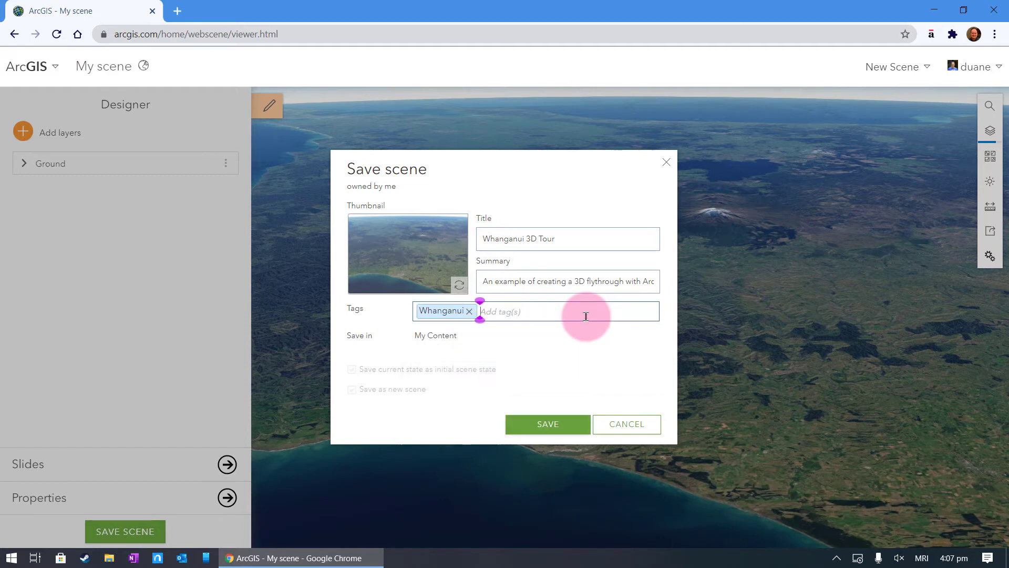
text(Par)
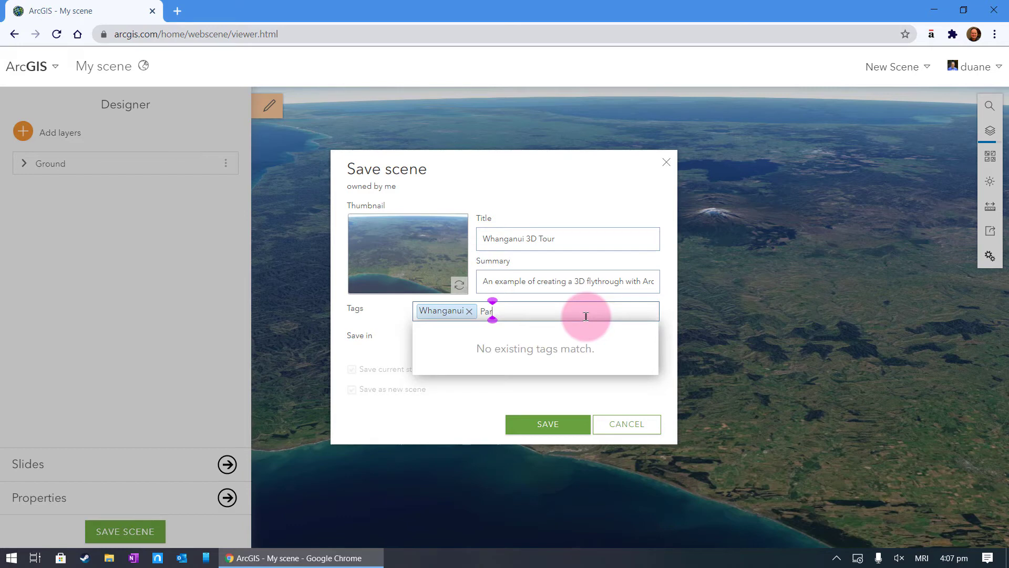
text(ikino)
key(Return)
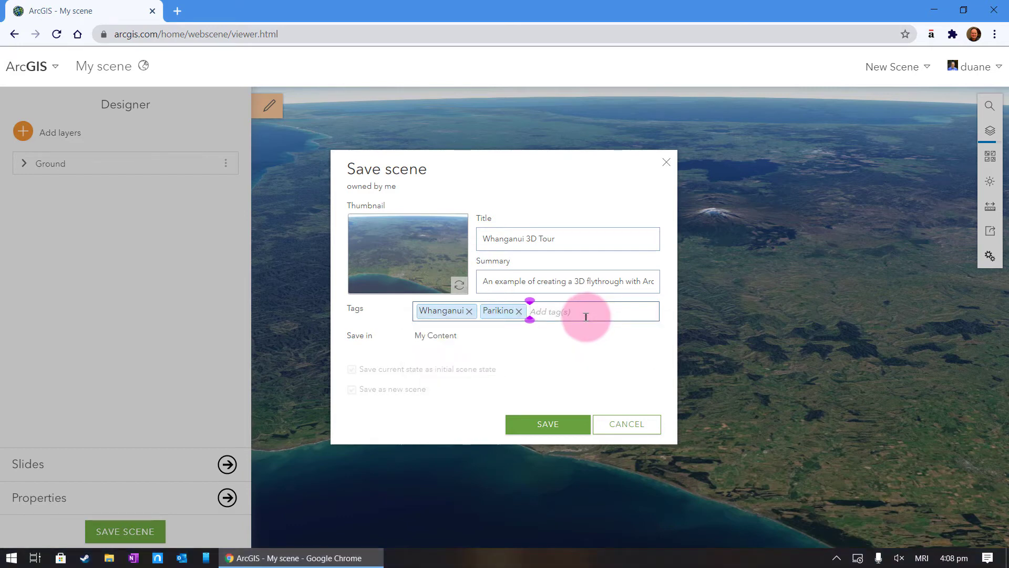
text(At)
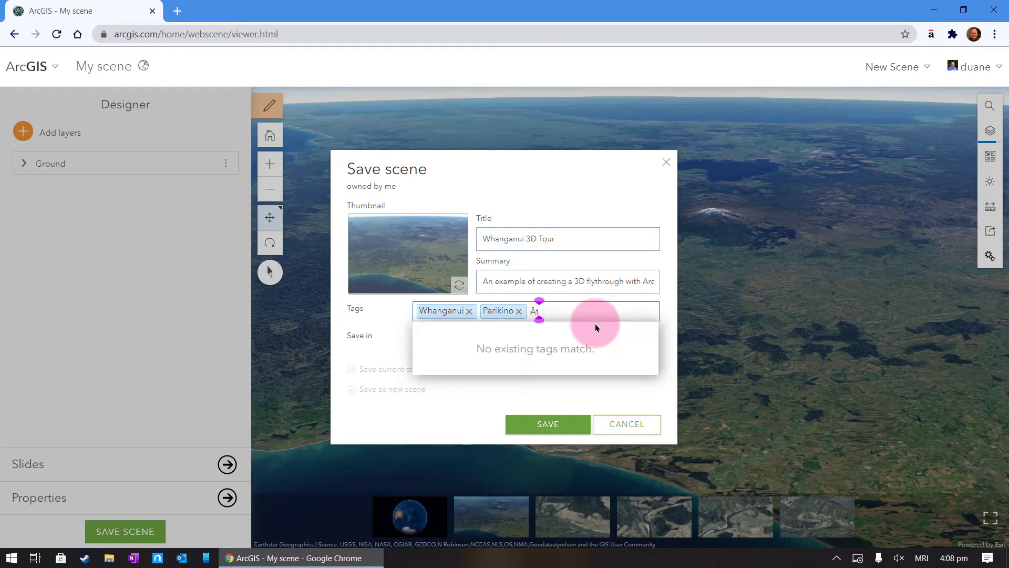
text(ene)
key(Return)
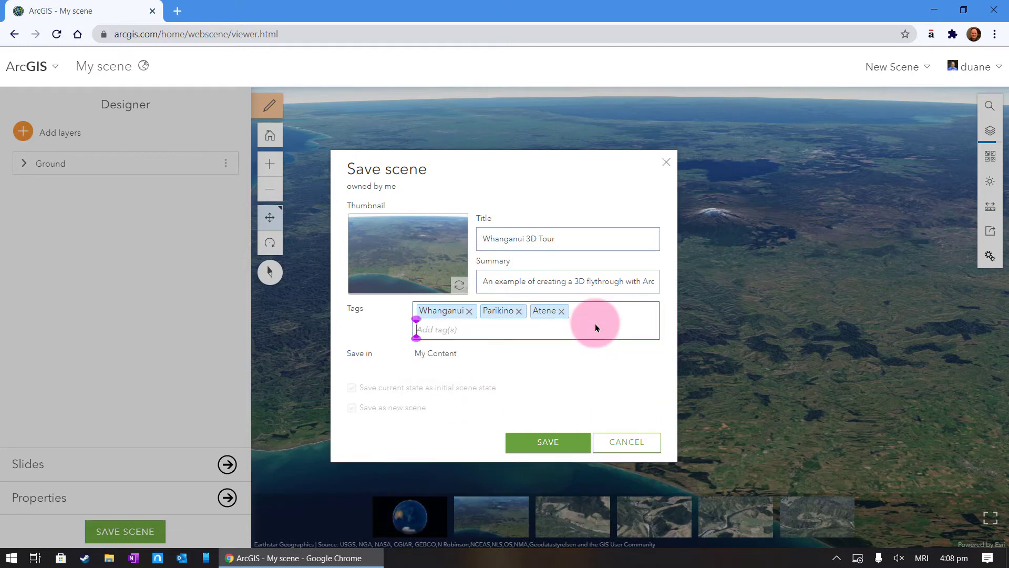
text(Pungare)
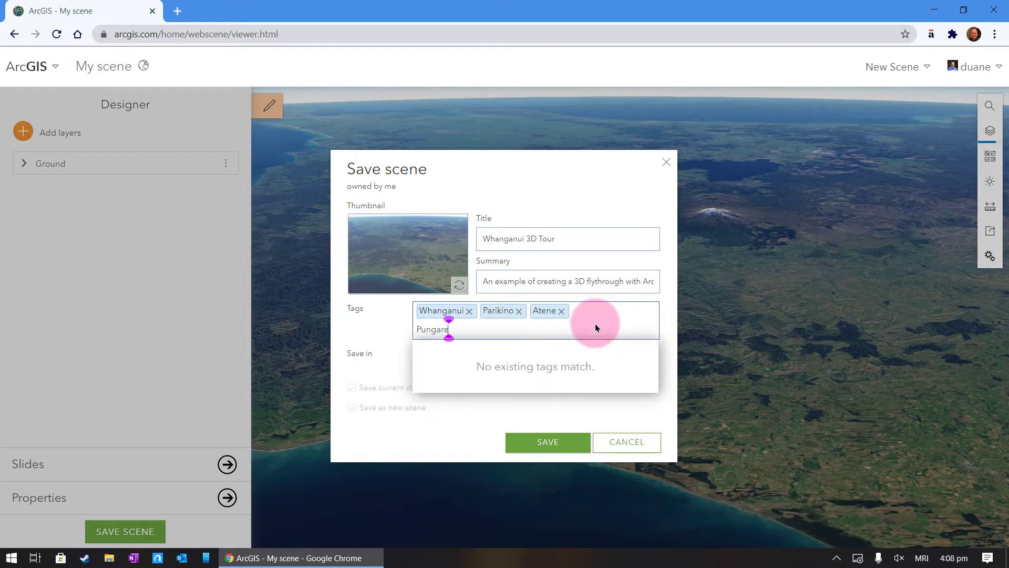
text(hu)
key(Return)
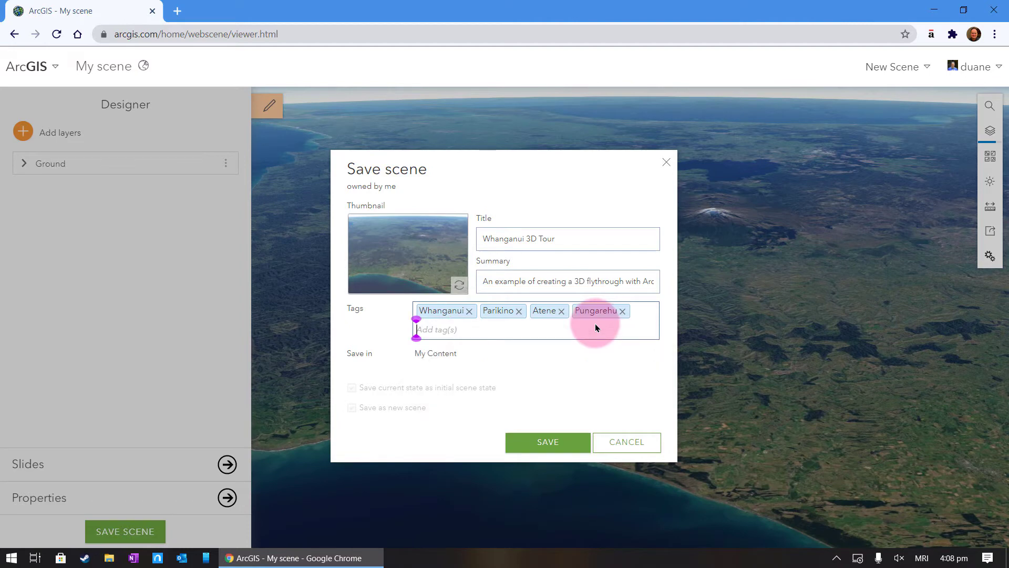
text(K)
text(wai)
Add a corrected Kaiwhāiki tag and save the scene.
key(BackSpace)
key(BackSpace)
key(BackSpace)
text(a)
text(a)
key(BackSpace)
text(w)
text(a)
key(BackSpace)
text(ha)
text(iki)
key(Return)
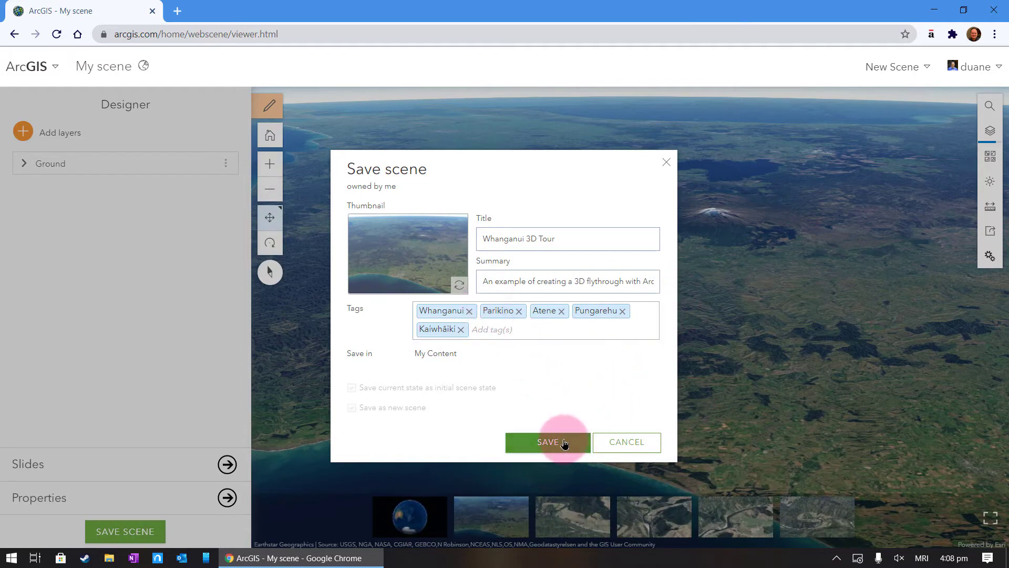
click(547, 441)
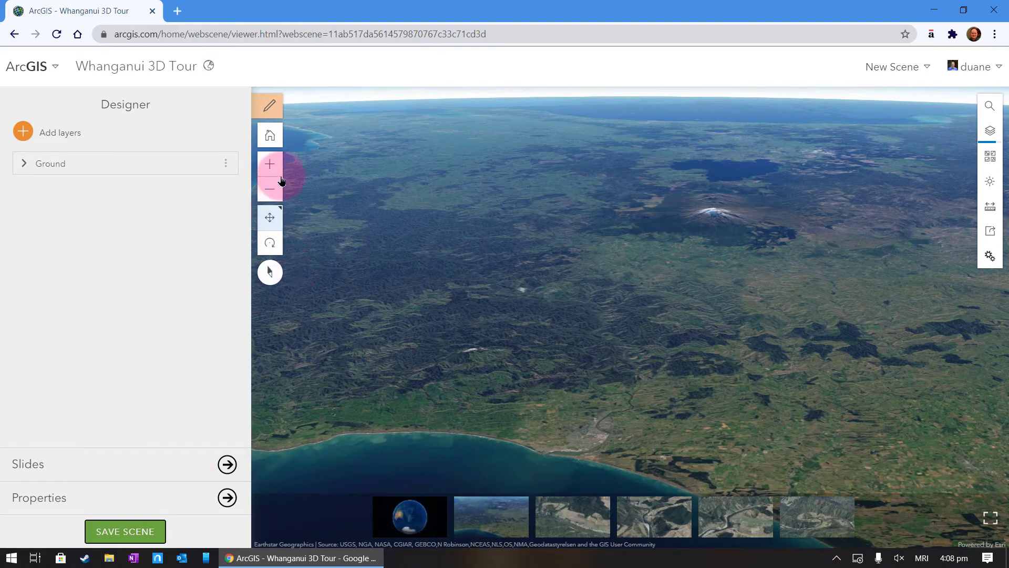
Hide the designer panel and play each slide from Orbit to Atene, then Orbit again.
click(271, 107)
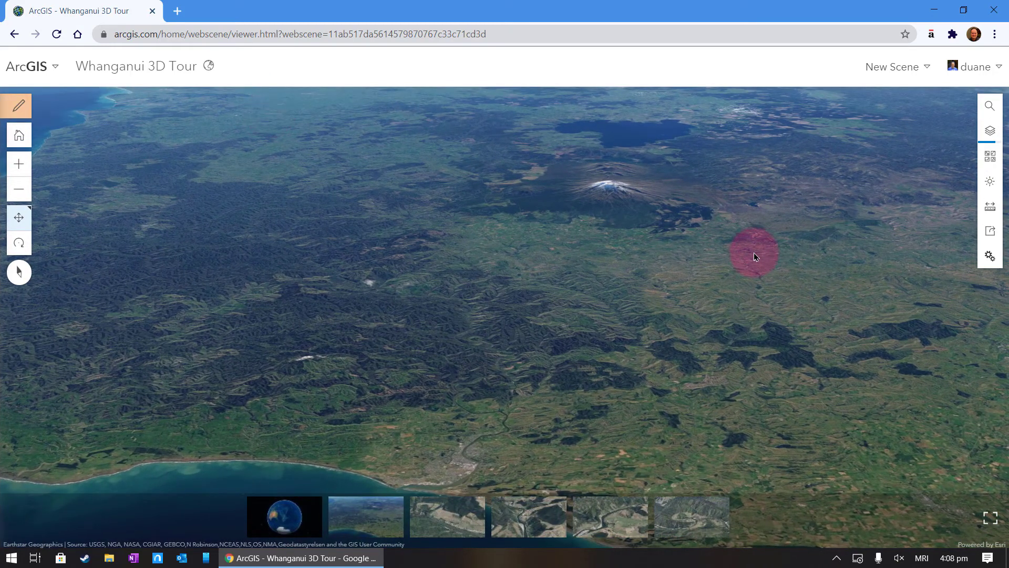
click(310, 519)
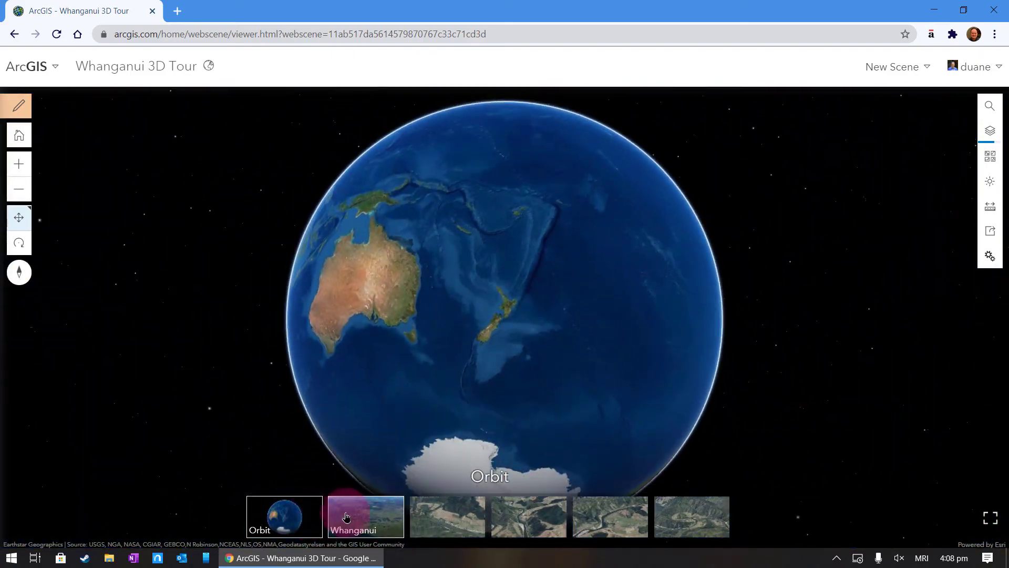
click(349, 518)
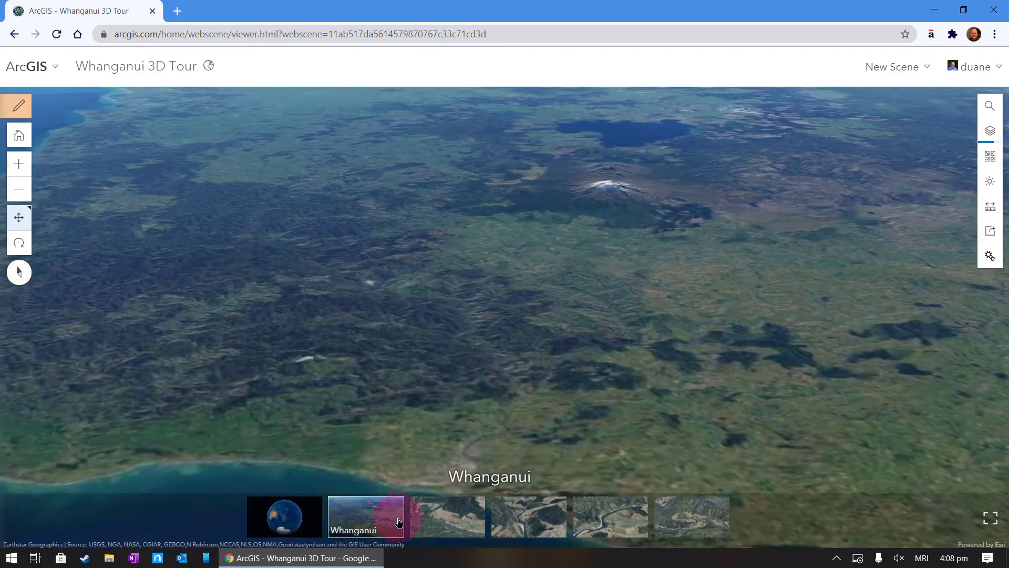
click(426, 521)
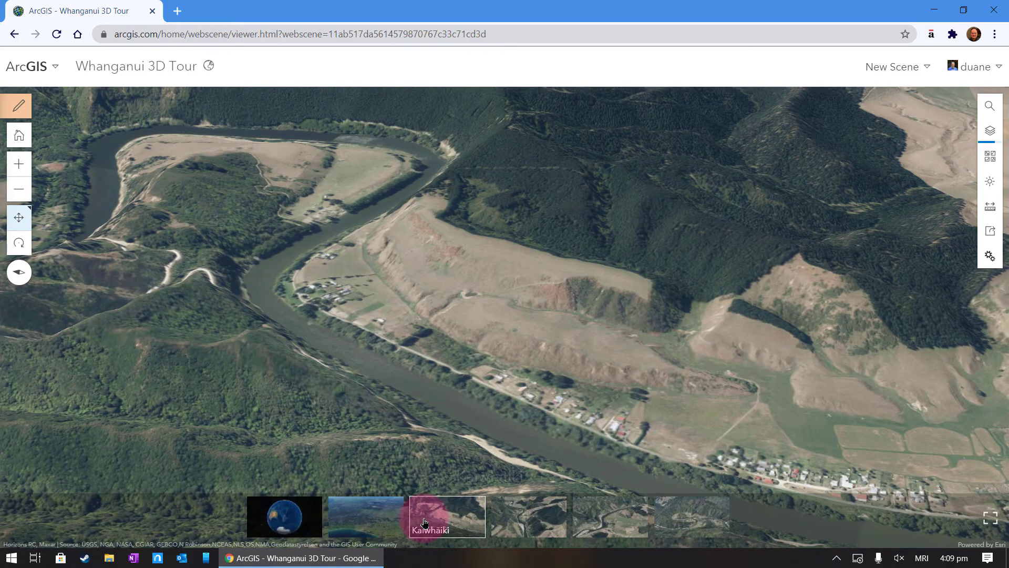
click(530, 517)
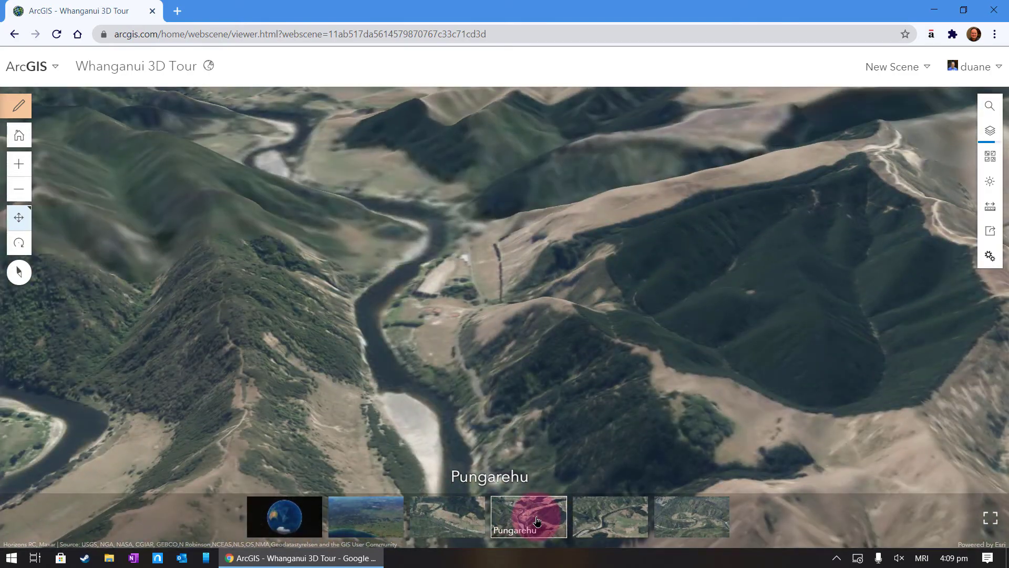
click(612, 516)
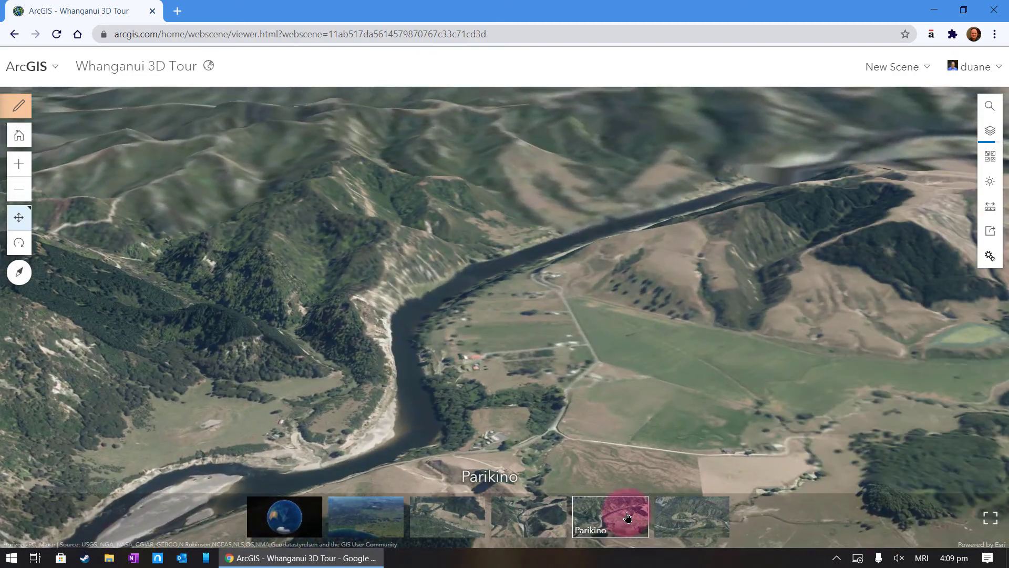
click(693, 517)
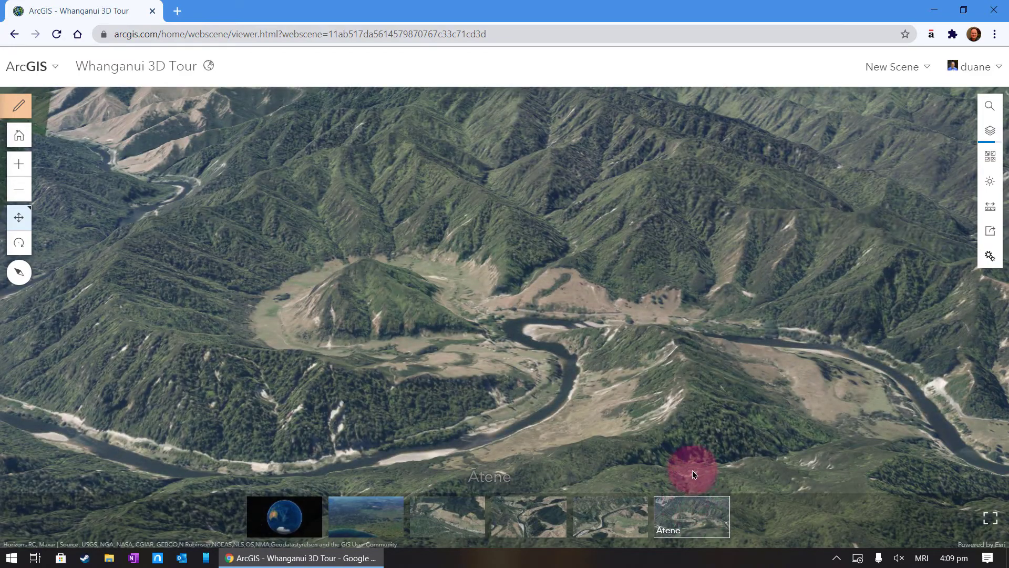
click(312, 516)
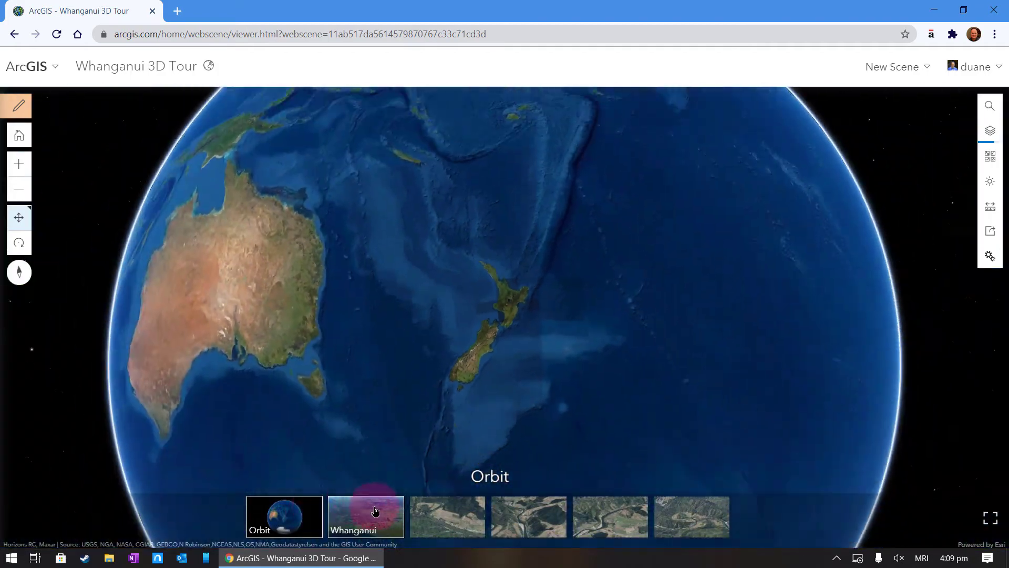
From the Whanganui slide, open the scene's Change Share Settings item page.
click(375, 513)
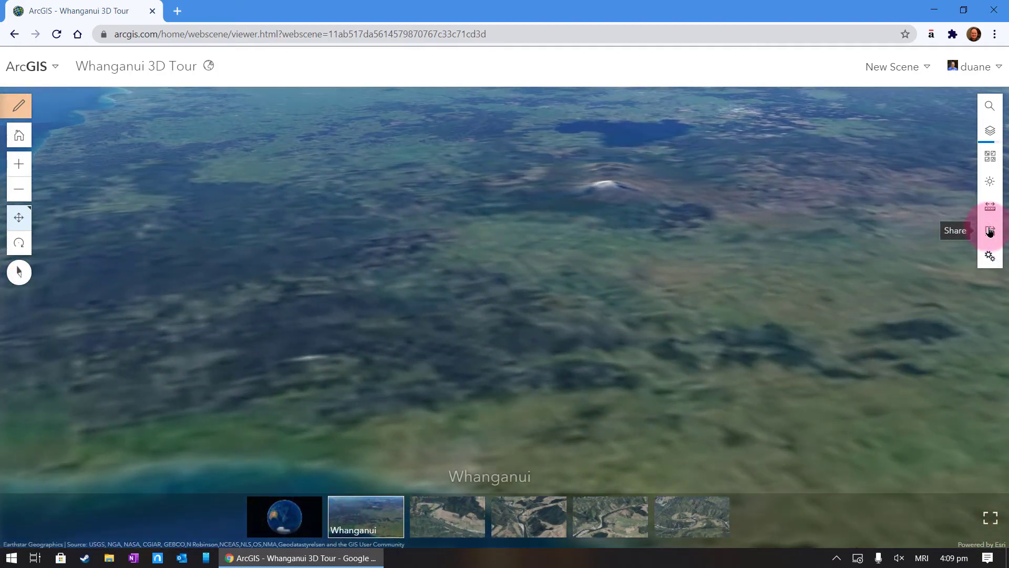
click(991, 231)
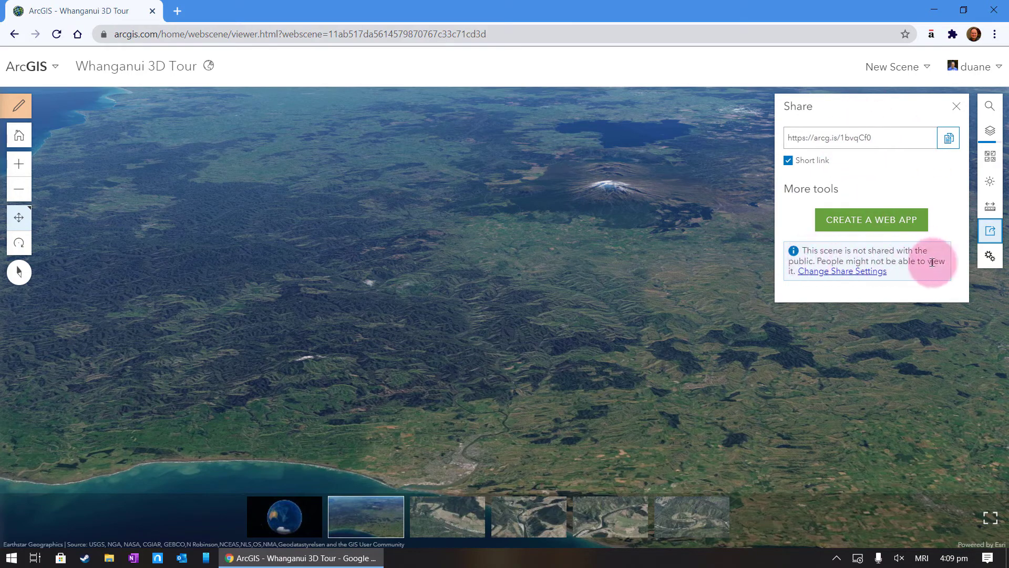
click(843, 272)
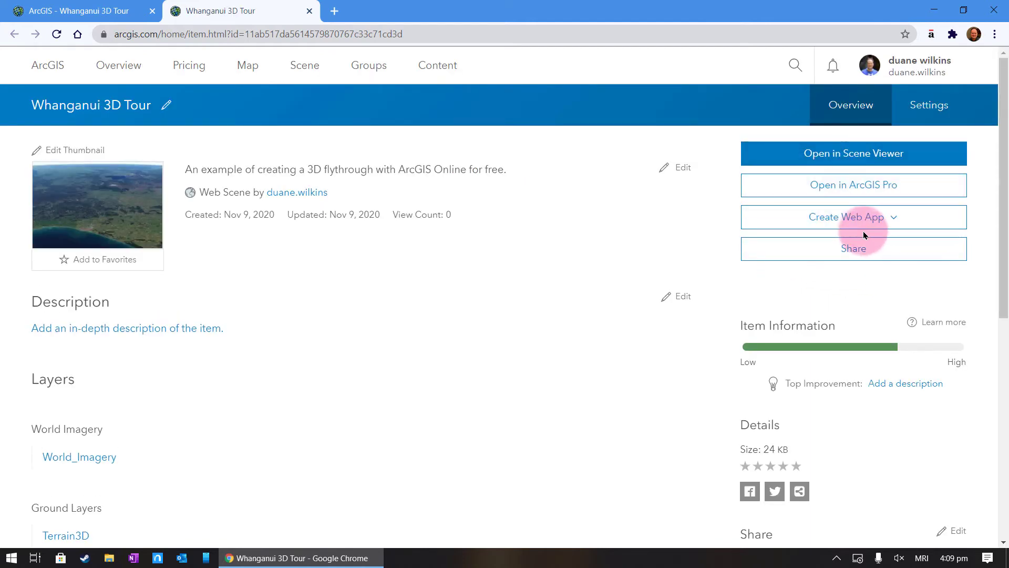
Change the Whanganui 3D Tour sharing level to Everyone (public) and save it.
click(861, 249)
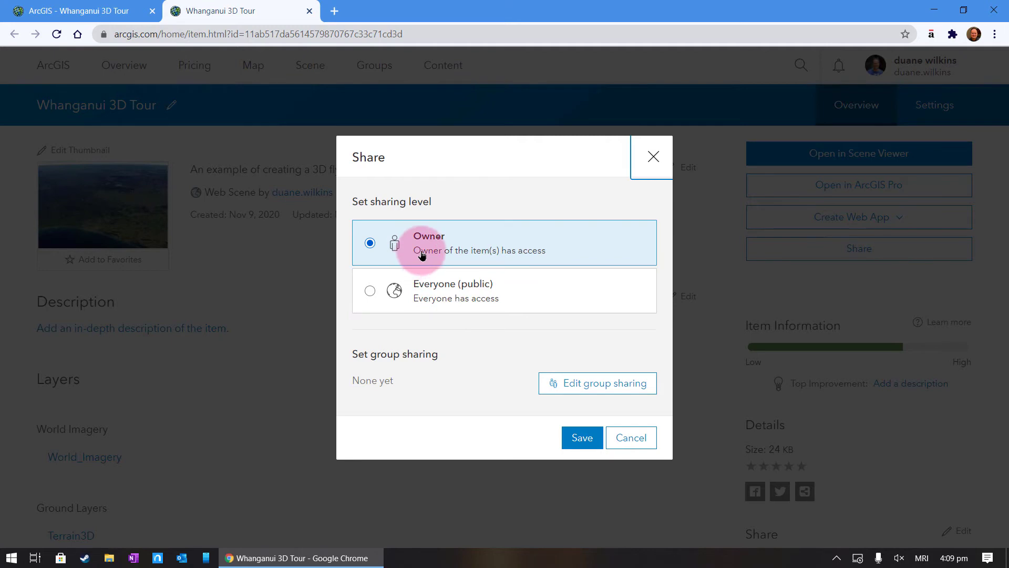
click(448, 292)
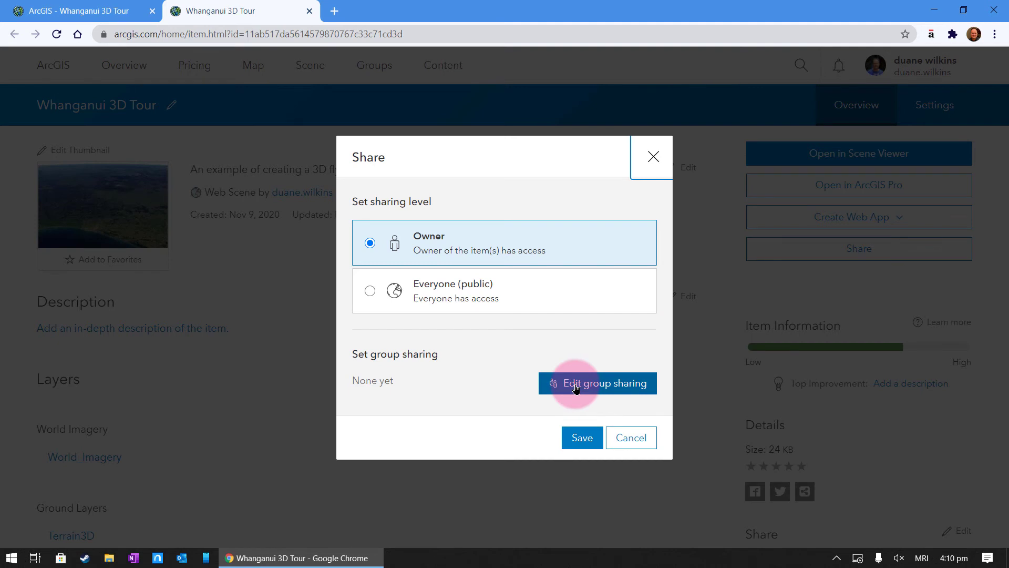
click(433, 295)
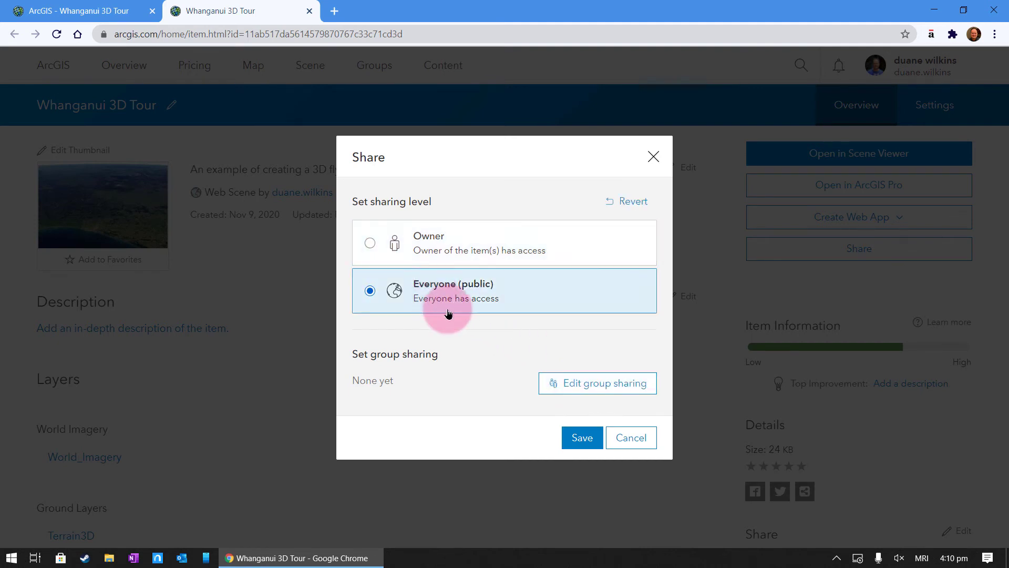
click(582, 438)
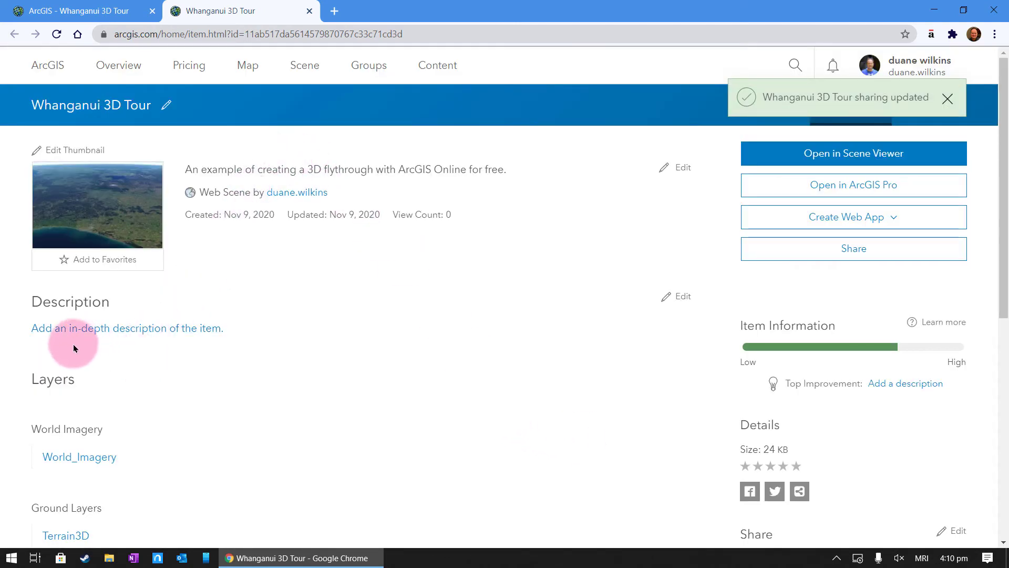
scroll(142, 423, down, 3)
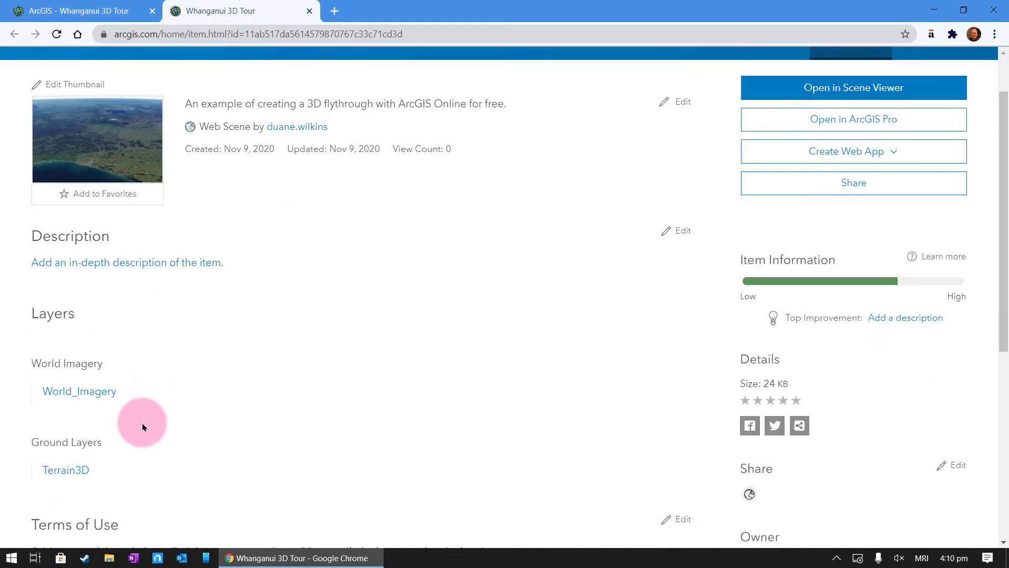
scroll(138, 430, down, 2)
scroll(102, 283, down, 2)
scroll(197, 348, down, 1)
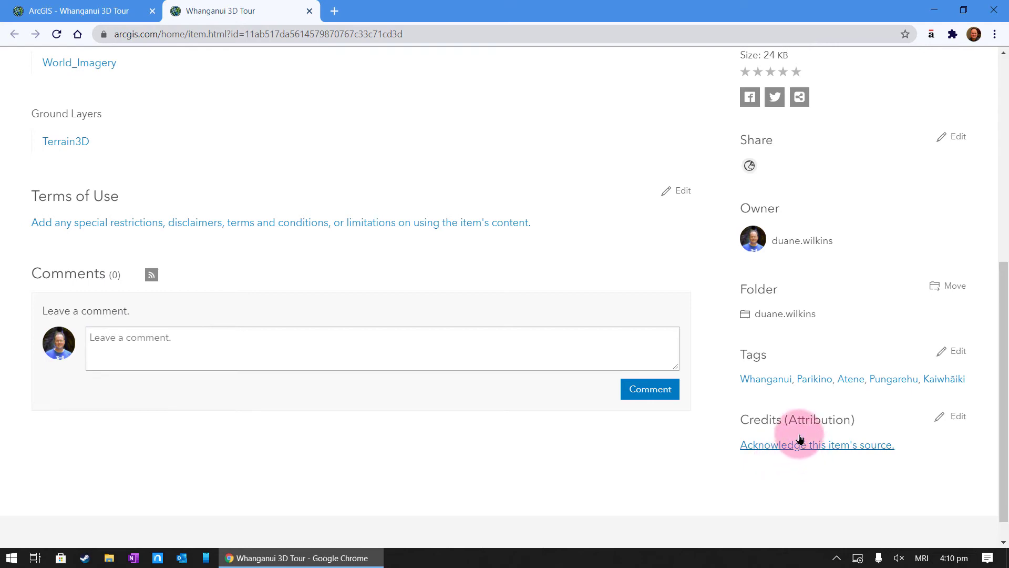
scroll(799, 452, up, 2)
scroll(798, 452, up, 3)
scroll(804, 444, up, 2)
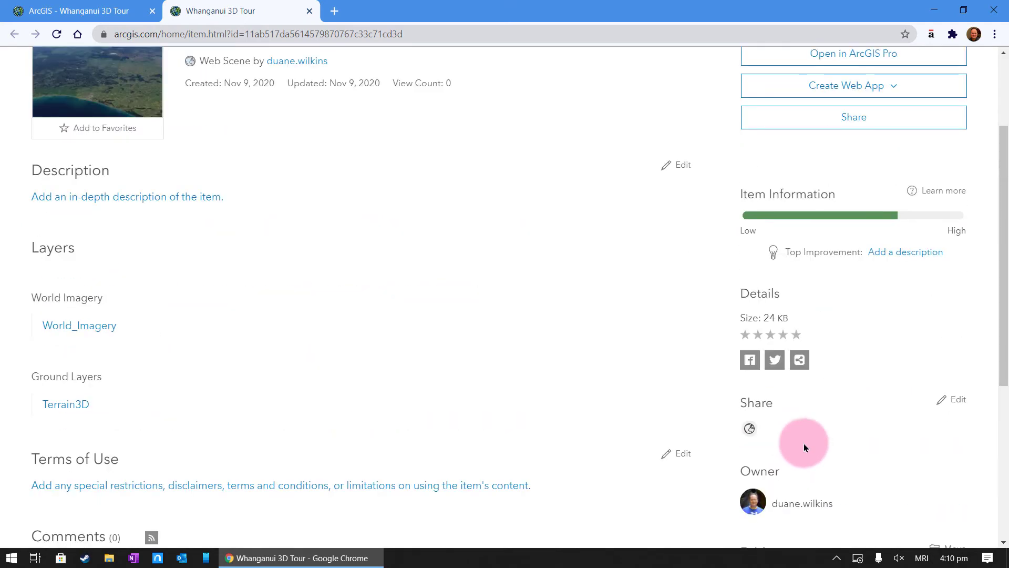
scroll(804, 441, up, 3)
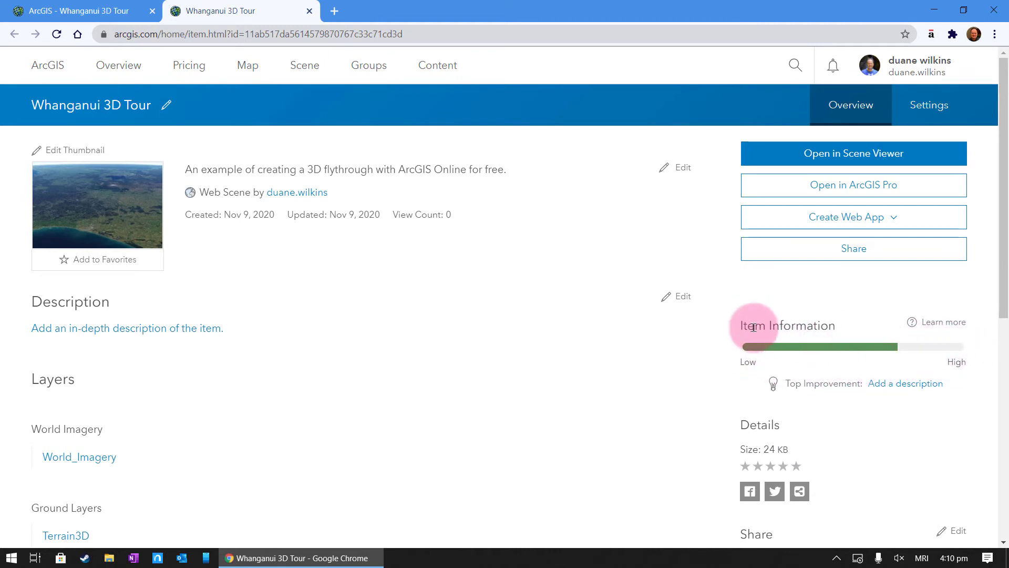
Enter the description 'This is an example tour, for demonstration purposes.', fix its typo, and save.
click(213, 332)
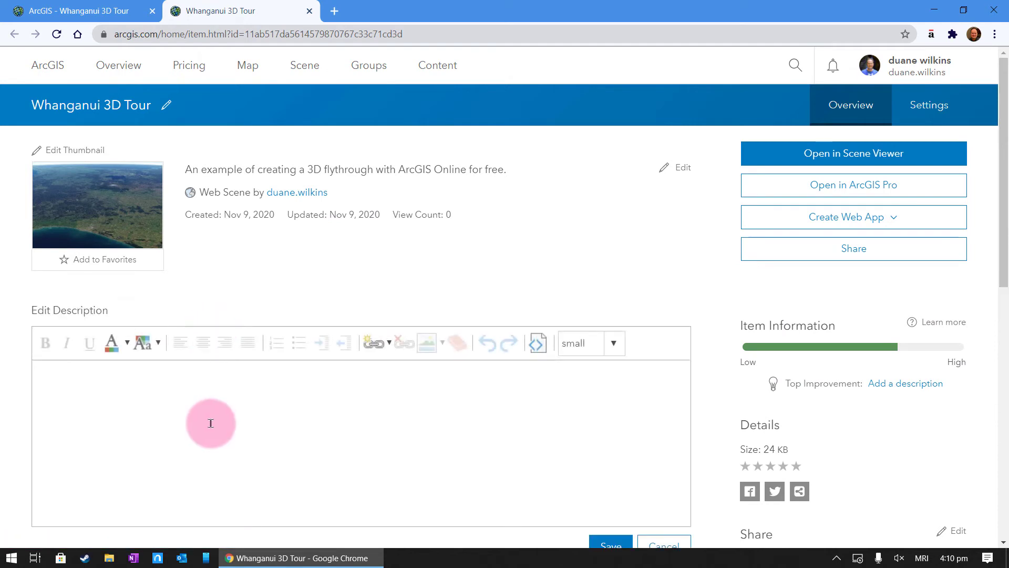
text(This is an e)
text(xample)
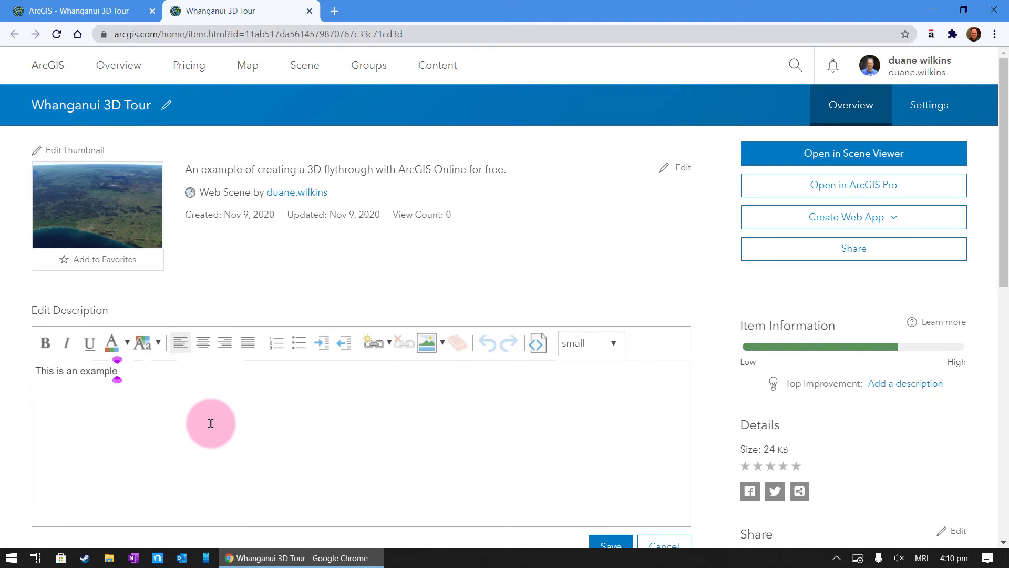
text( tour, for de)
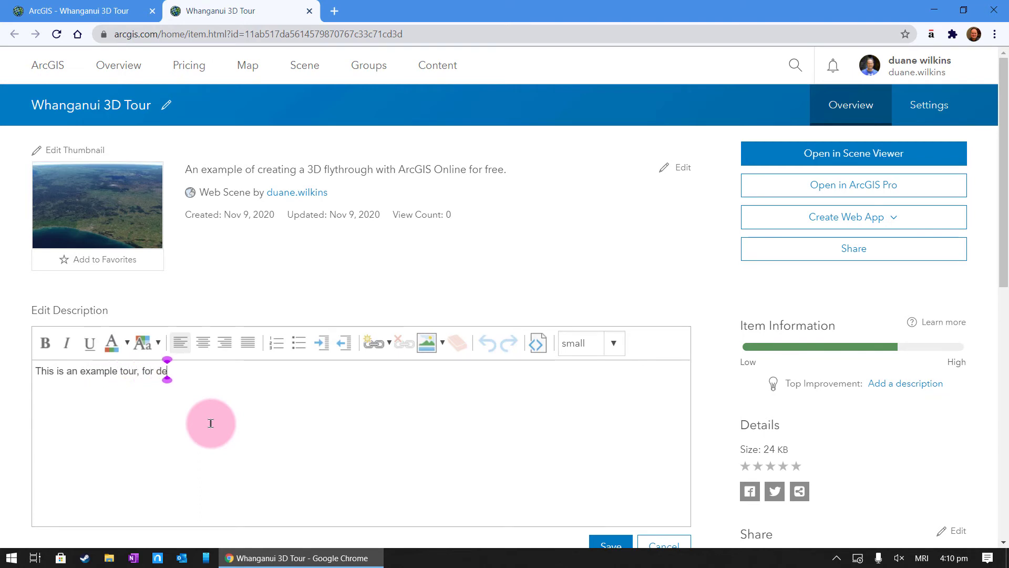
text(monstration pu)
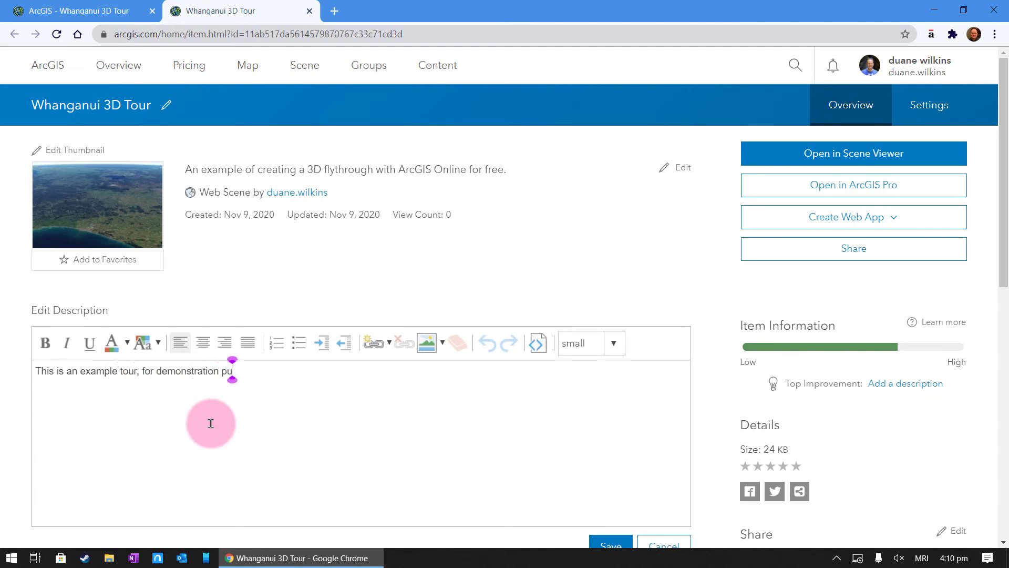
text(rposes.)
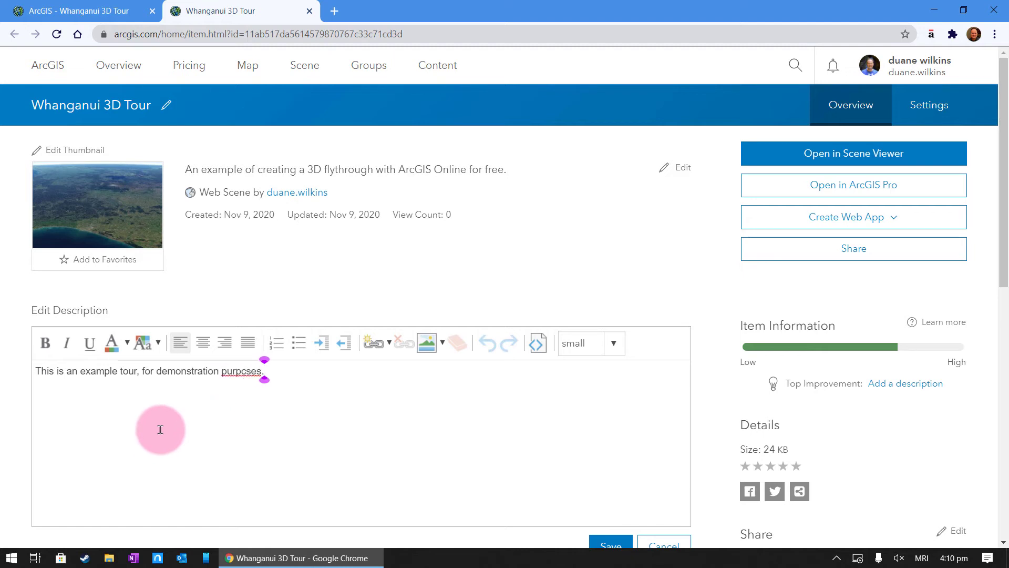
key(Left)
key(Left)
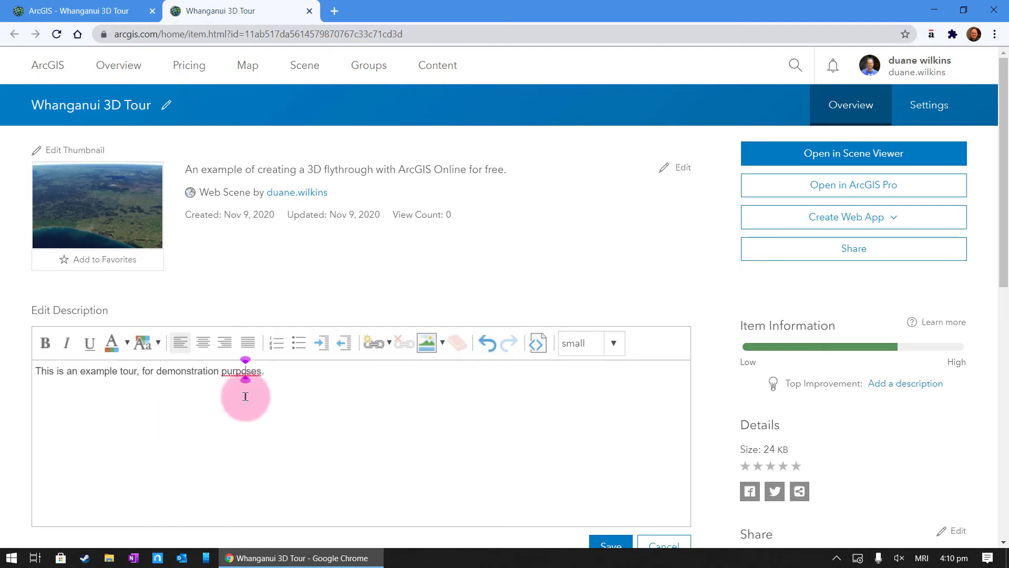
key(BackSpace)
text(o)
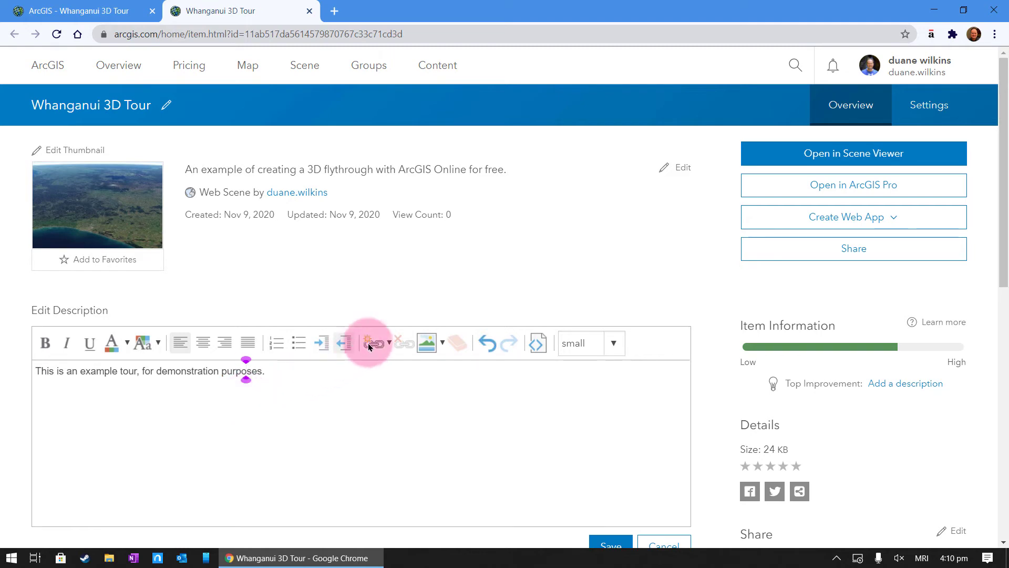
scroll(740, 324, down, 3)
click(610, 349)
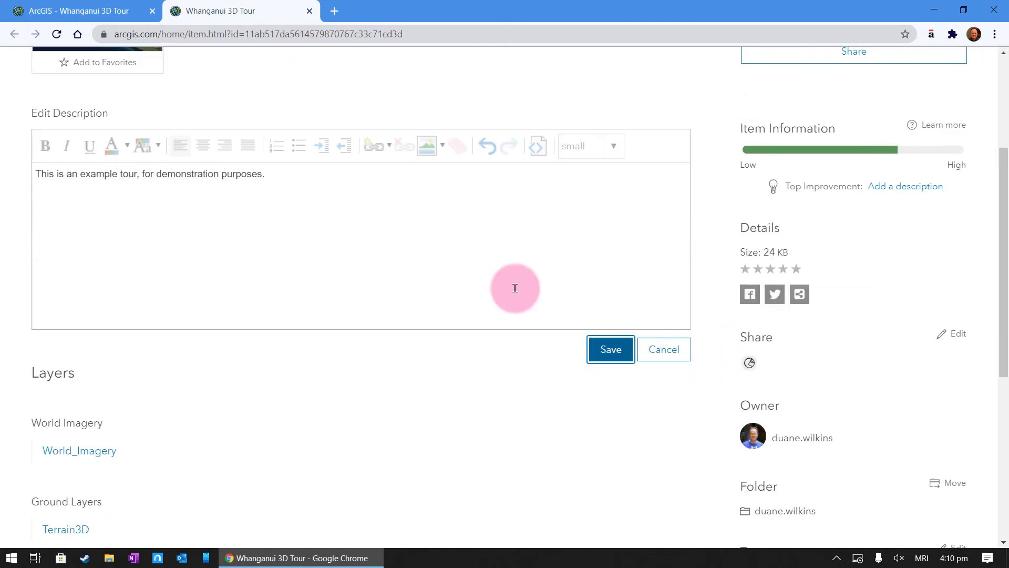
scroll(585, 267, up, 3)
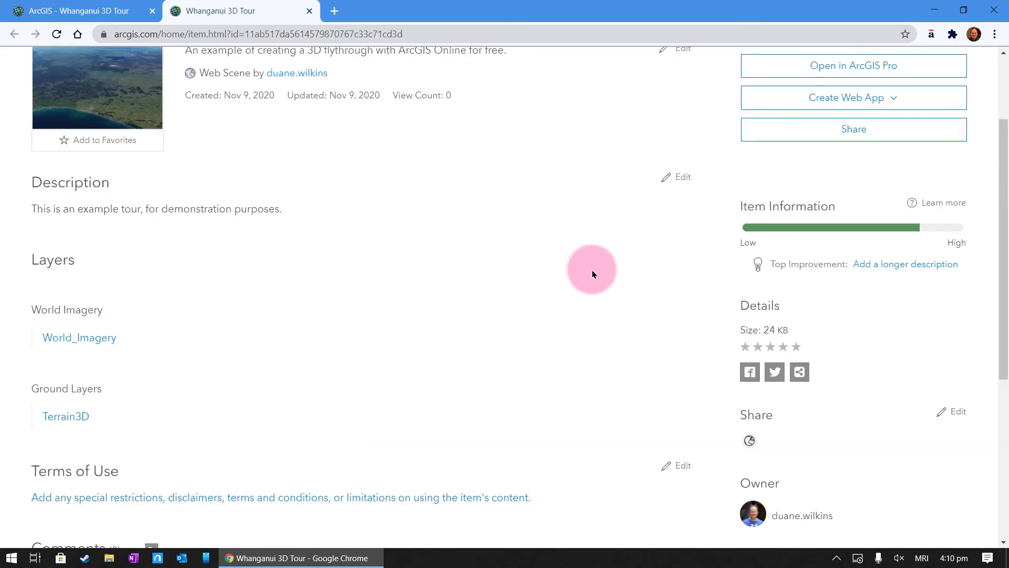
scroll(593, 271, up, 3)
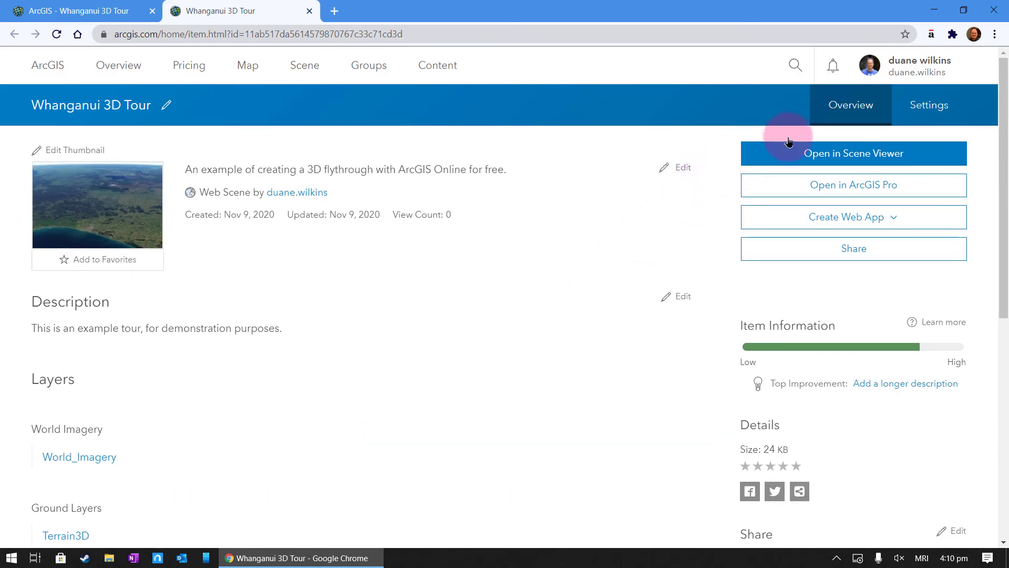
Review the item's Settings page, then return to its Overview page.
click(923, 109)
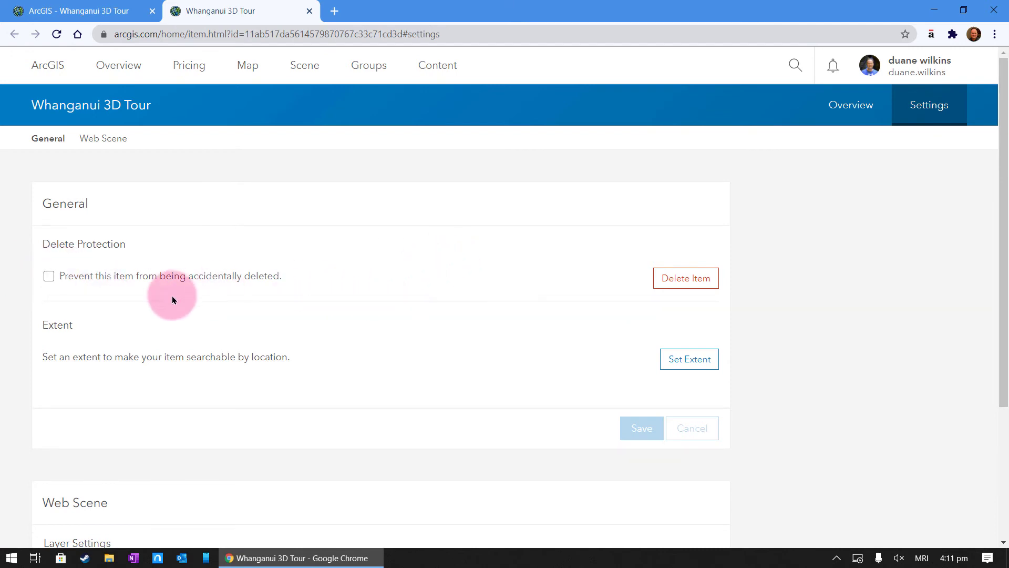
scroll(288, 312, down, 3)
scroll(289, 312, up, 3)
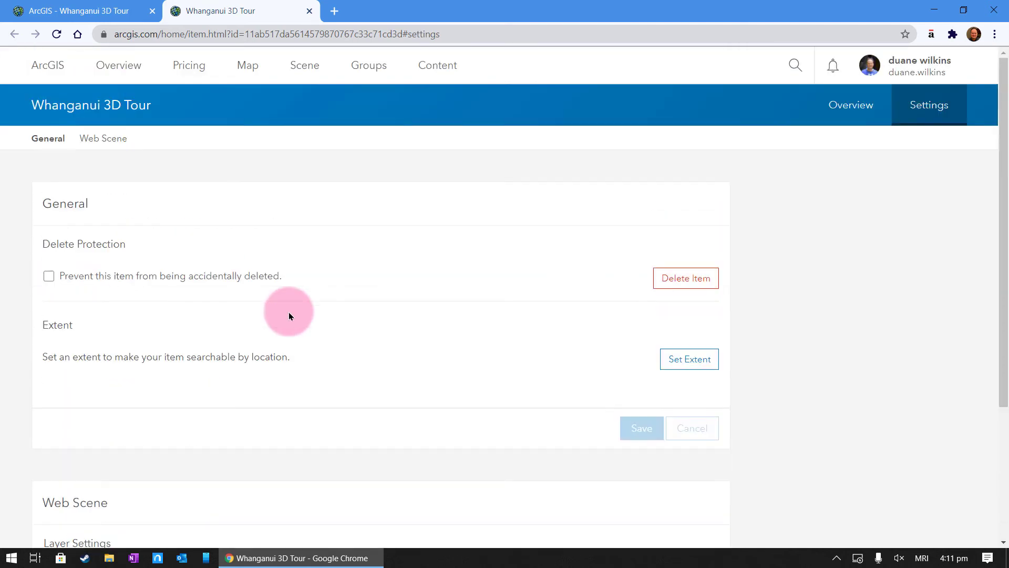
click(851, 105)
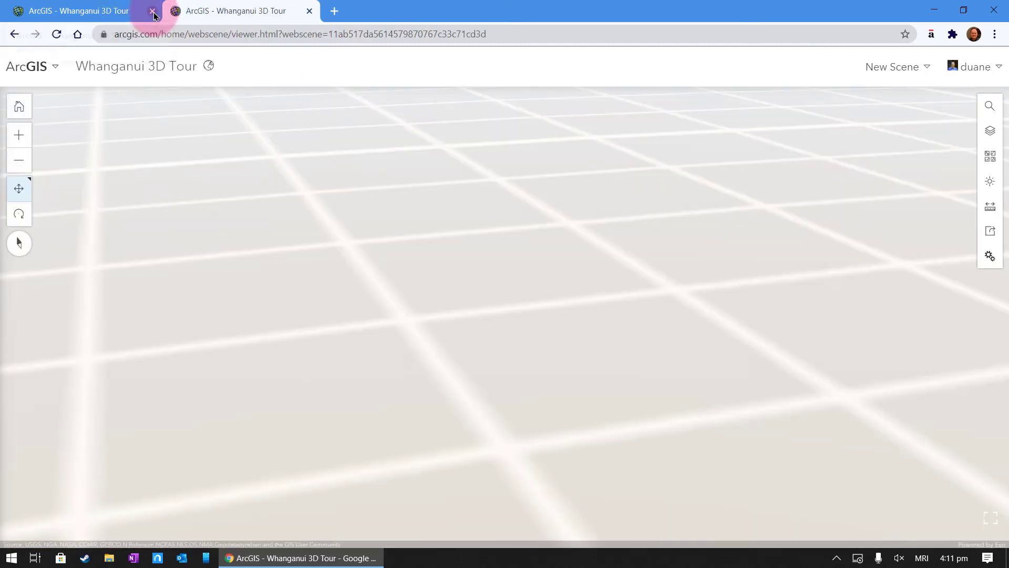
Close the older ArcGIS tab, jump to the Whanganui slide, and show the scene's share links.
click(152, 11)
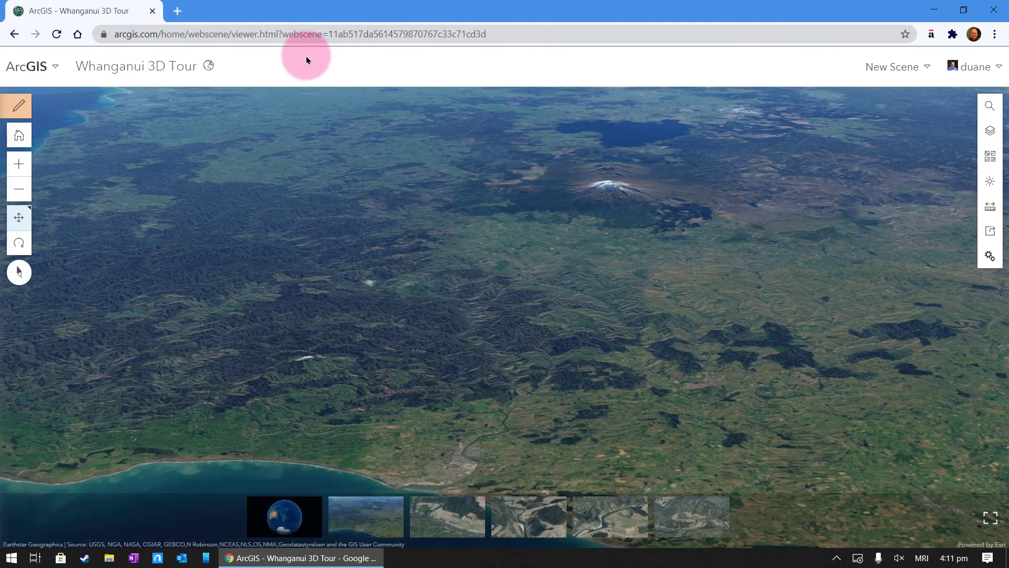
click(374, 513)
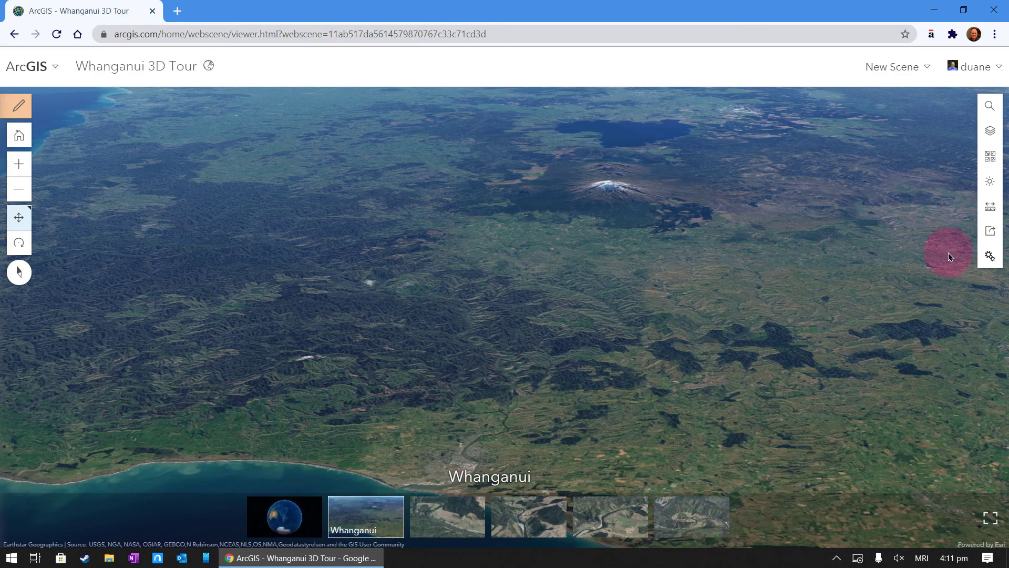
click(990, 231)
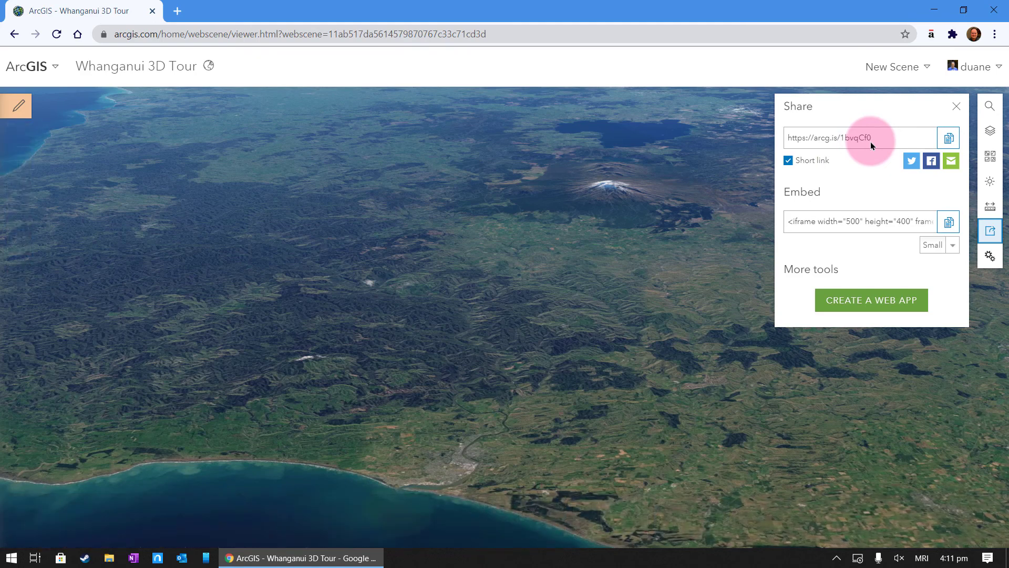
Load the arcg.is short link in an incognito window, play the Whanganui slide, then minimize.
click(949, 138)
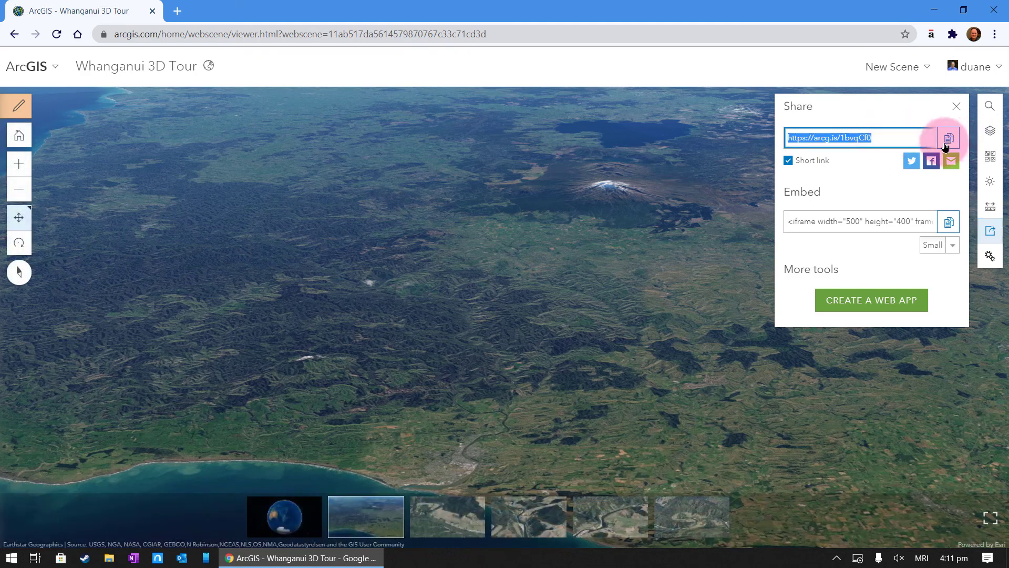
click(998, 36)
click(906, 85)
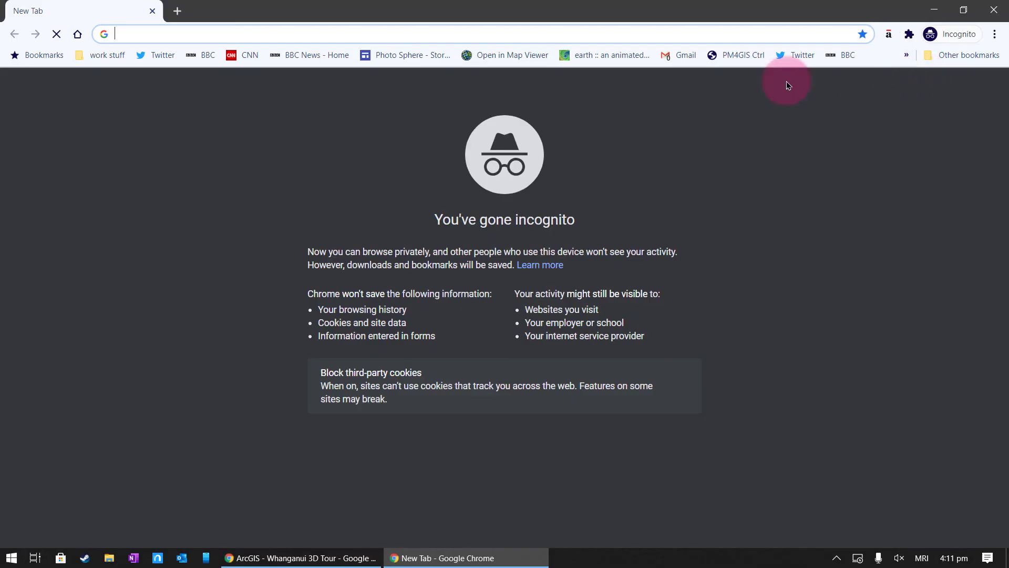
key(ctrl+v)
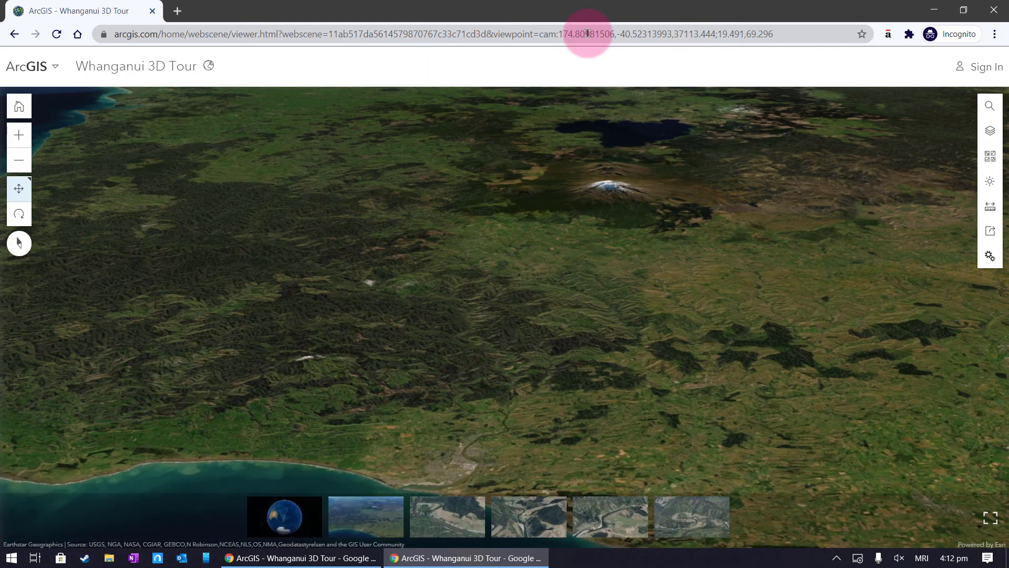
click(360, 514)
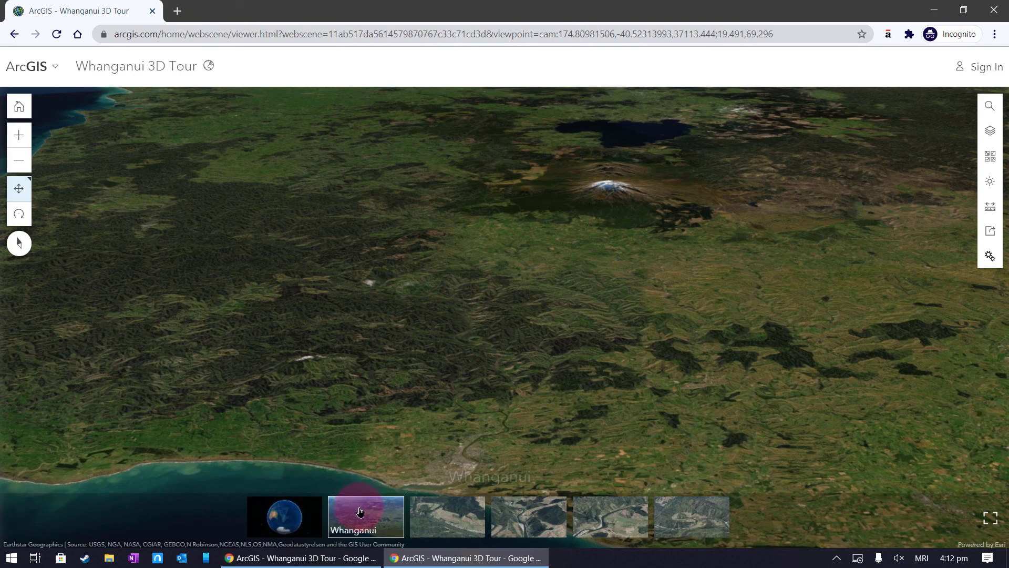
click(934, 10)
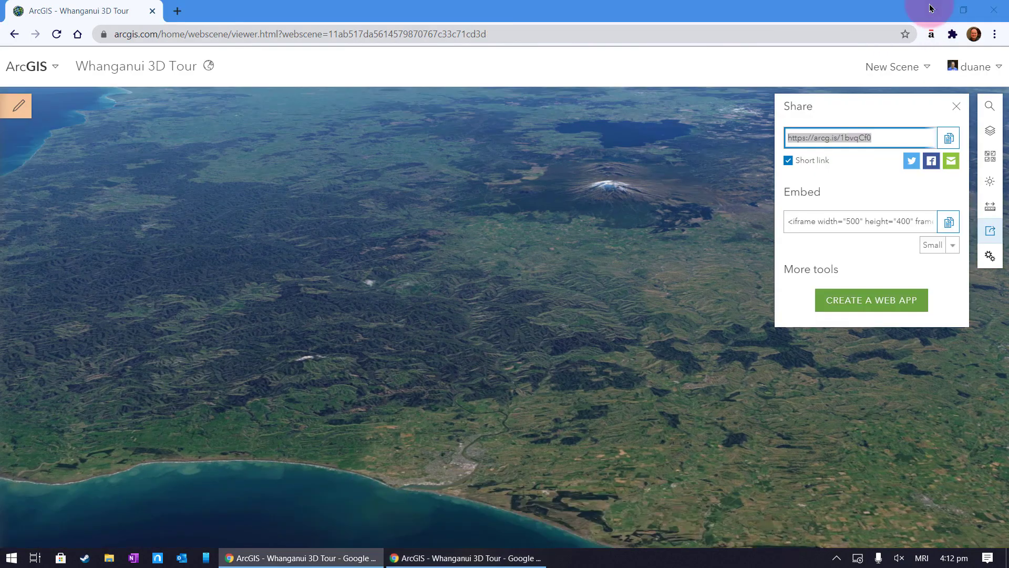
click(872, 162)
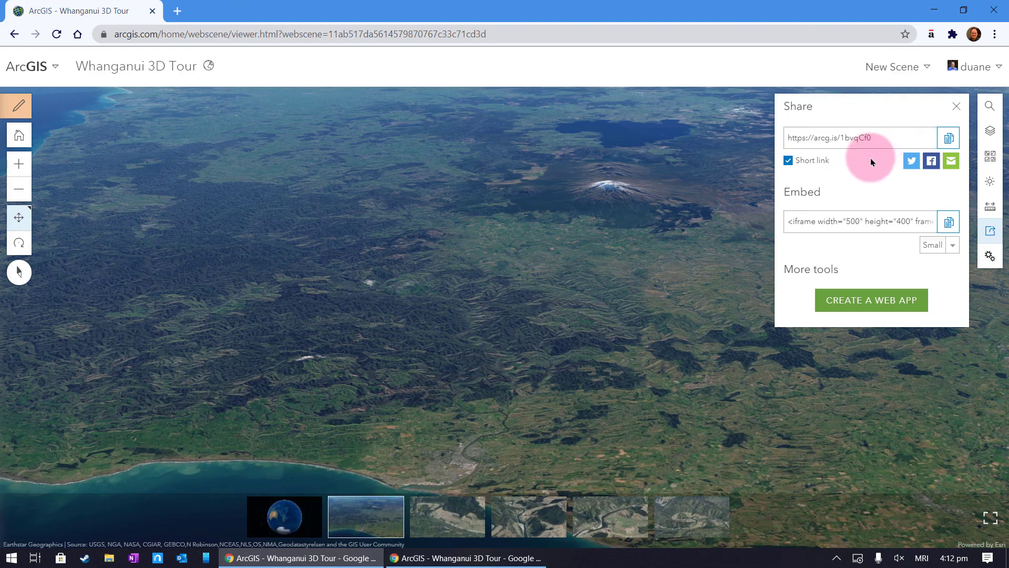